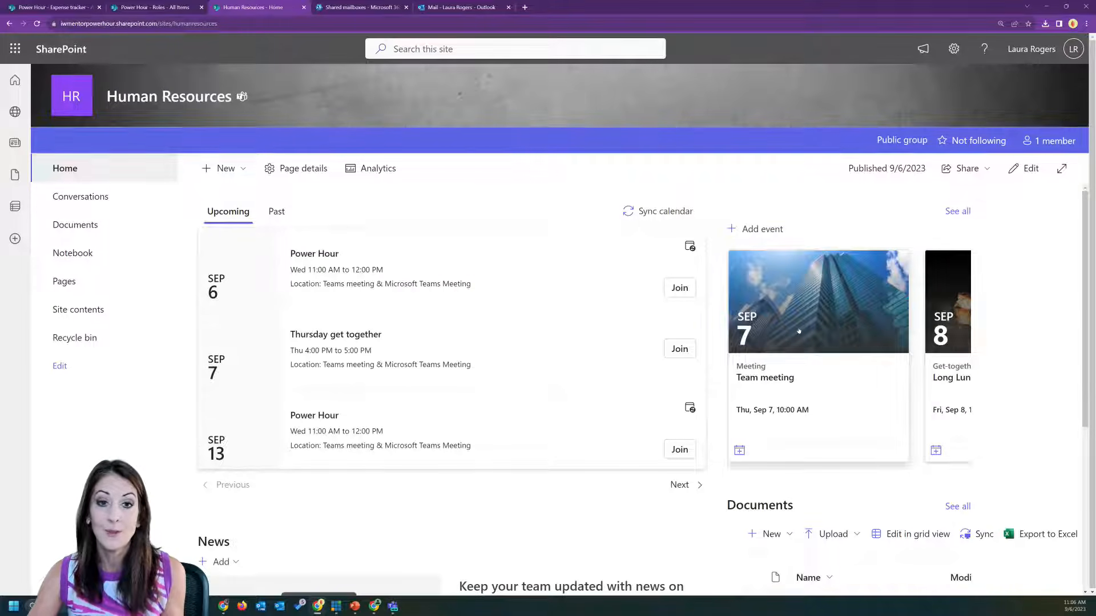
# Open the Team meeting event, download its calendar entry with Add to my calendar, and open the resulting Team meeting.ics file.
pyautogui.click(798, 331)
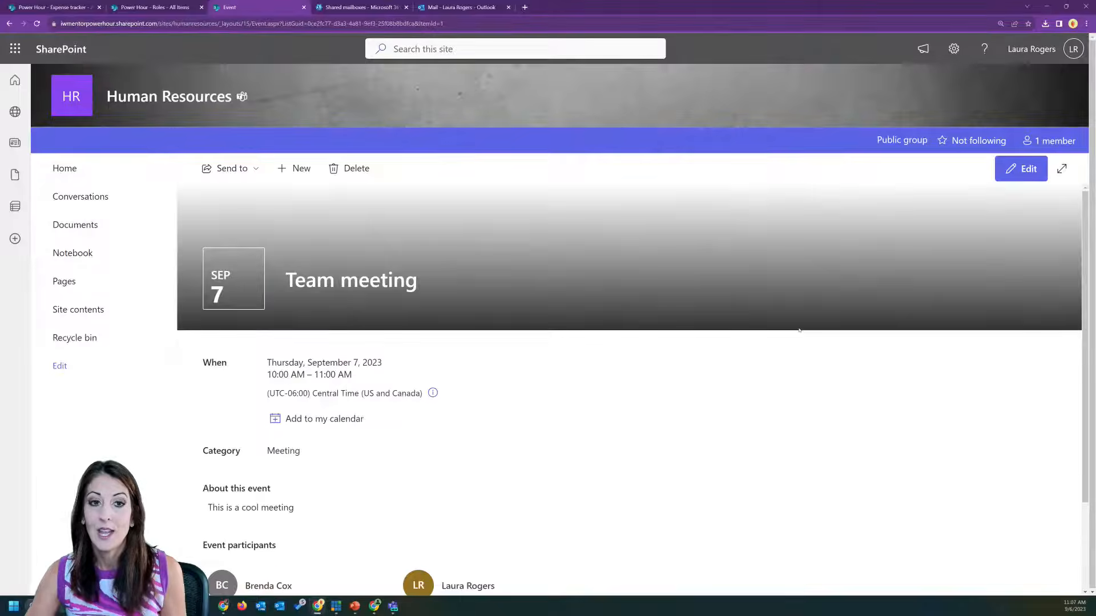
pyautogui.scroll(-2, 434, 394)
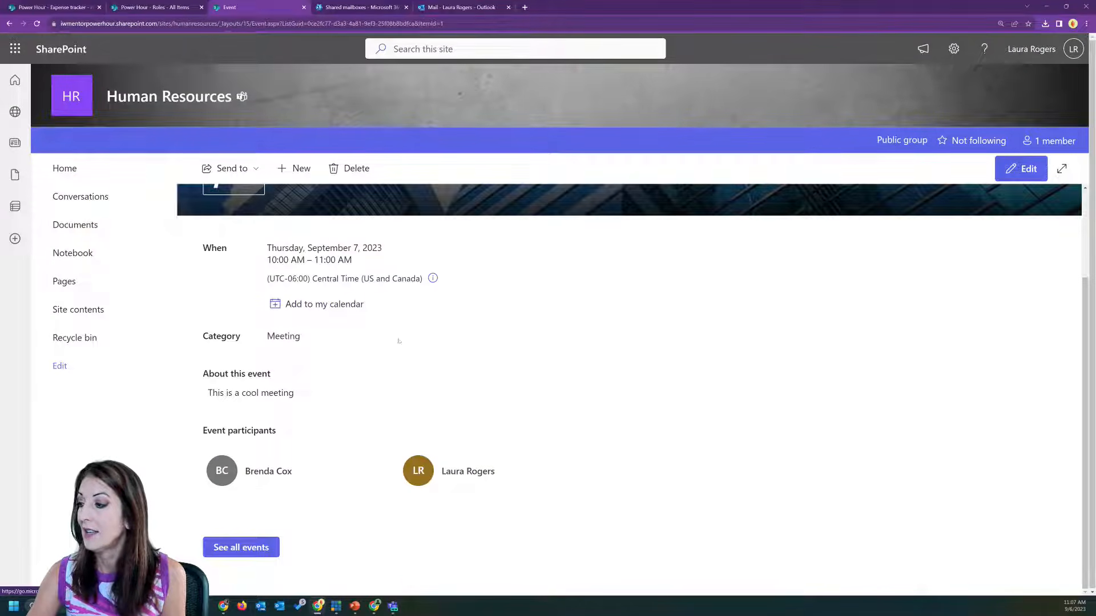
pyautogui.click(331, 305)
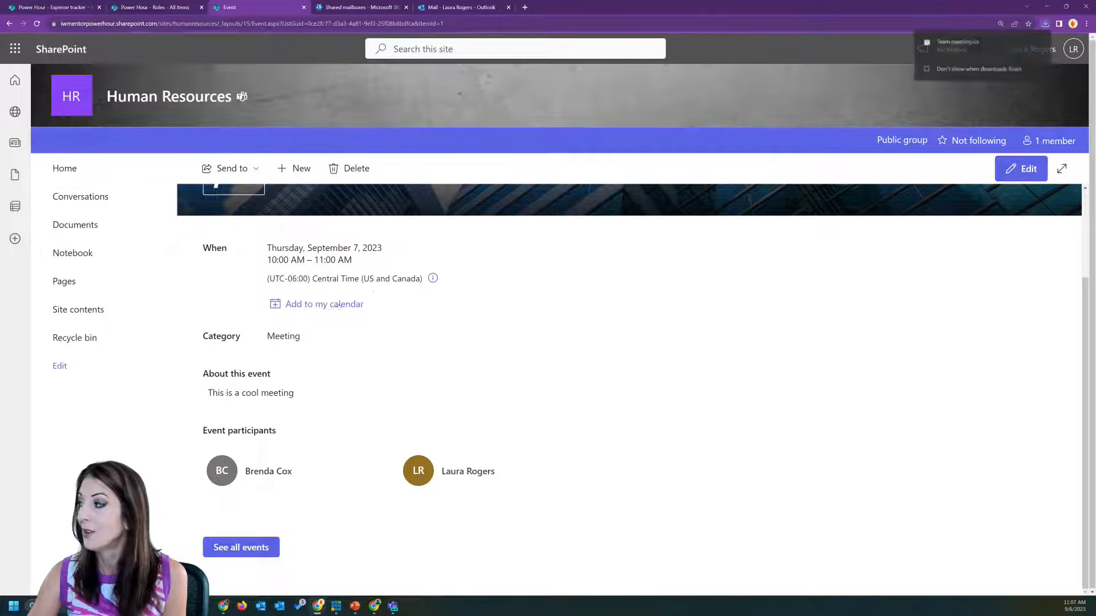
pyautogui.moveTo(962, 45)
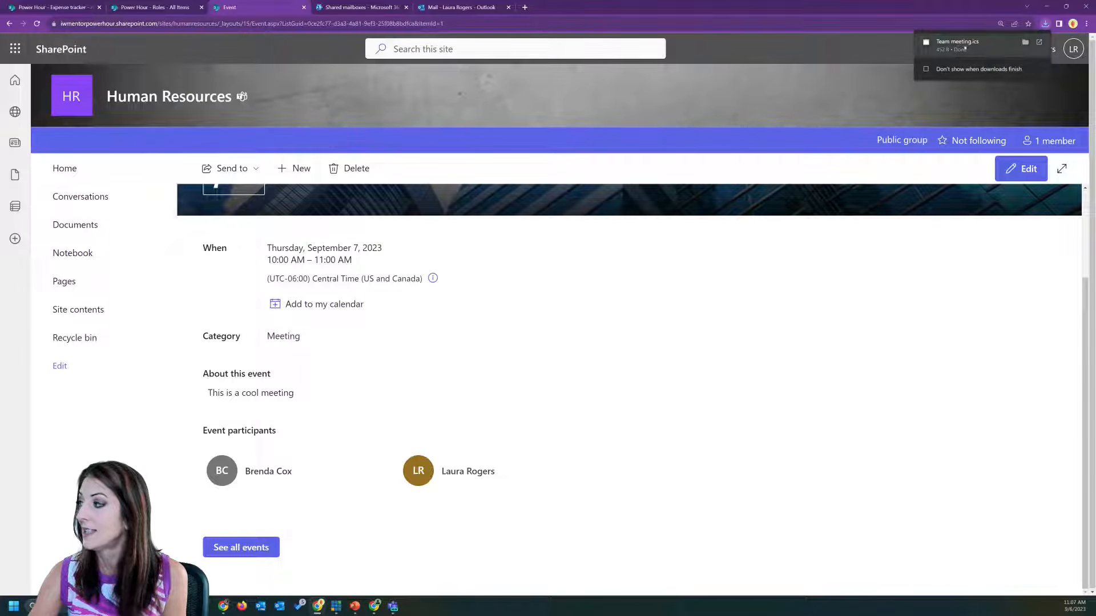
pyautogui.click(966, 46)
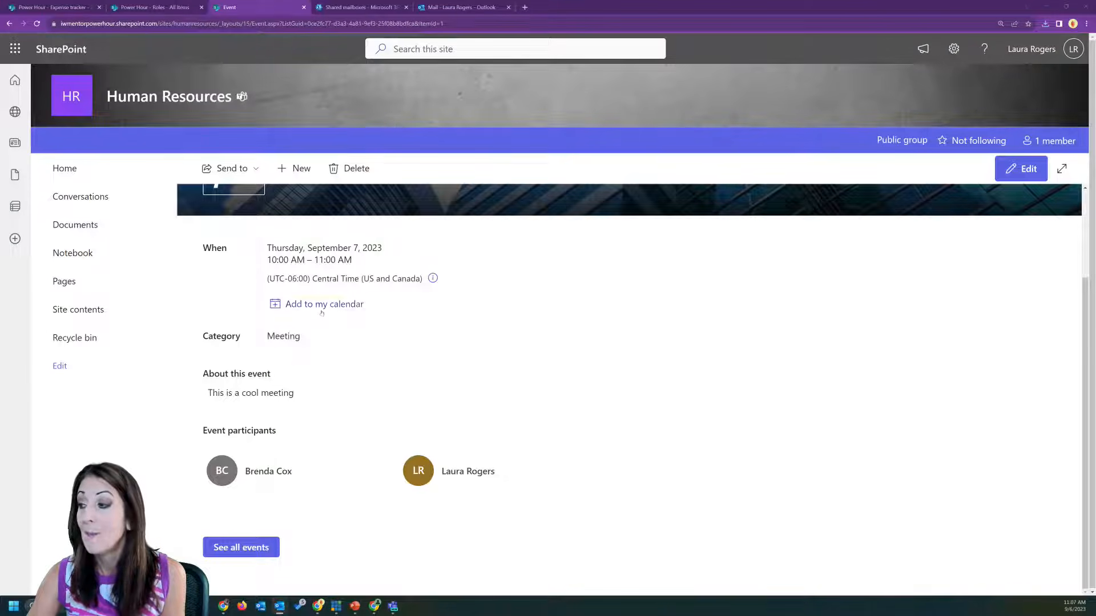
# View the Team meeting appointment in Outlook and close it without saving changes.
pyautogui.moveTo(0, 112); pyautogui.dragTo(365, 122)
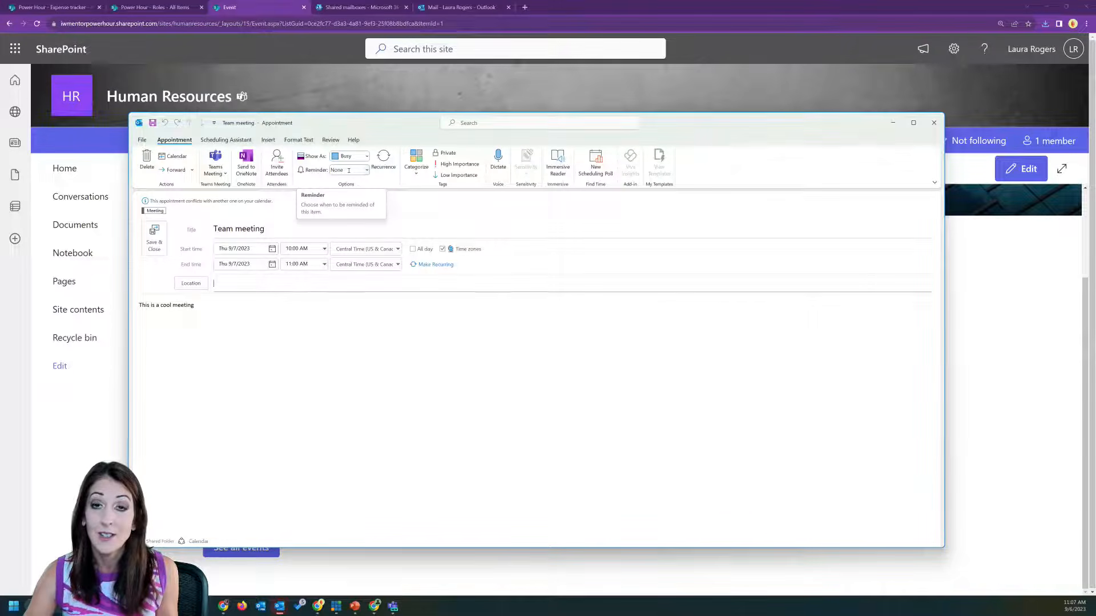
pyautogui.click(933, 122)
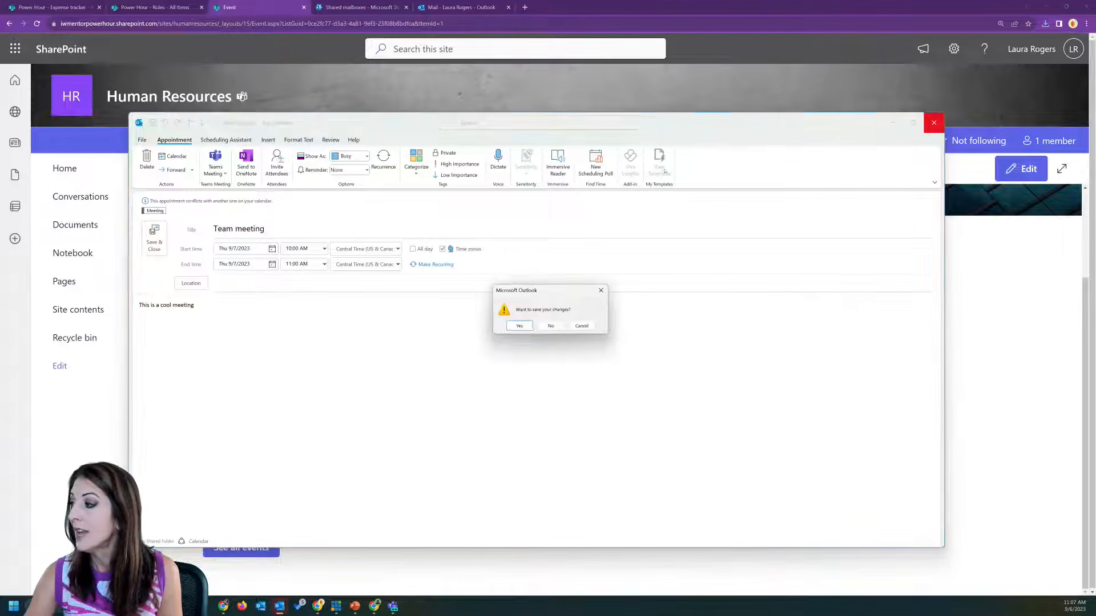
pyautogui.click(549, 325)
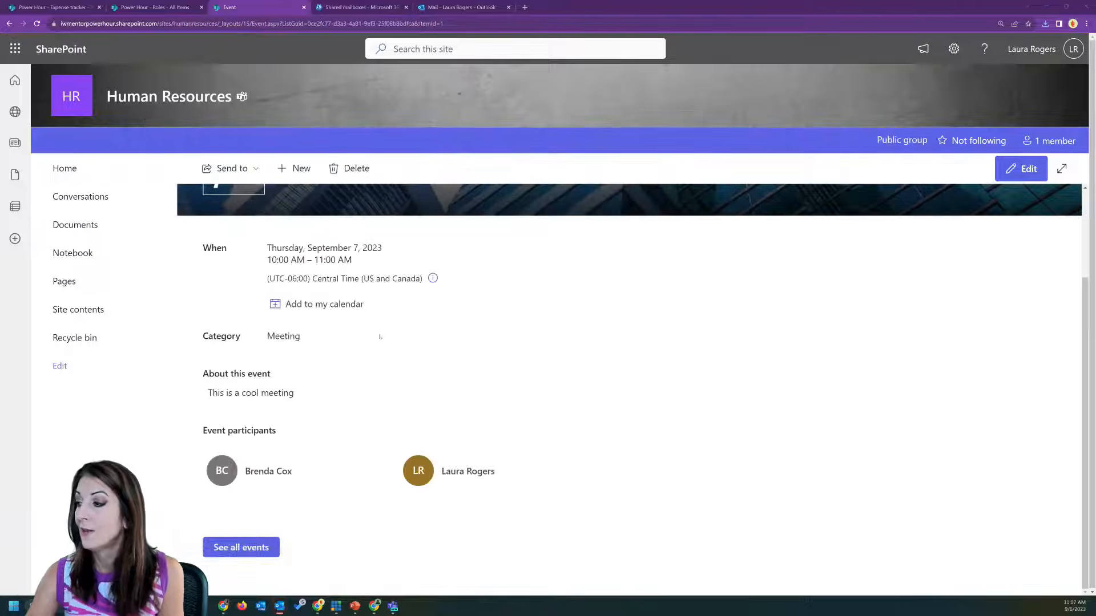
# Examine the Team meeting event's details and editable fields, and return to the Human Resources home page without saving.
pyautogui.scroll(2, 379, 338)
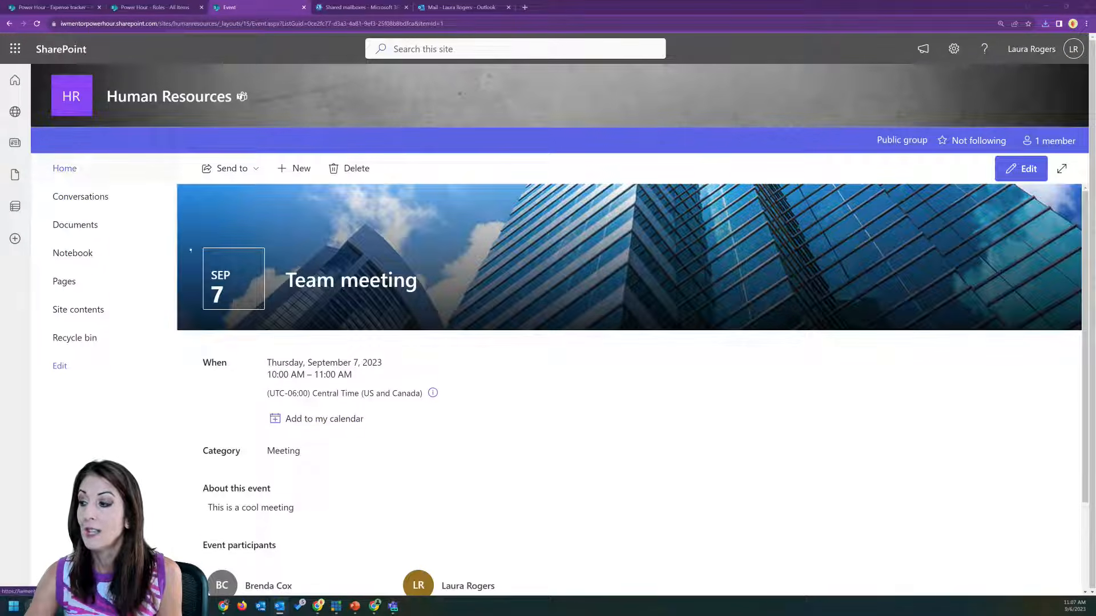
pyautogui.scroll(-2, 294, 338)
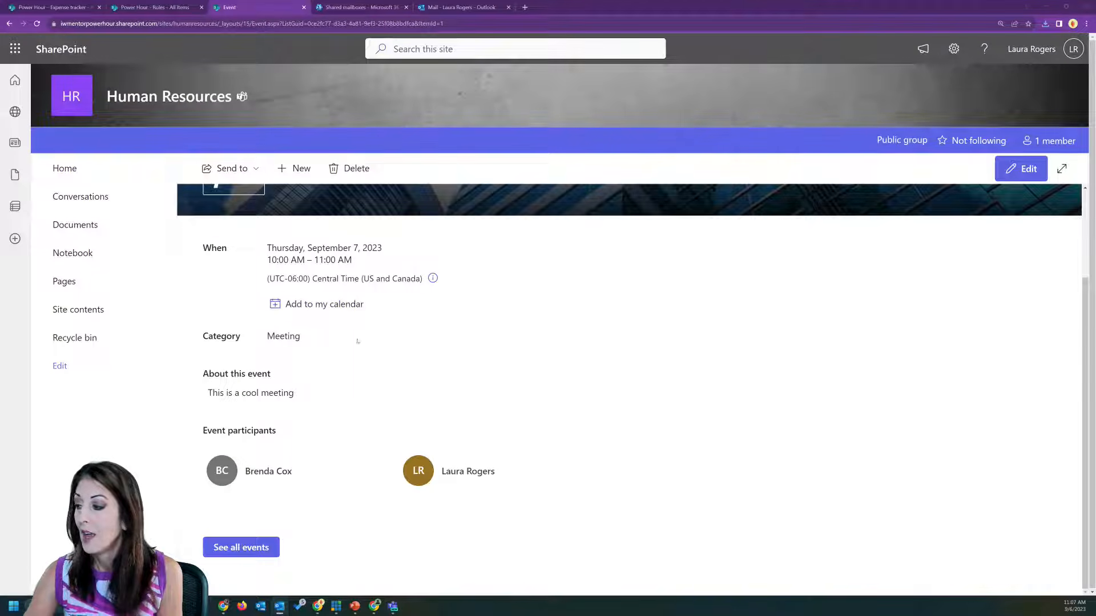
pyautogui.click(1026, 169)
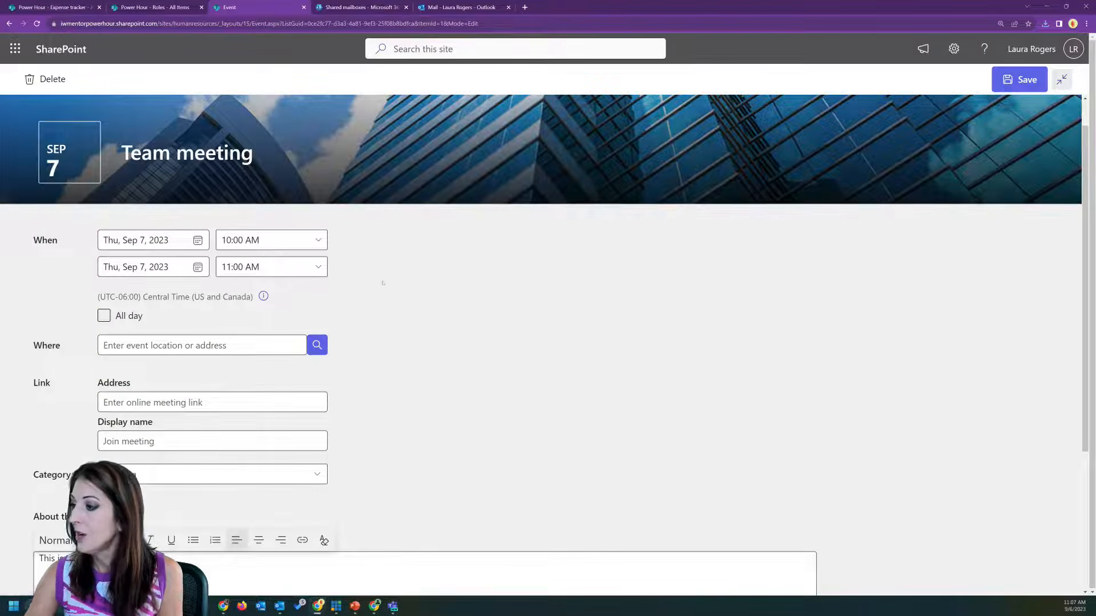
pyautogui.scroll(-4, 478, 283)
pyautogui.scroll(2, 478, 283)
pyautogui.scroll(2, 478, 283)
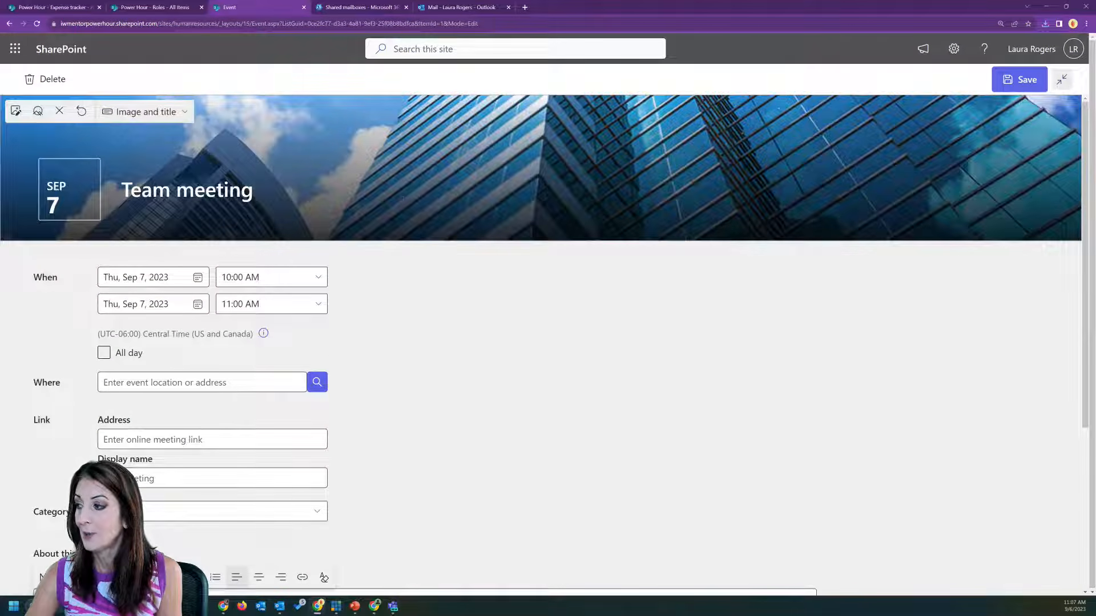
pyautogui.scroll(-2, 423, 276)
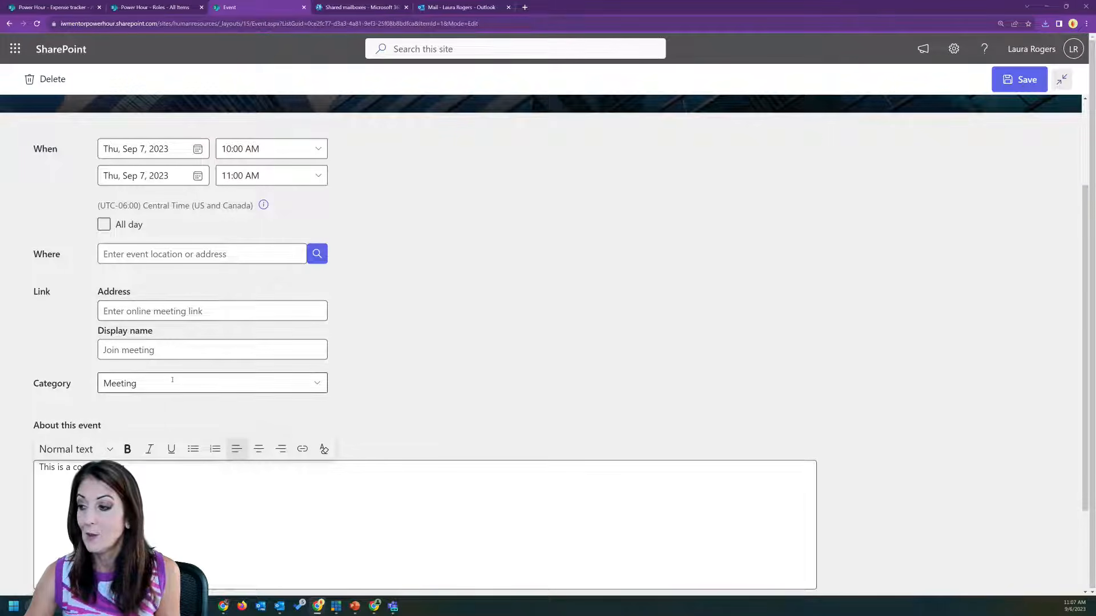
pyautogui.scroll(-2, 391, 347)
pyautogui.scroll(3, 430, 331)
pyautogui.scroll(-3, 416, 354)
pyautogui.moveTo(270, 548)
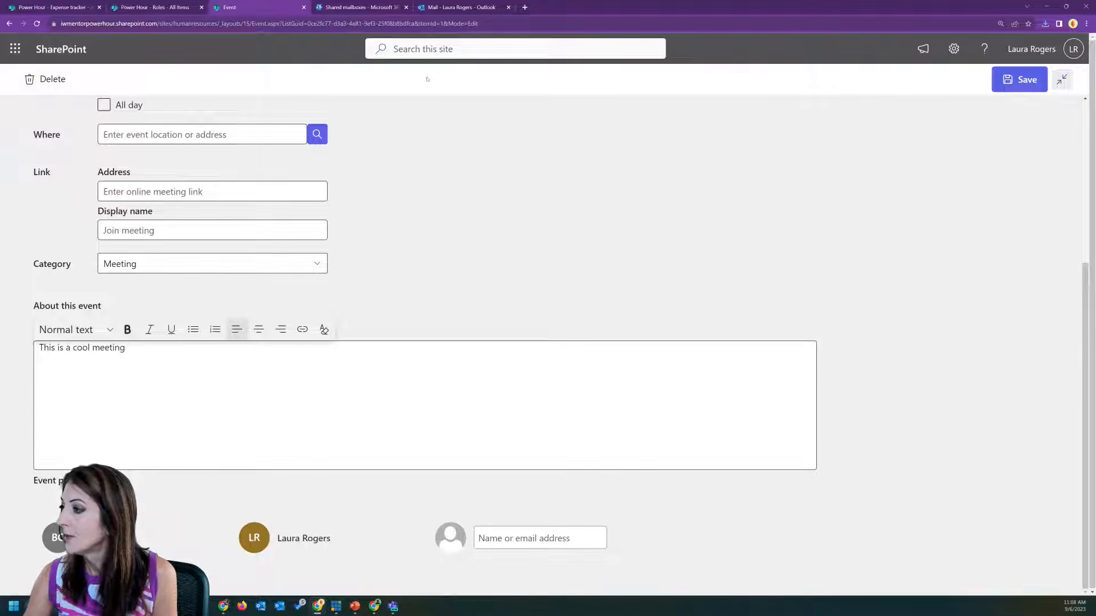
pyautogui.click(9, 24)
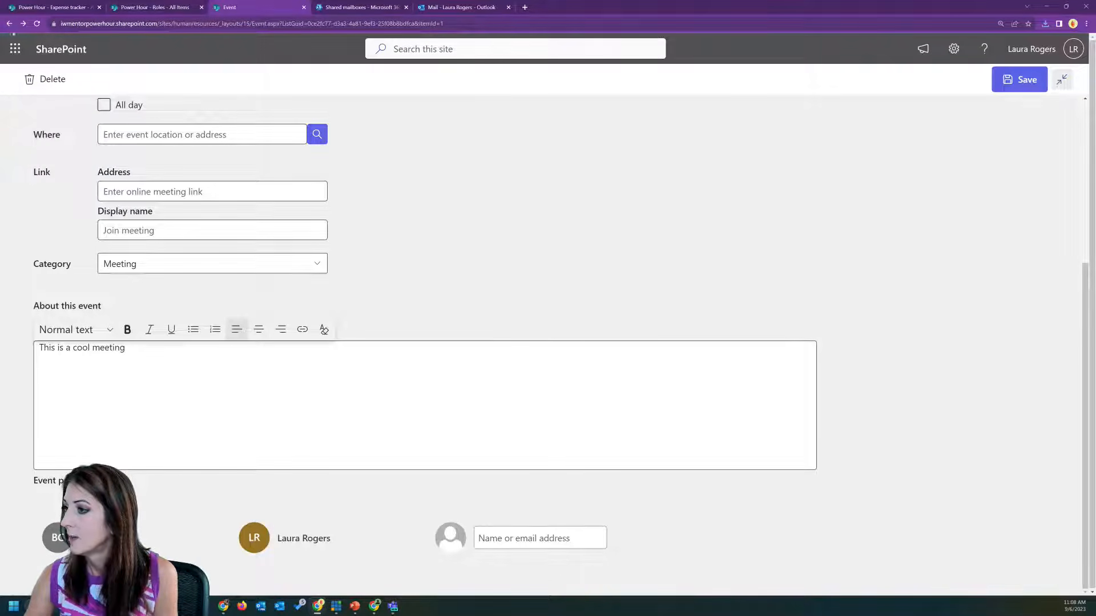
pyautogui.click(9, 24)
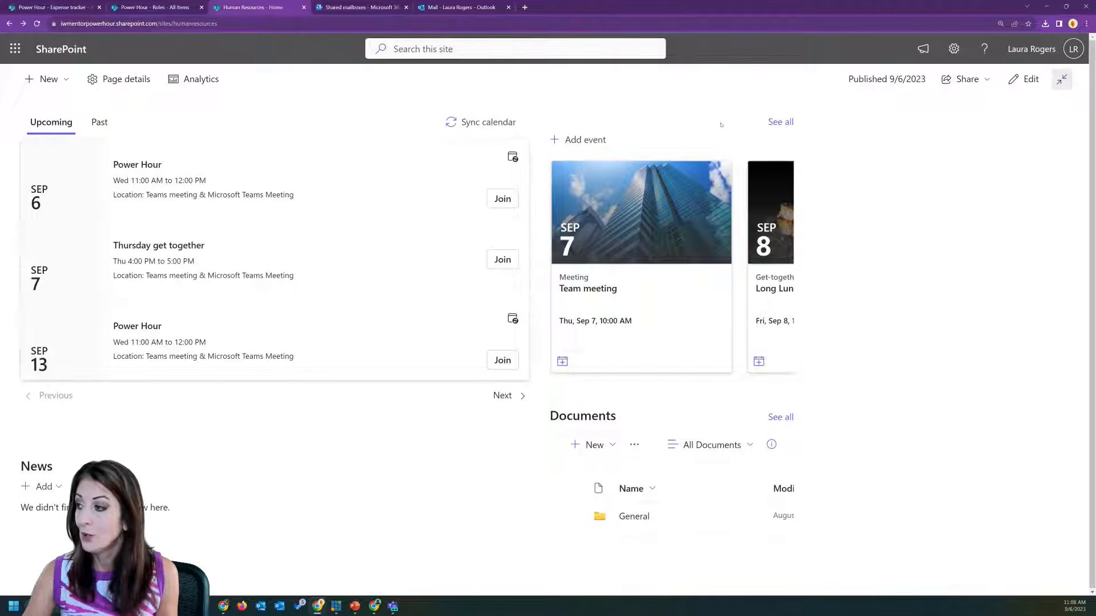
# Switch to the Power Hour site and view its site contents.
pyautogui.click(153, 6)
pyautogui.click(119, 117)
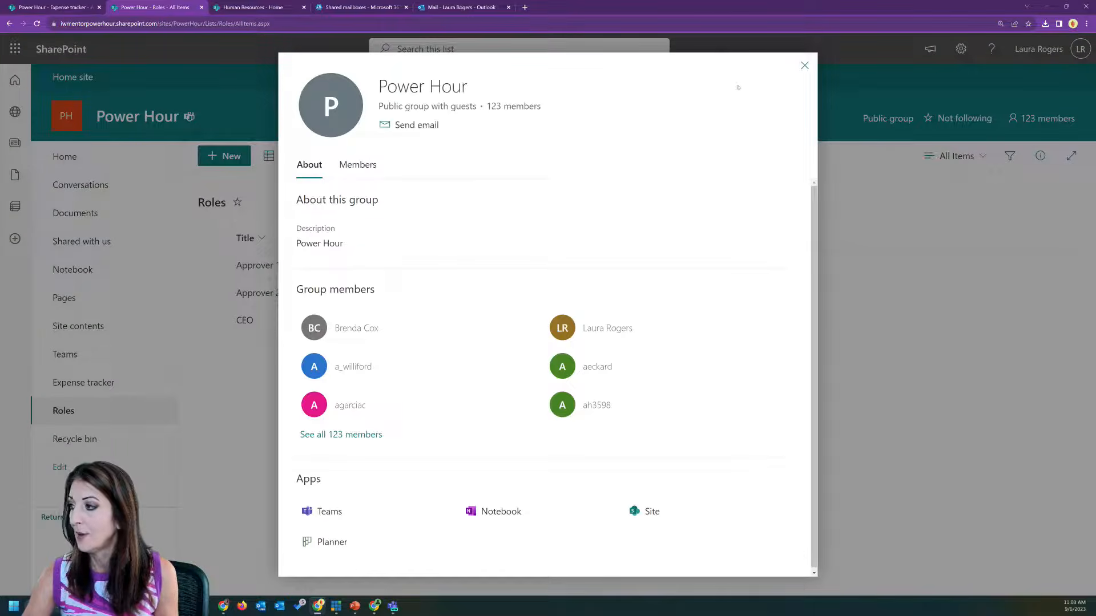
pyautogui.click(805, 66)
pyautogui.click(118, 161)
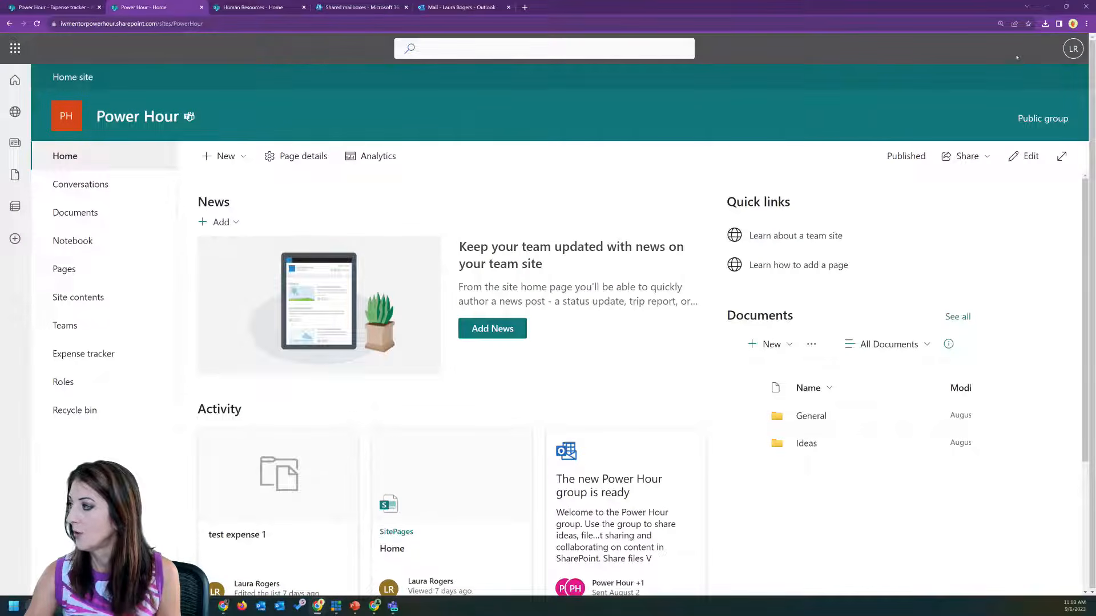
pyautogui.click(97, 300)
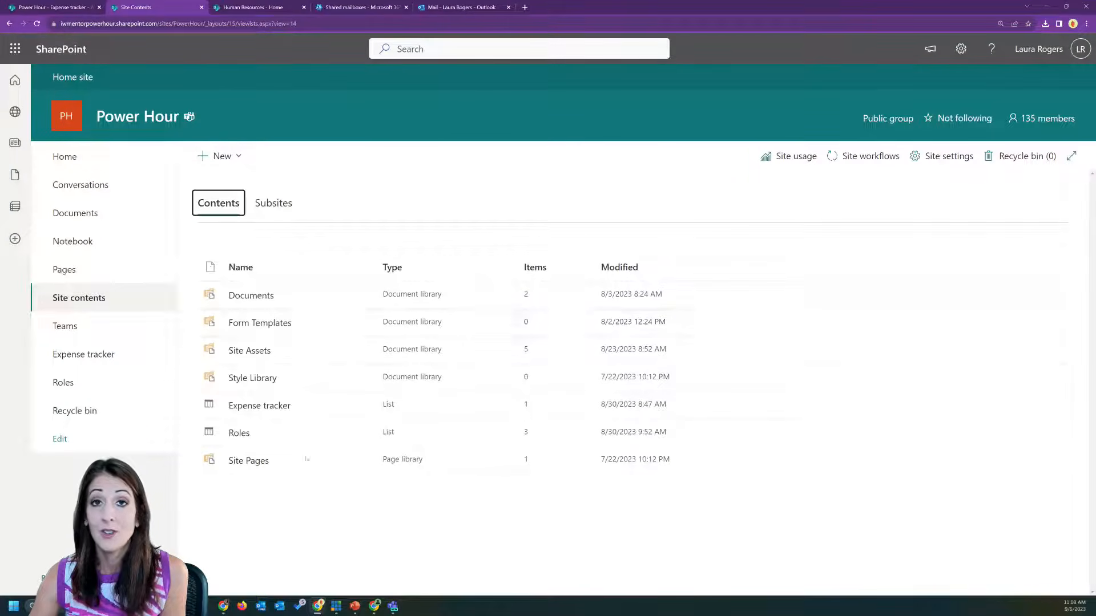
# Edit the Power Hour home page and delete its News and Activity web parts.
pyautogui.click(91, 165)
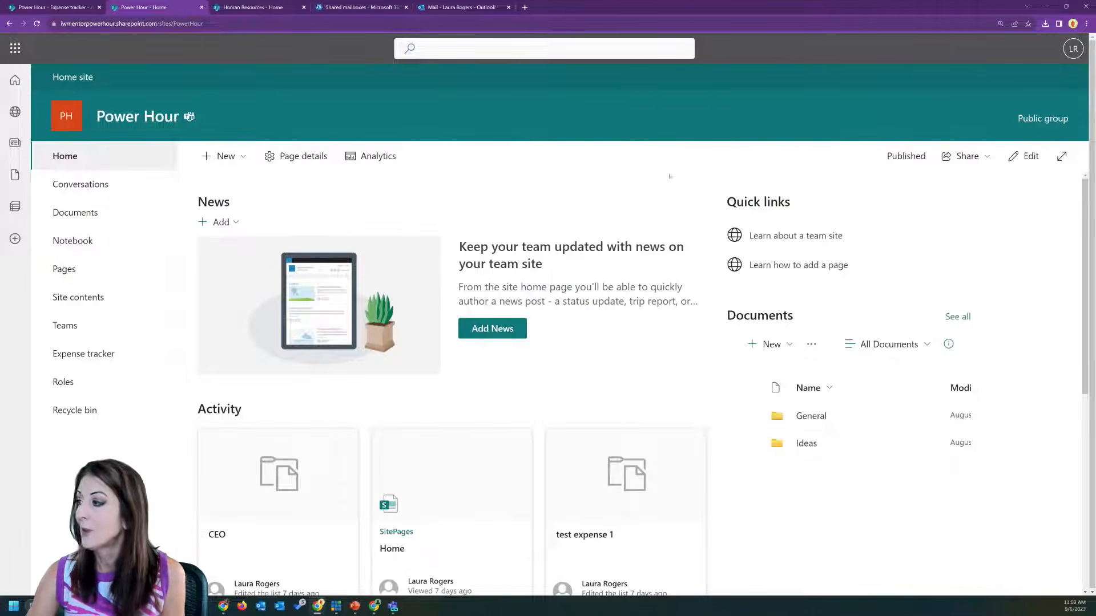
pyautogui.click(1028, 156)
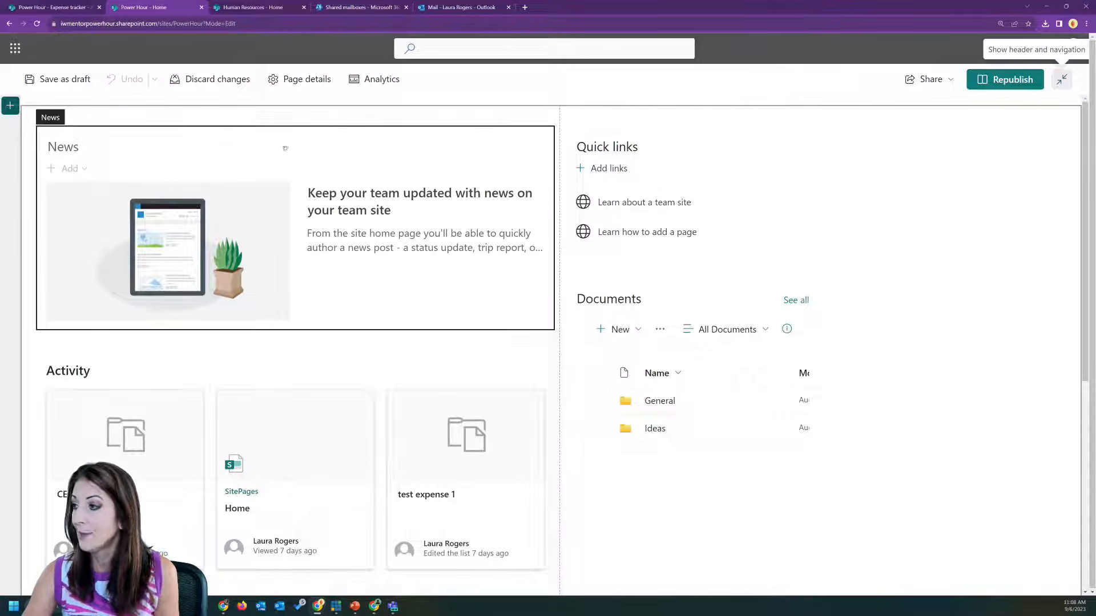
pyautogui.click(130, 120)
pyautogui.click(116, 113)
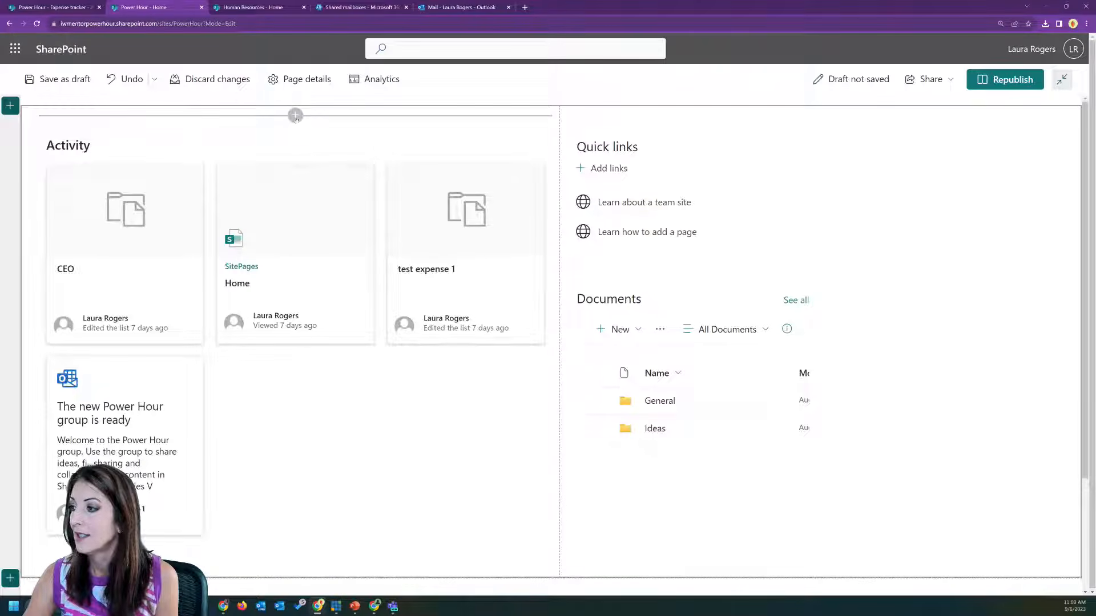
pyautogui.click(127, 149)
pyautogui.click(117, 113)
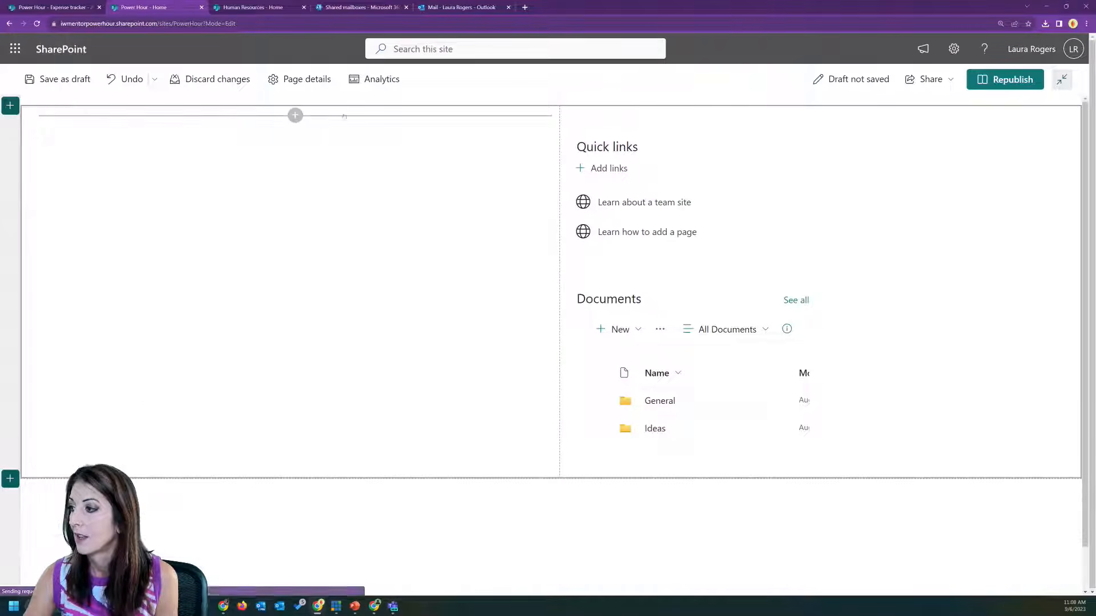
# Add an Events web part titled "Our events" in the emptied column and republish the home page.
pyautogui.click(295, 116)
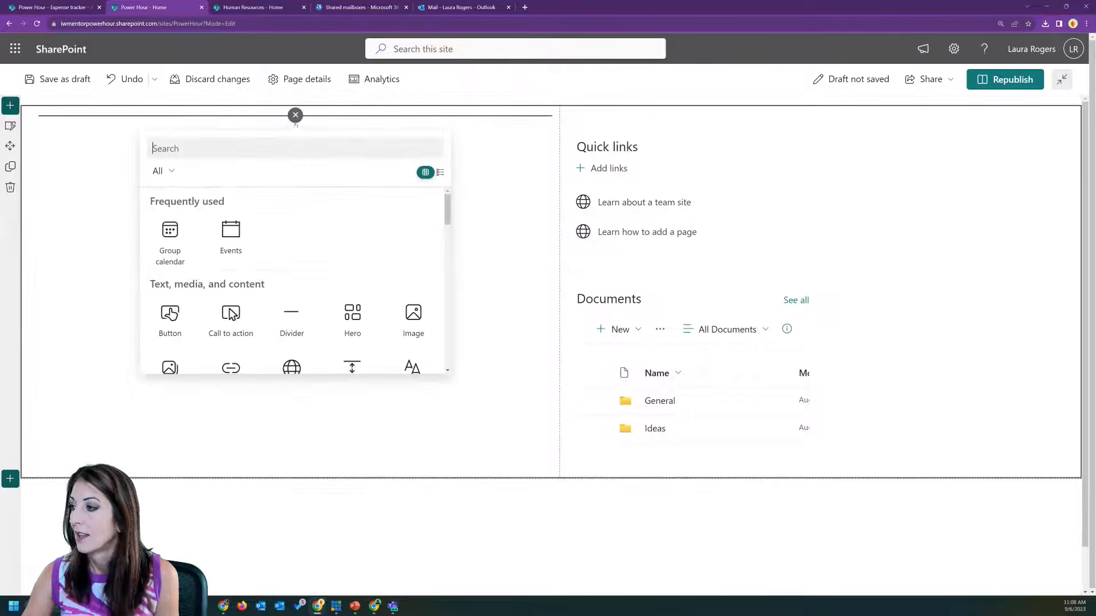
pyautogui.click(230, 242)
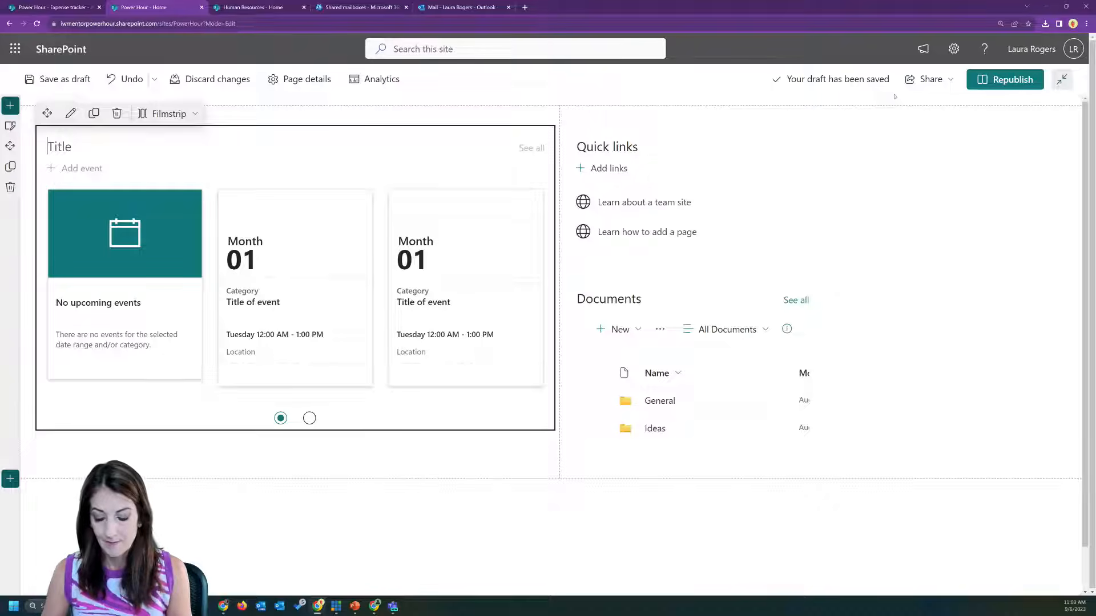
pyautogui.write('Our events')
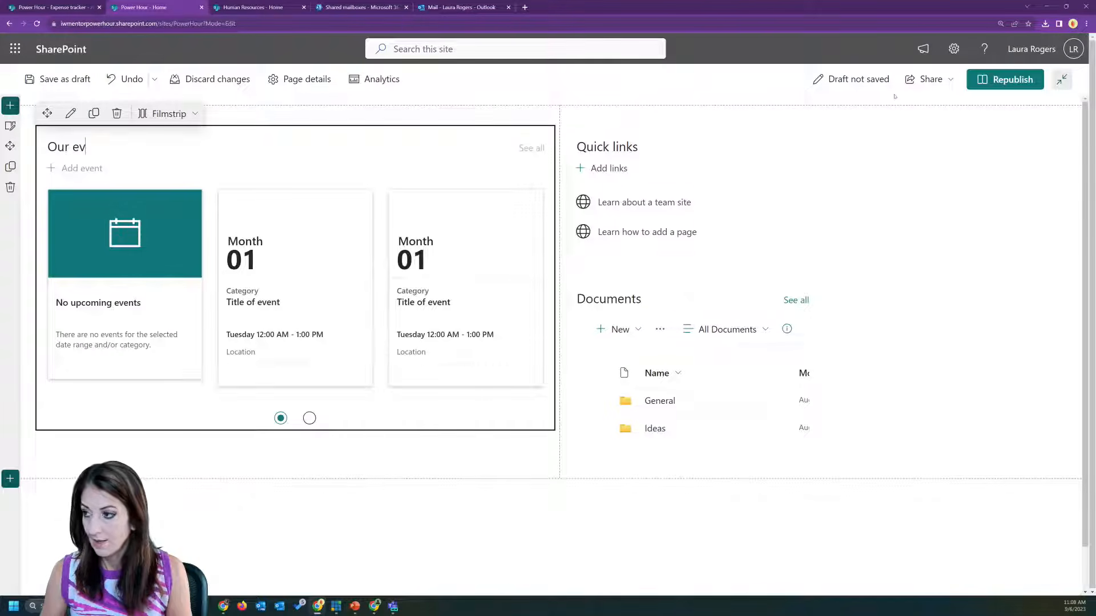
pyautogui.click(1003, 84)
pyautogui.click(931, 198)
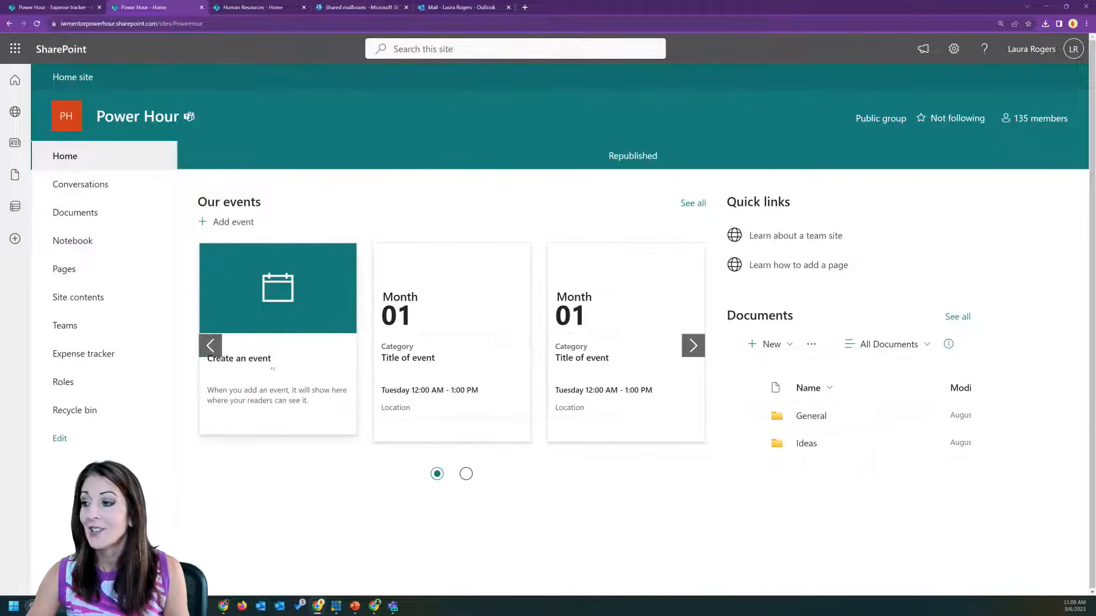
# View the Events list's calendar from the Power Hour site contents and return to the site's home page.
pyautogui.click(120, 301)
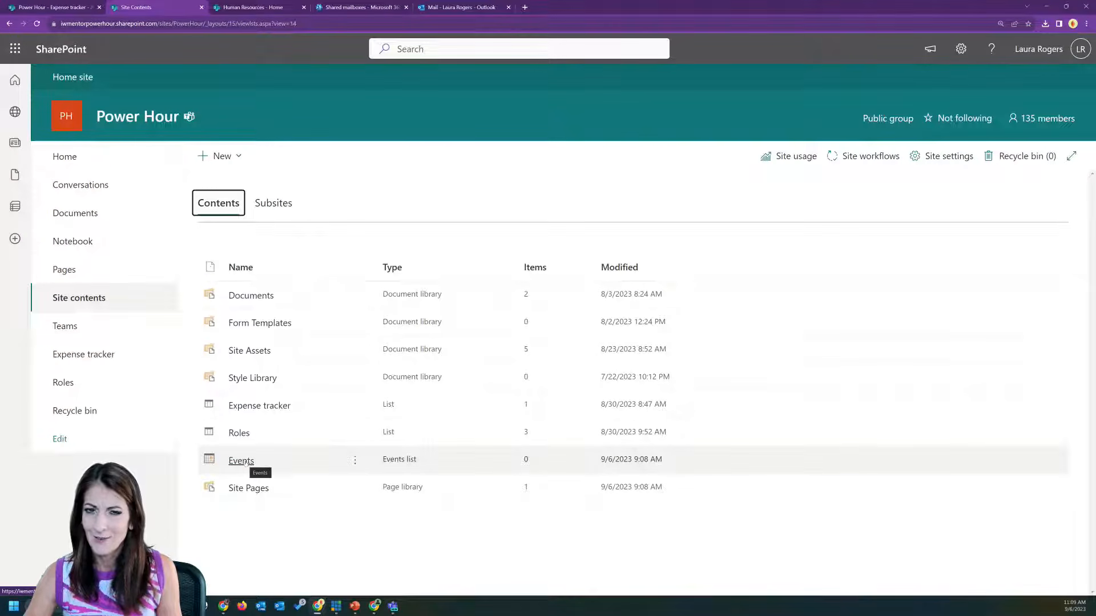
pyautogui.click(242, 461)
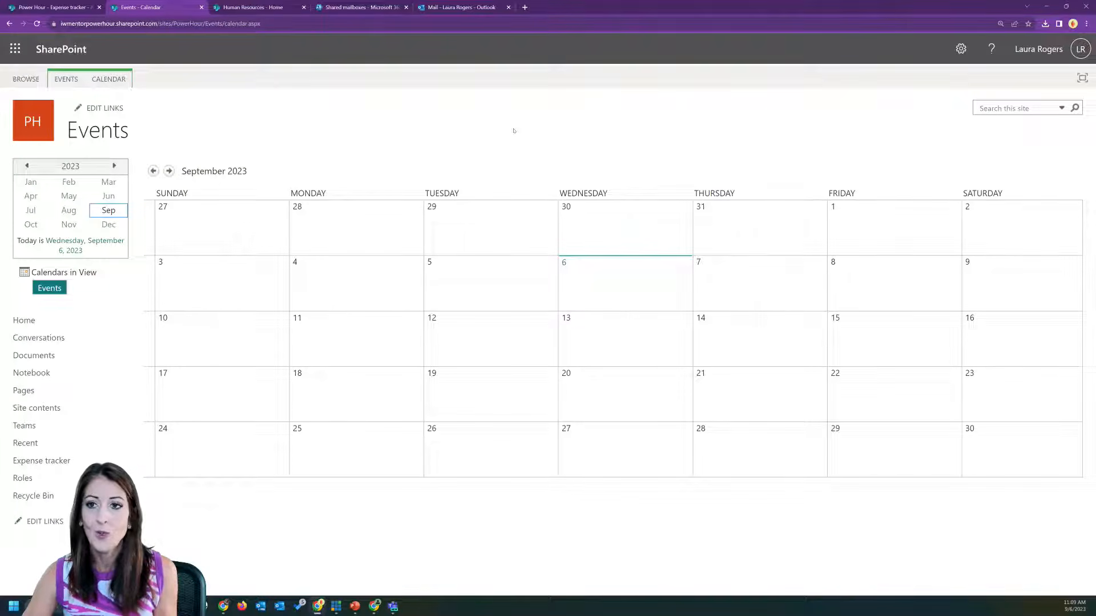
pyautogui.click(24, 320)
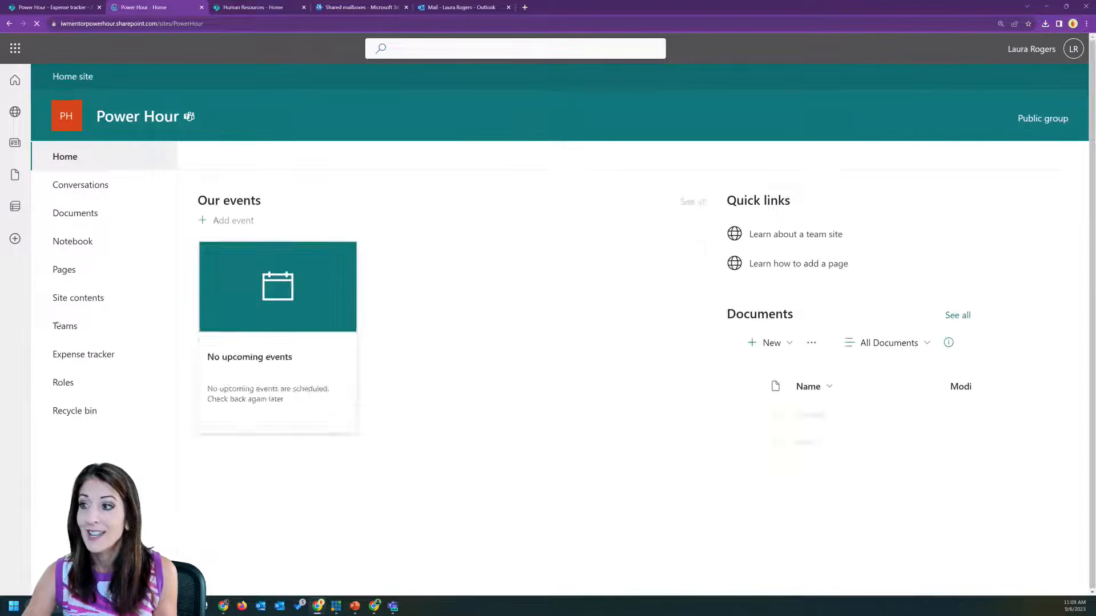
# Create a new event from the Our events web part and title it "Testing Events web part".
pyautogui.click(264, 307)
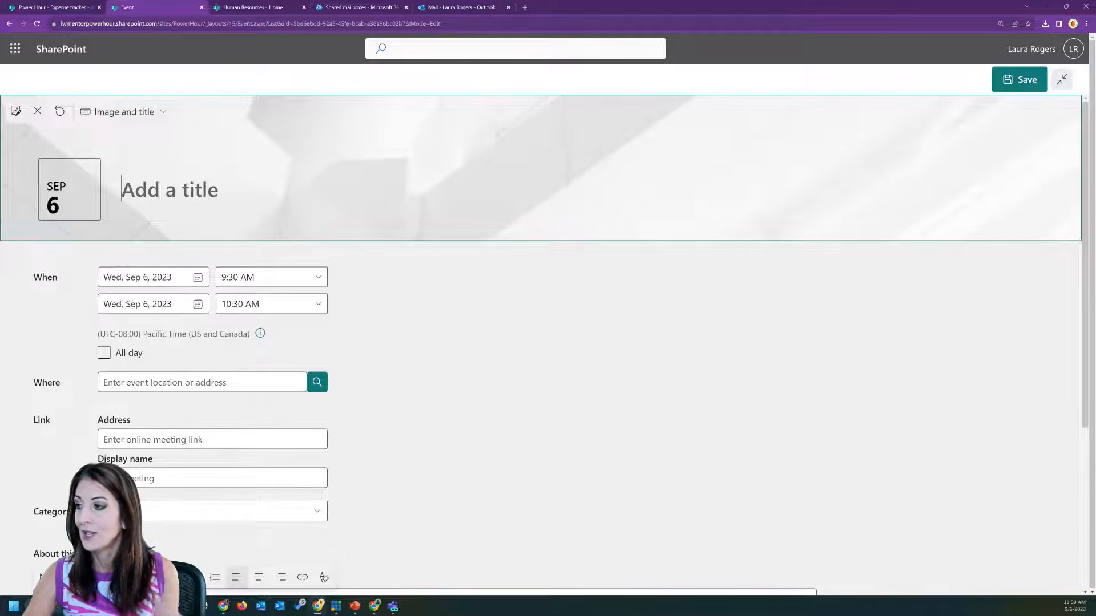
pyautogui.click(179, 191)
pyautogui.write('Testing ')
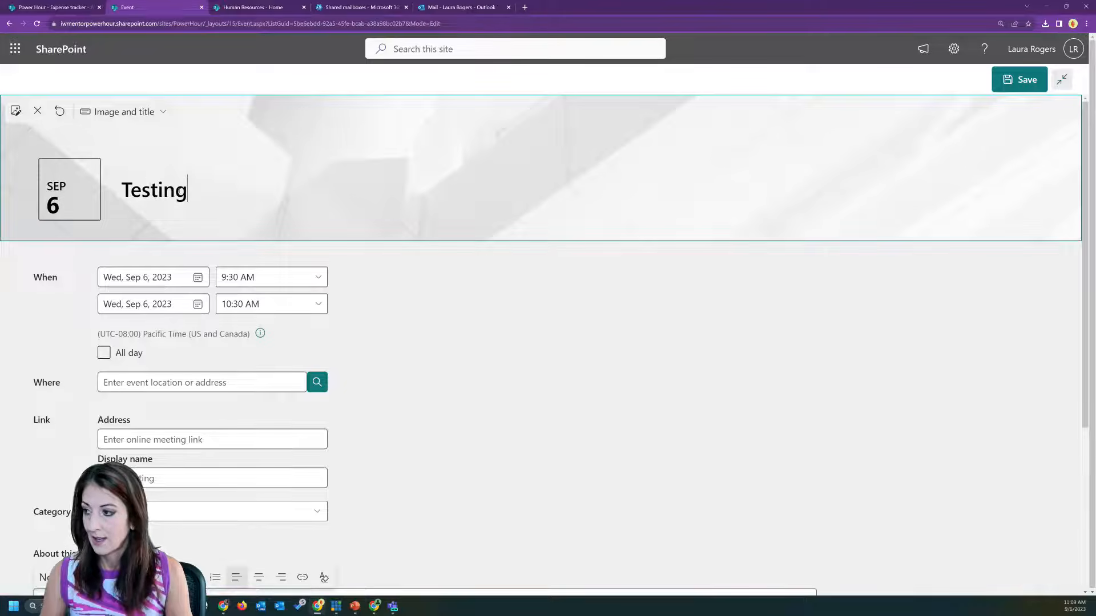
pyautogui.write('Events we')
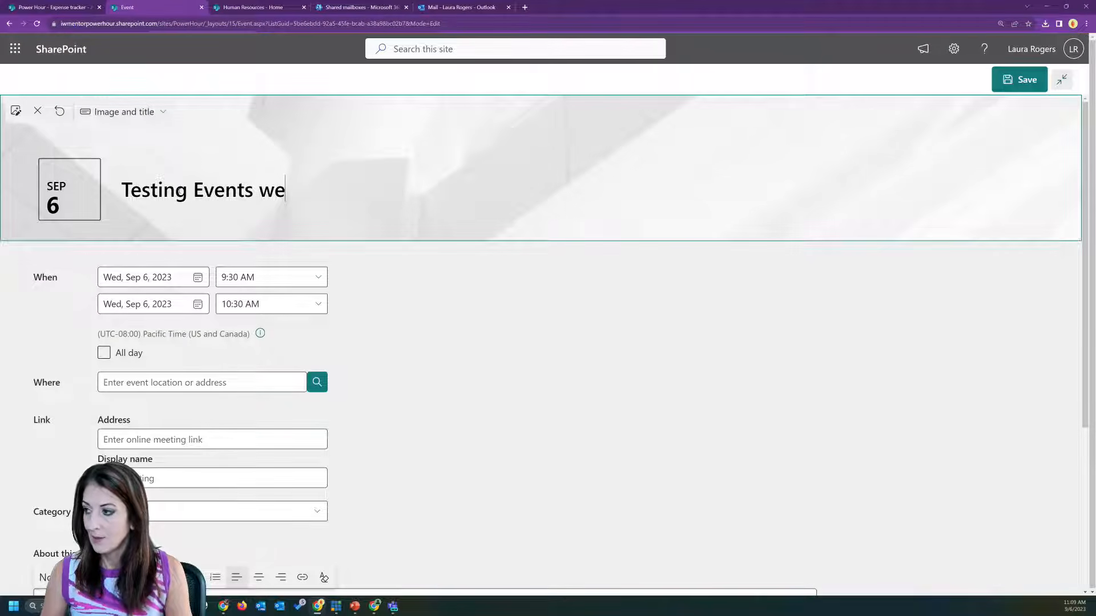
pyautogui.write('b part')
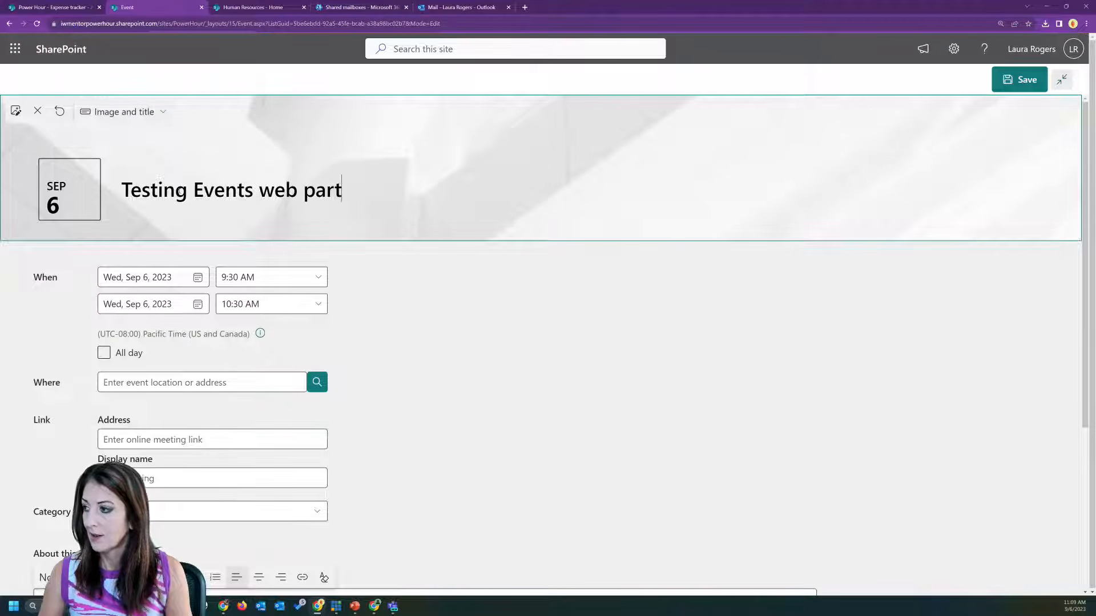
# Set the event's banner to the stock image of an olive branch at sunset.
pyautogui.click(16, 110)
pyautogui.click(165, 171)
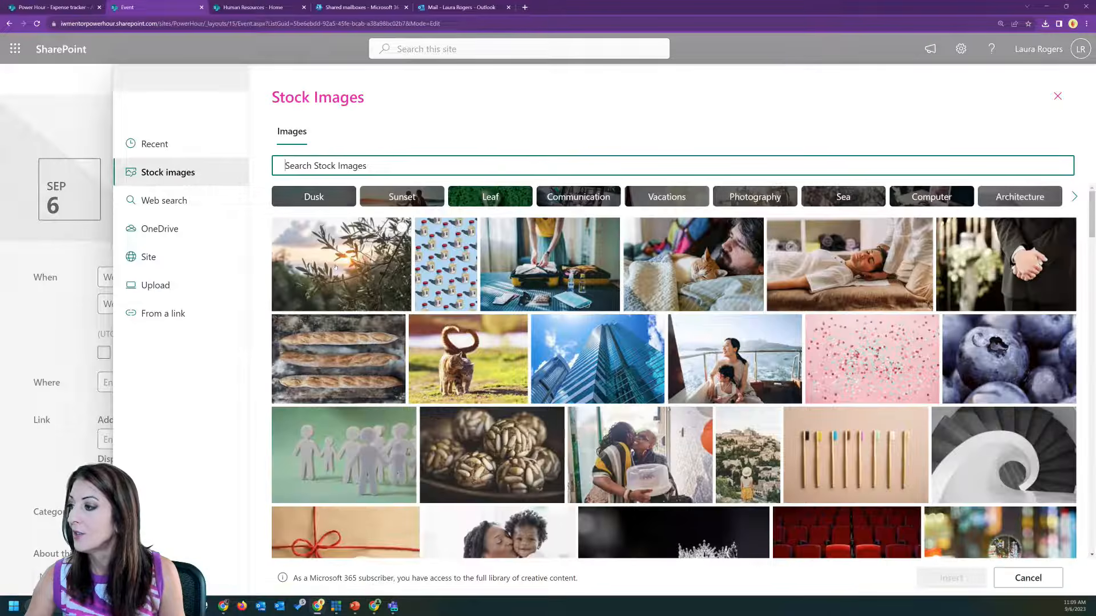
pyautogui.click(335, 267)
pyautogui.click(951, 578)
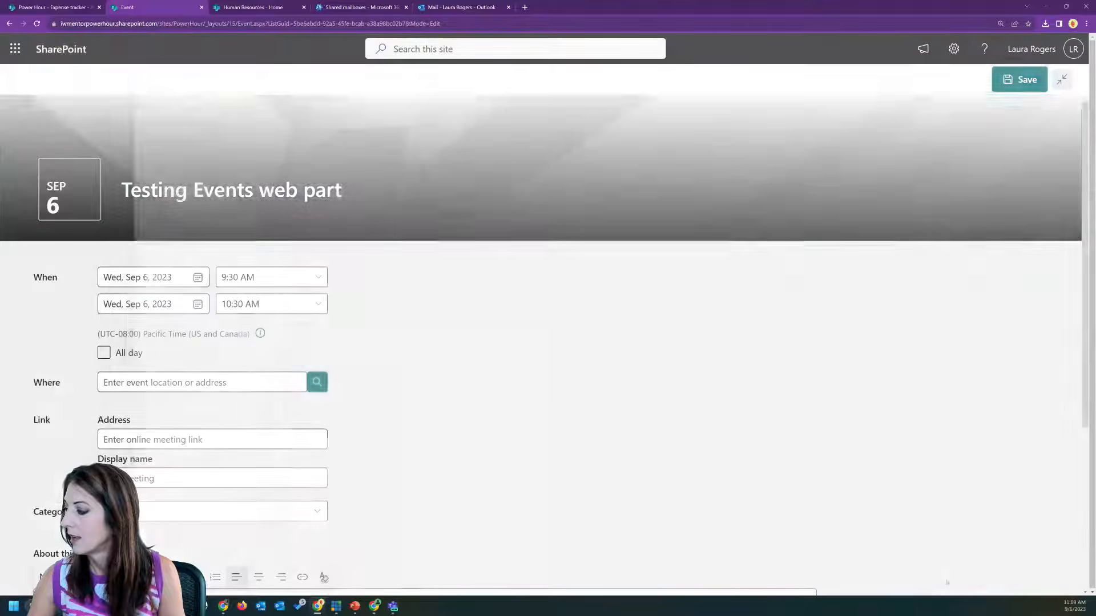
# Set the event's category to Meeting, enter "testing" as its description, and save the event.
pyautogui.scroll(-2, 240, 434)
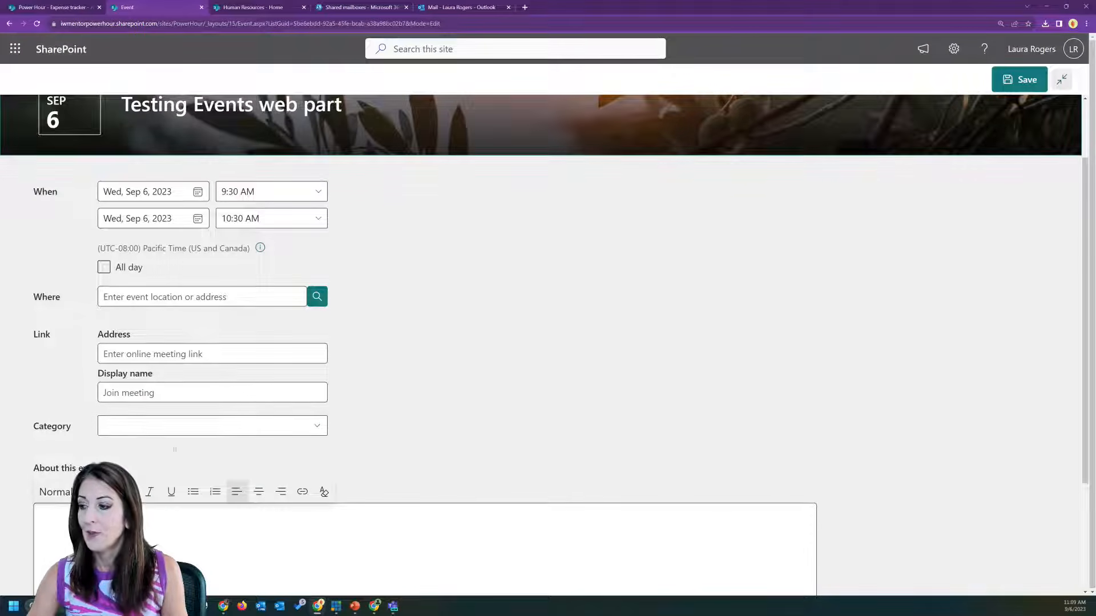
pyautogui.click(170, 425)
pyautogui.click(281, 433)
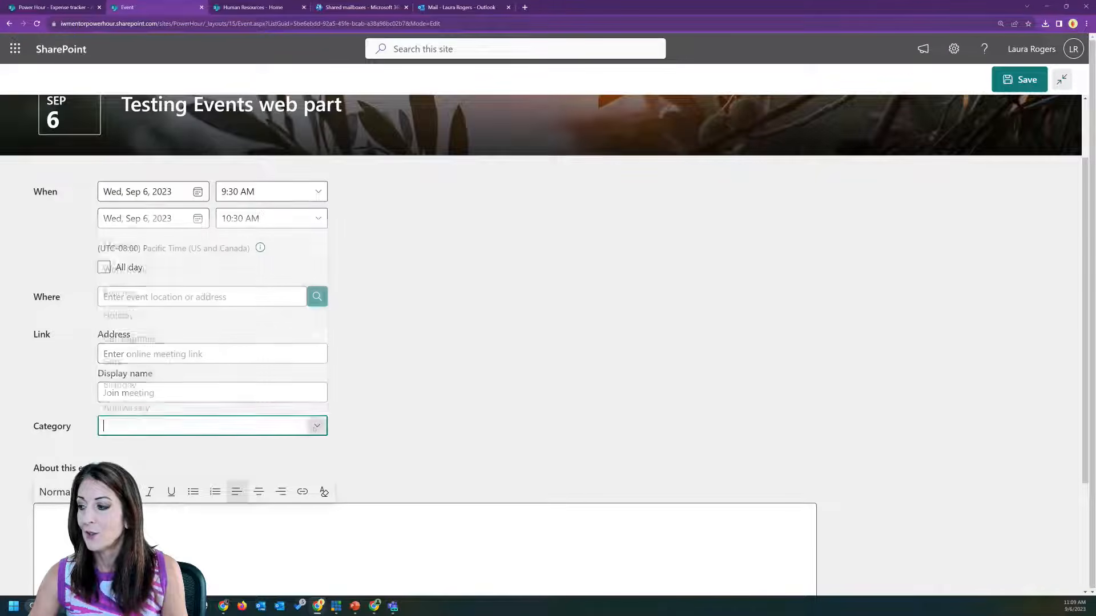
pyautogui.click(181, 525)
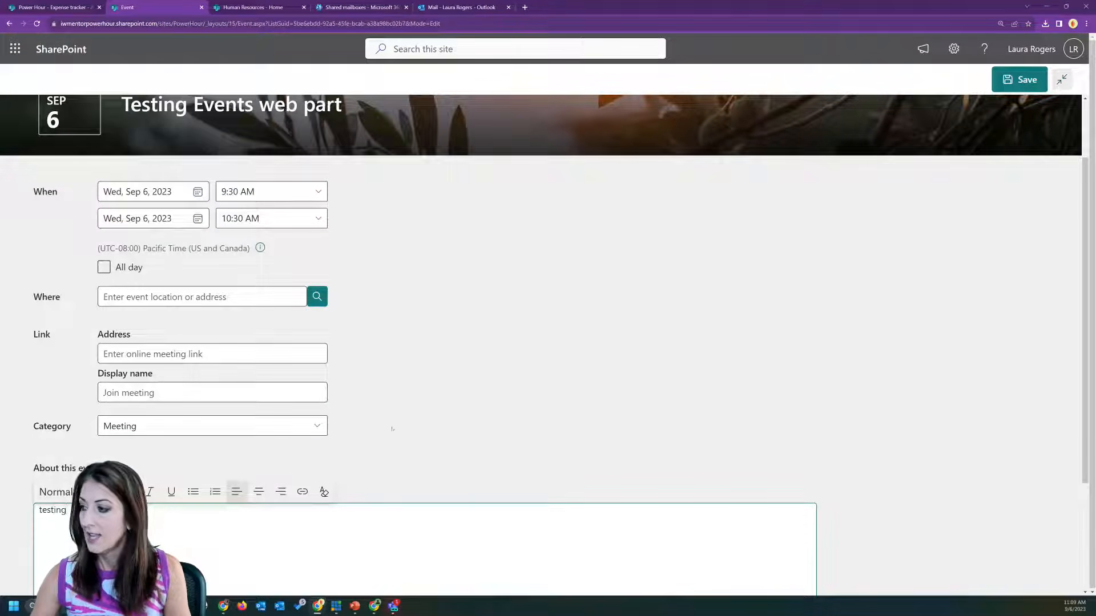
pyautogui.scroll(2, 631, 367)
pyautogui.click(1019, 79)
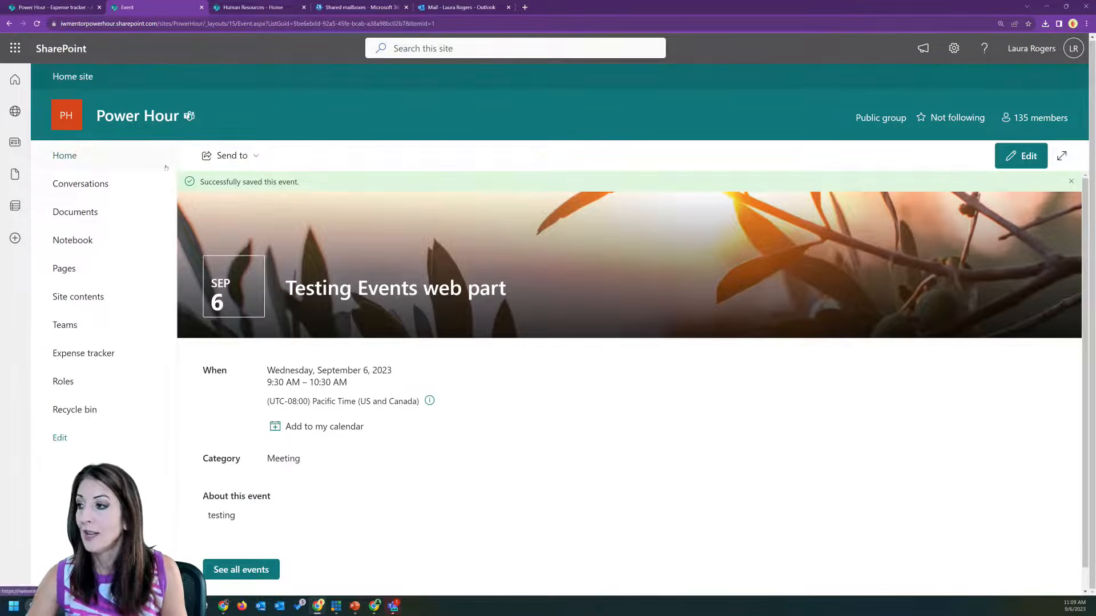
# Check the Events list in the Power Hour site contents and return to the site's home page.
pyautogui.click(85, 296)
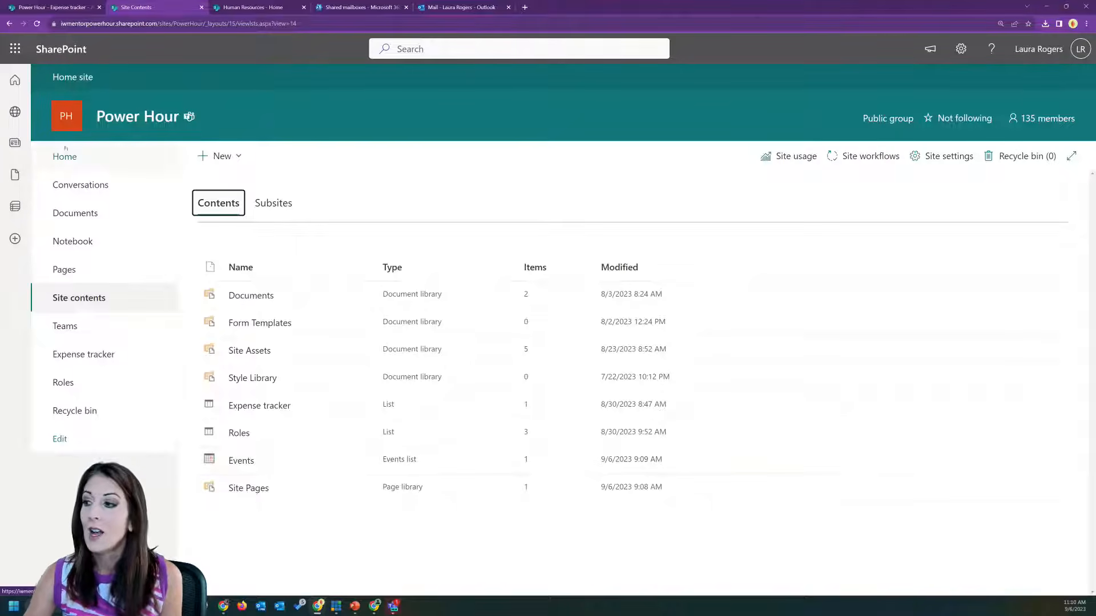
pyautogui.click(80, 158)
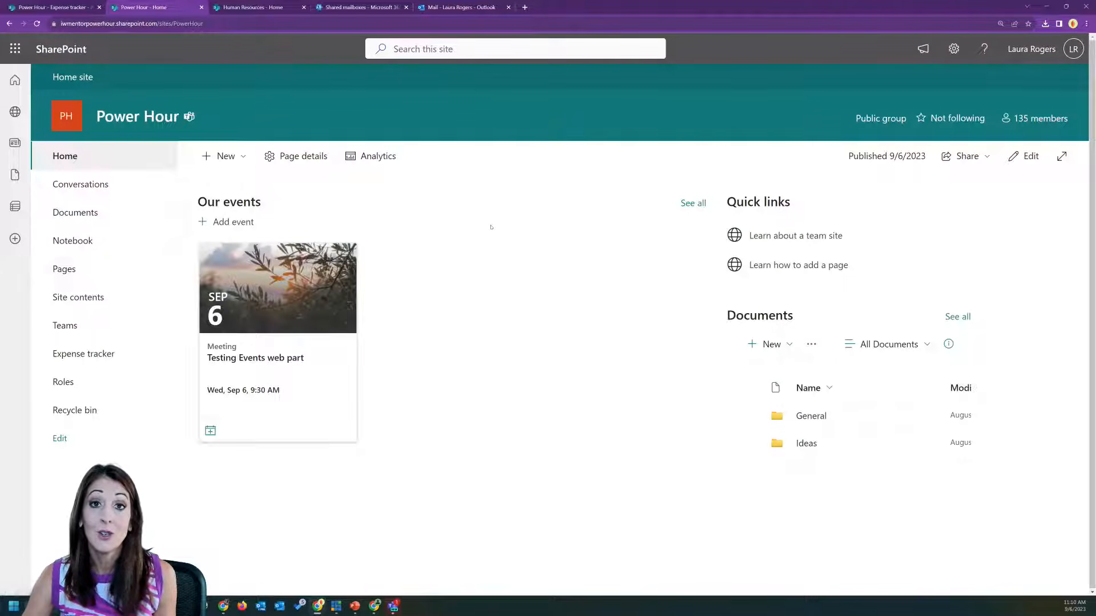
# Create a blank list named "Test List as Calendar" on the Power Hour site, shown in the site navigation.
pyautogui.click(223, 156)
pyautogui.click(235, 184)
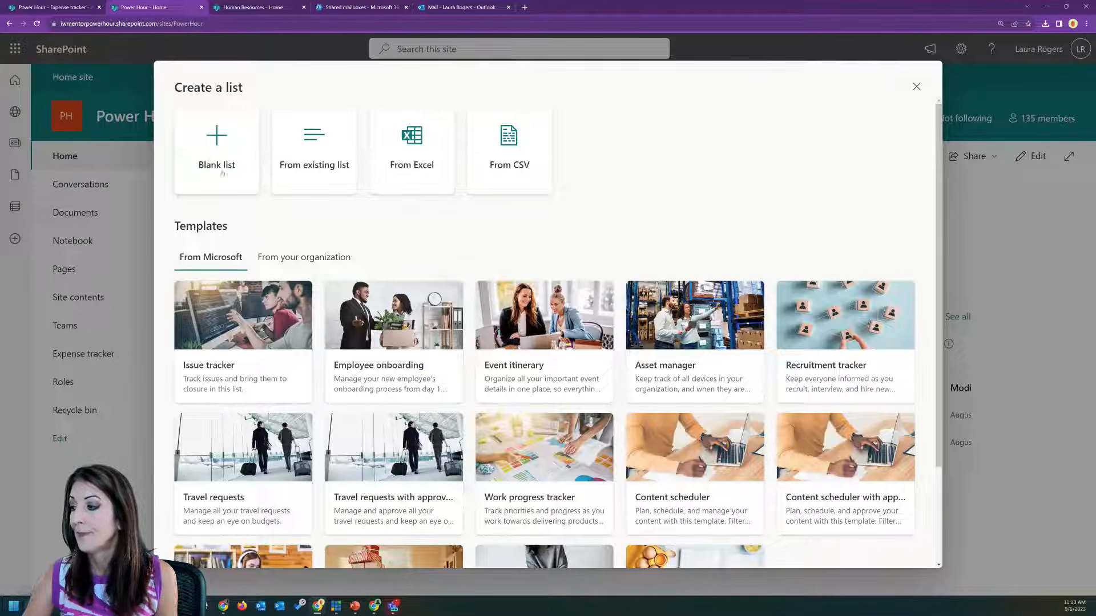
pyautogui.scroll(-2, 553, 244)
pyautogui.scroll(2, 594, 238)
pyautogui.scroll(-2, 594, 238)
pyautogui.scroll(2, 709, 210)
pyautogui.click(246, 171)
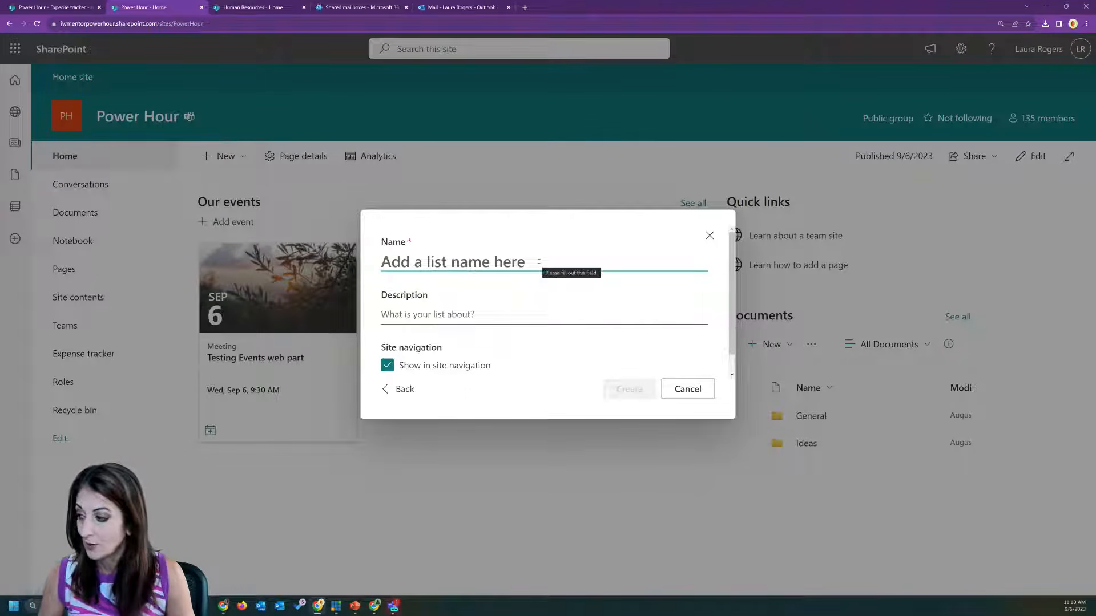
pyautogui.write('Test')
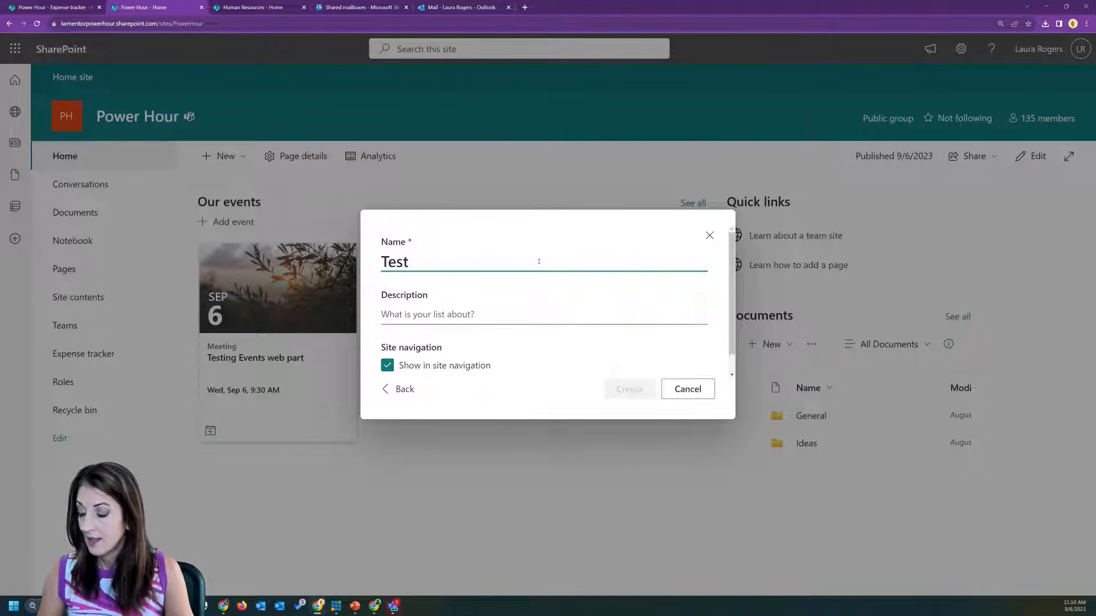
pyautogui.write(' List as Calendar')
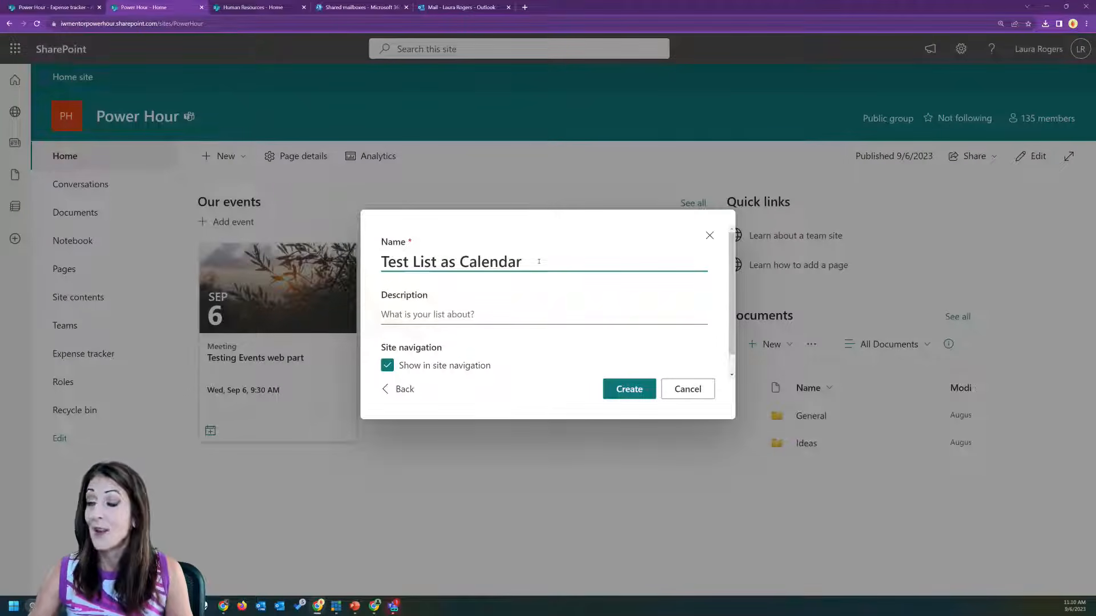
pyautogui.click(622, 391)
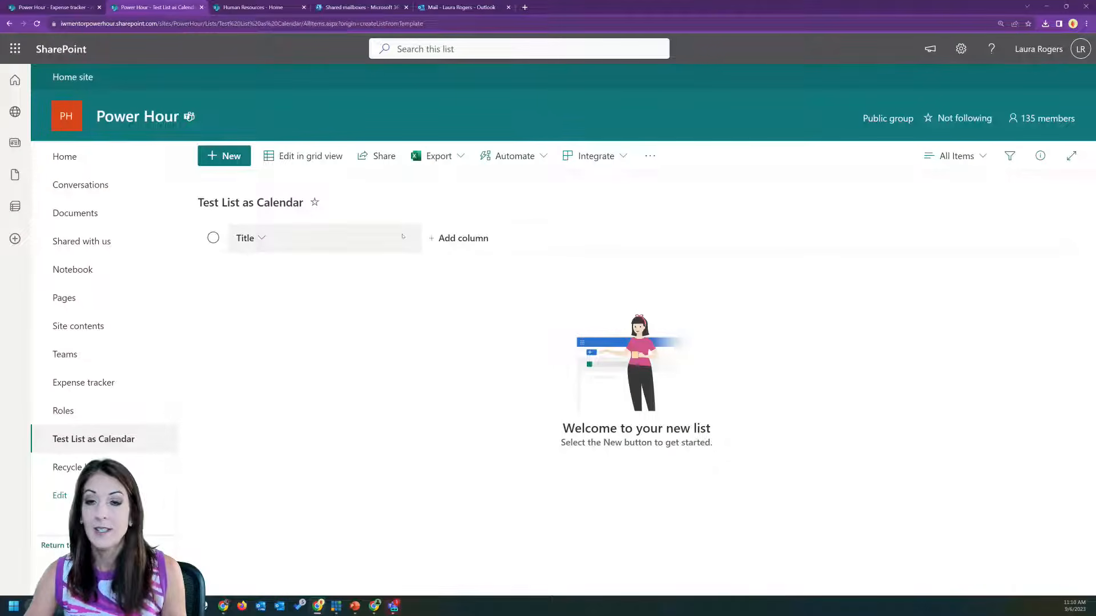
# Add a date and time column named "Start" to the list, with time included.
pyautogui.click(480, 238)
pyautogui.click(693, 329)
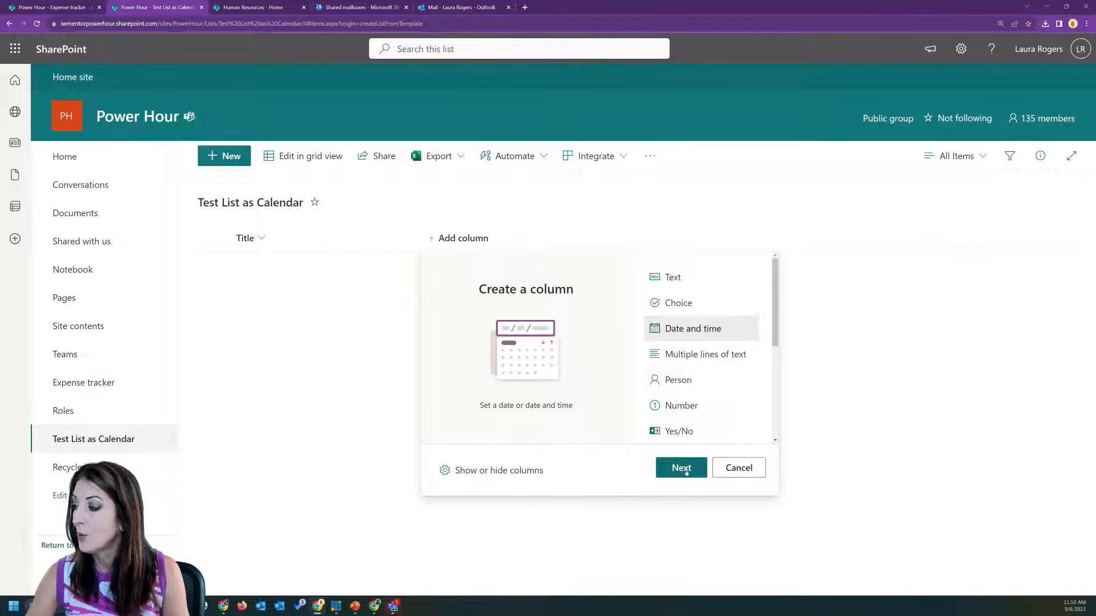
pyautogui.click(685, 469)
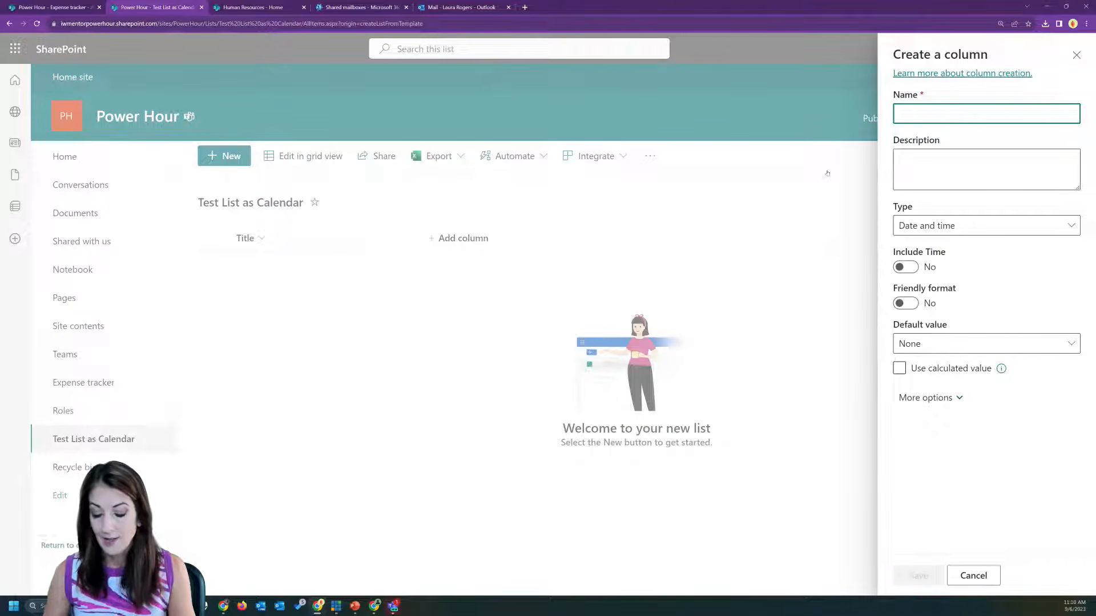
pyautogui.write('Start')
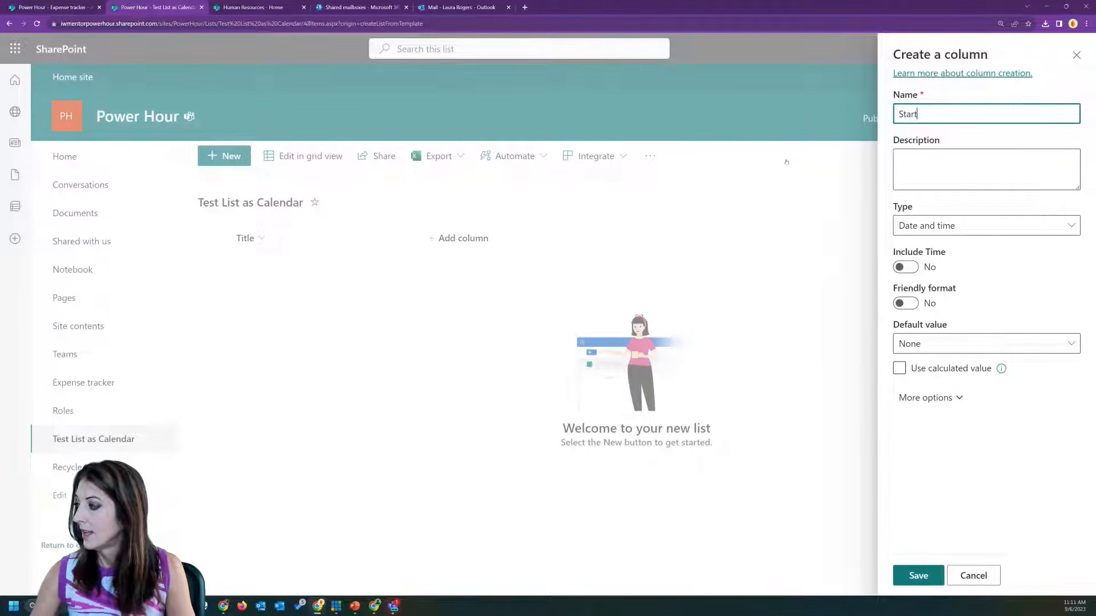
pyautogui.click(905, 267)
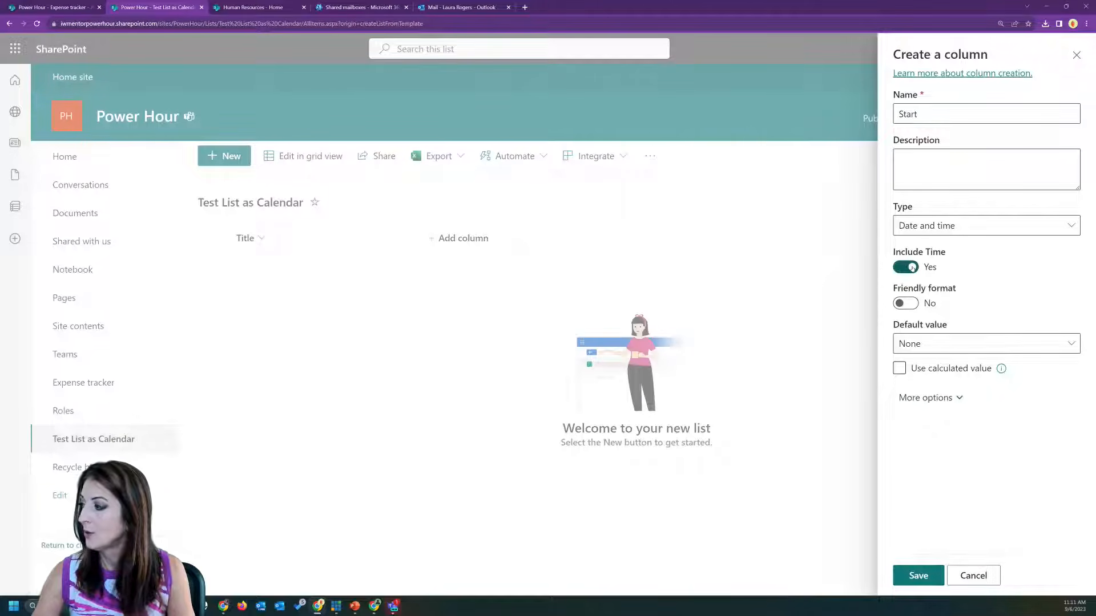
pyautogui.click(919, 575)
# Add a date and time column named "End" to the list, with time included.
pyautogui.click(558, 238)
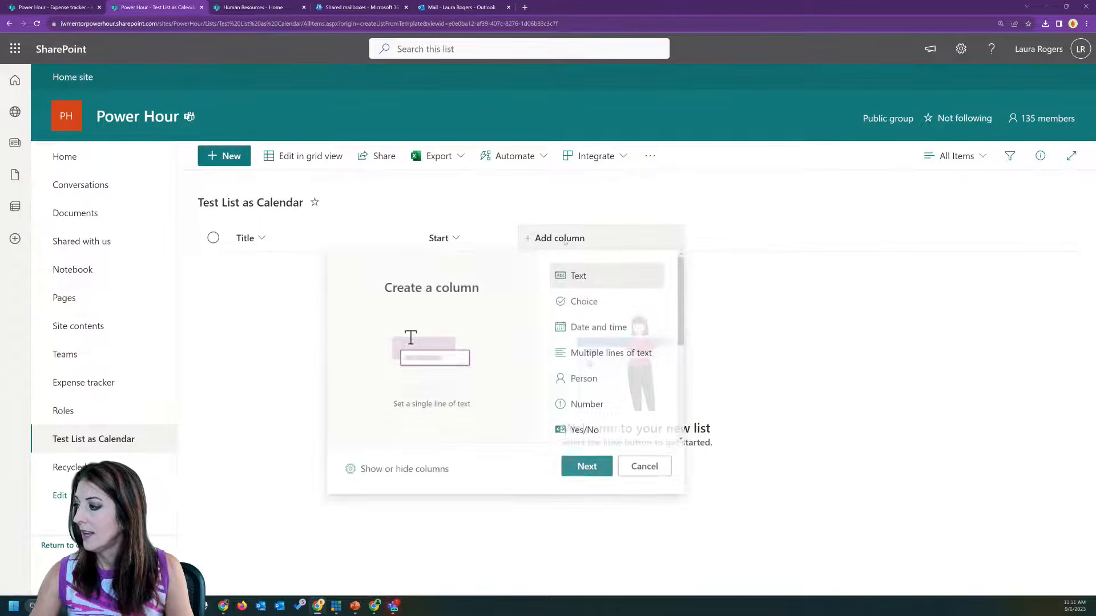
pyautogui.click(599, 329)
pyautogui.click(590, 474)
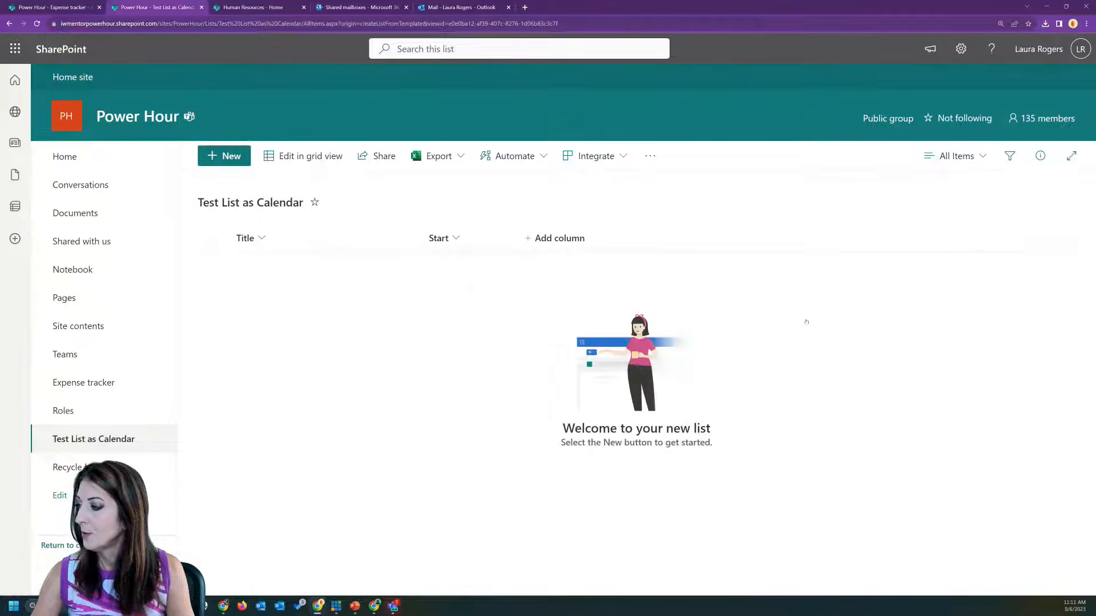
pyautogui.write('End')
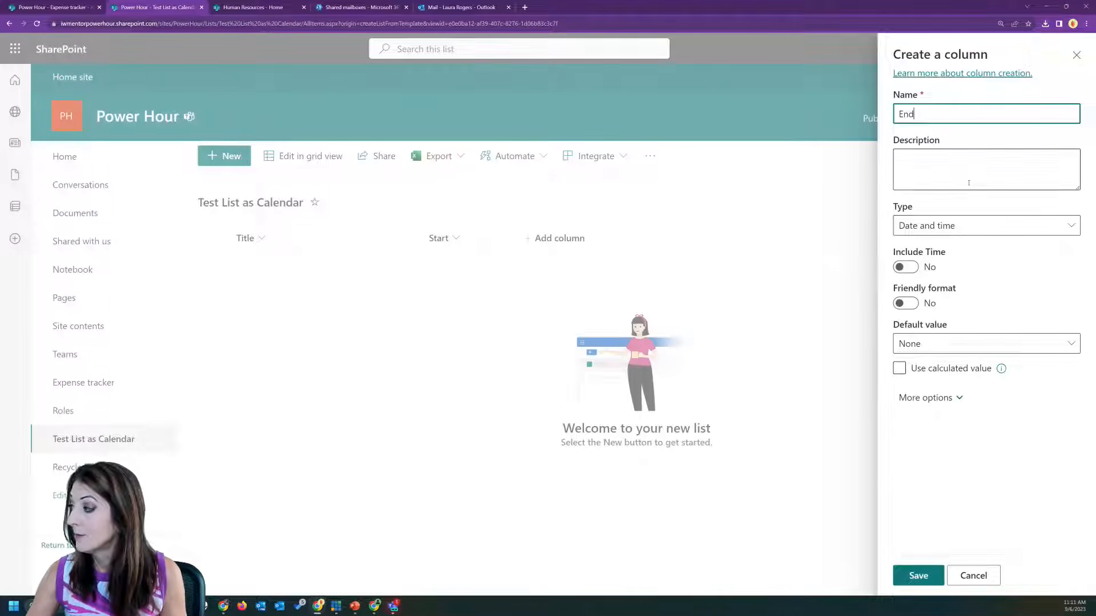
pyautogui.click(906, 267)
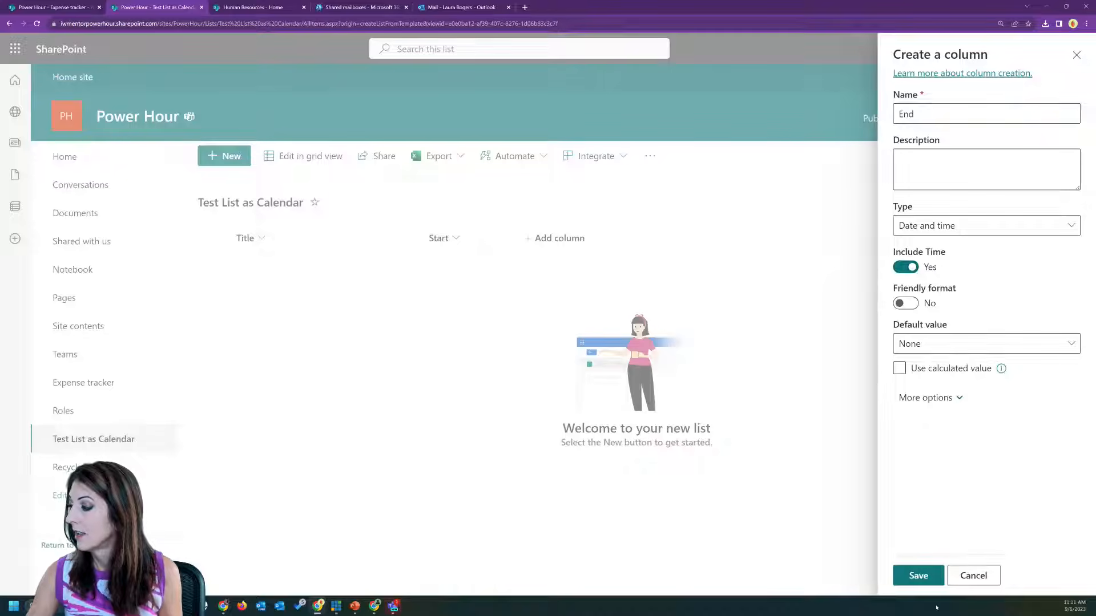
pyautogui.click(918, 575)
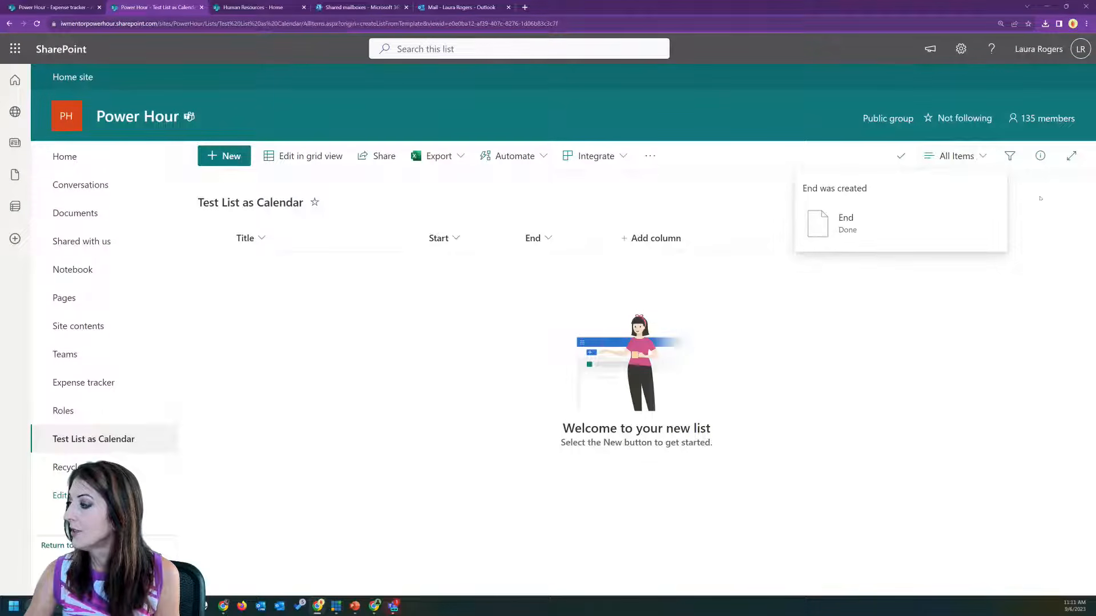
# Start a new list item titled "Test event" with the start date 9/7/2023.
pyautogui.click(974, 155)
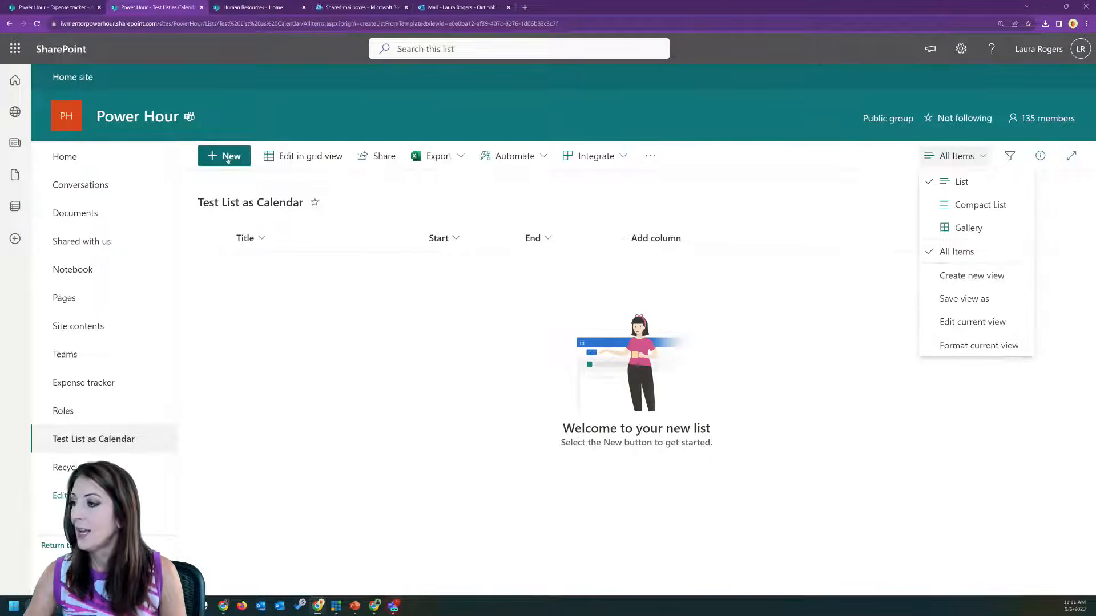
pyautogui.click(229, 158)
pyautogui.write('T')
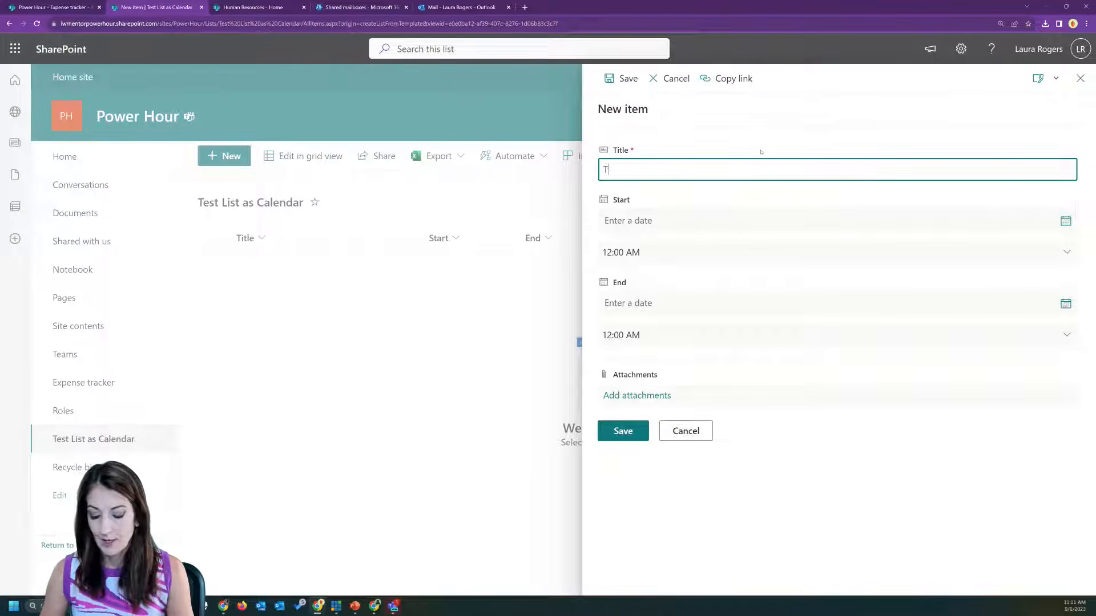
pyautogui.write('est event')
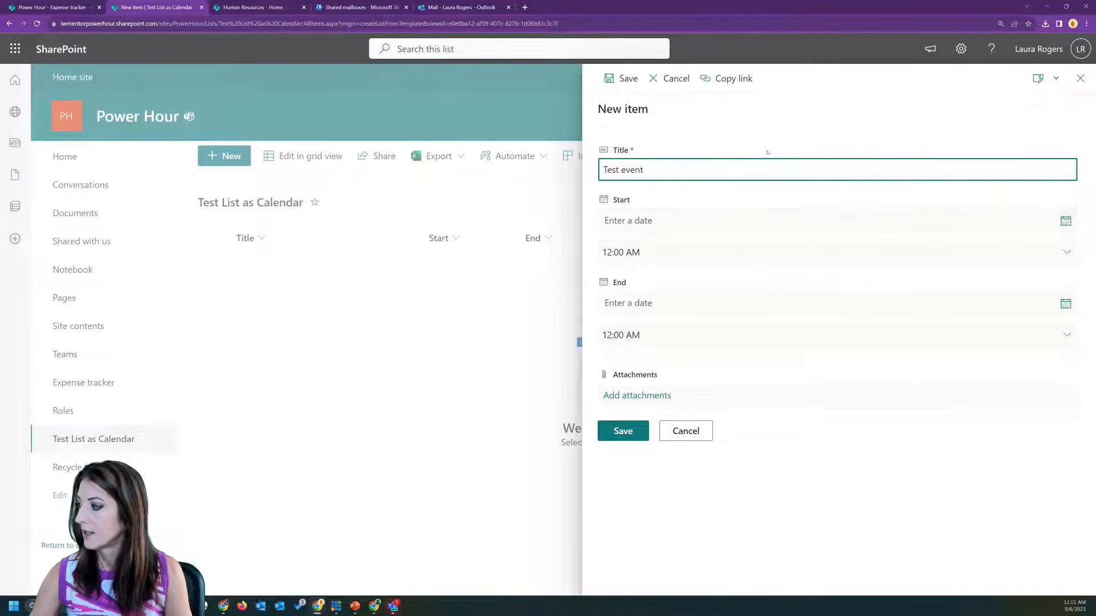
pyautogui.click(811, 221)
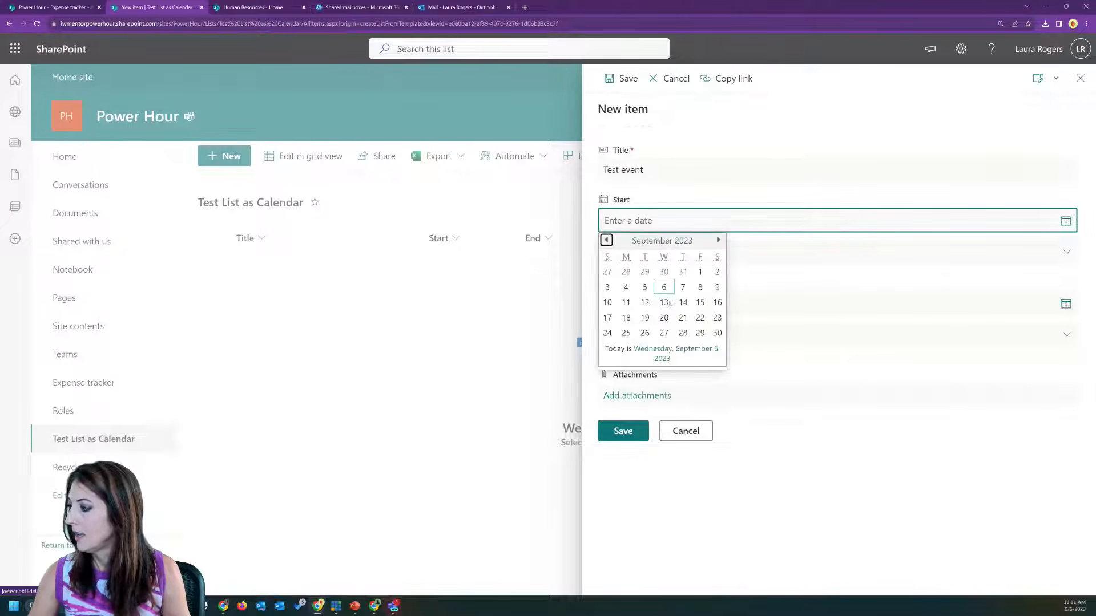
pyautogui.click(682, 286)
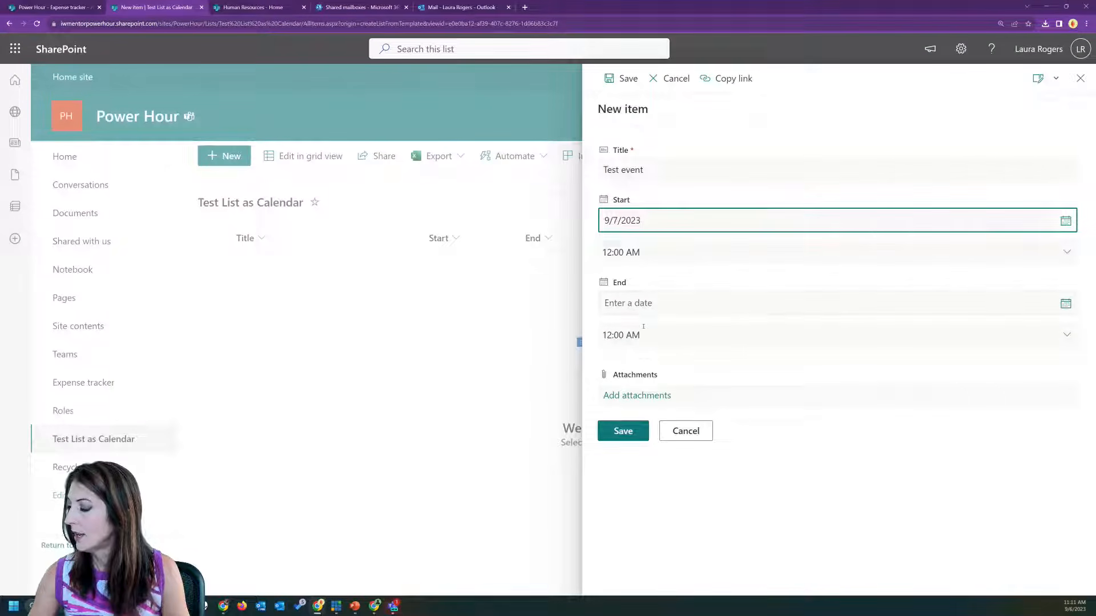
# Set the item's end to 9/7/2023 at 8:00 AM and save the item.
pyautogui.click(856, 303)
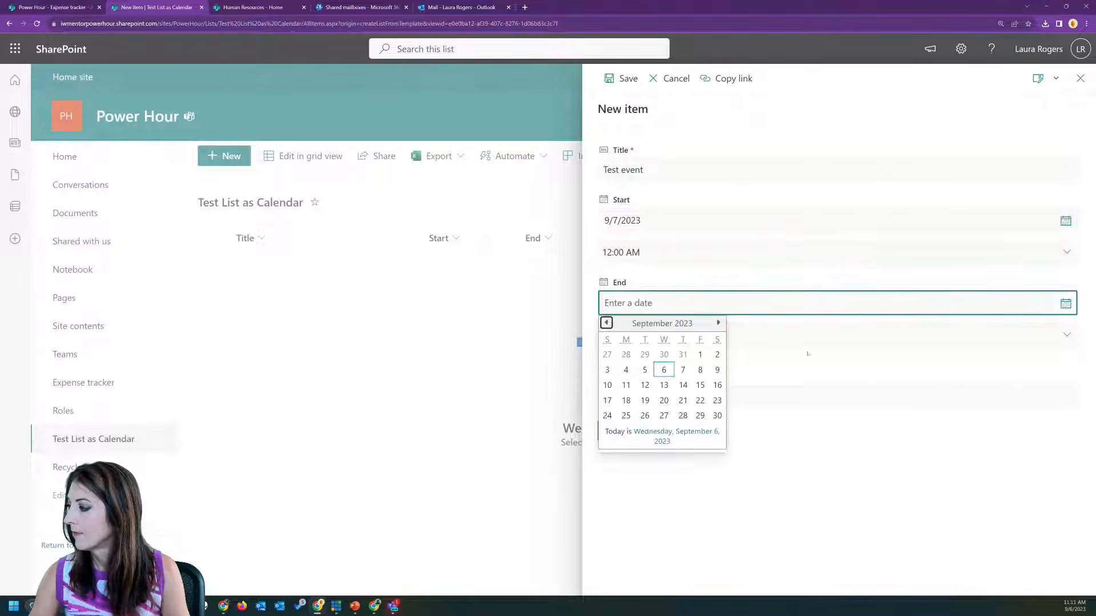
pyautogui.click(682, 370)
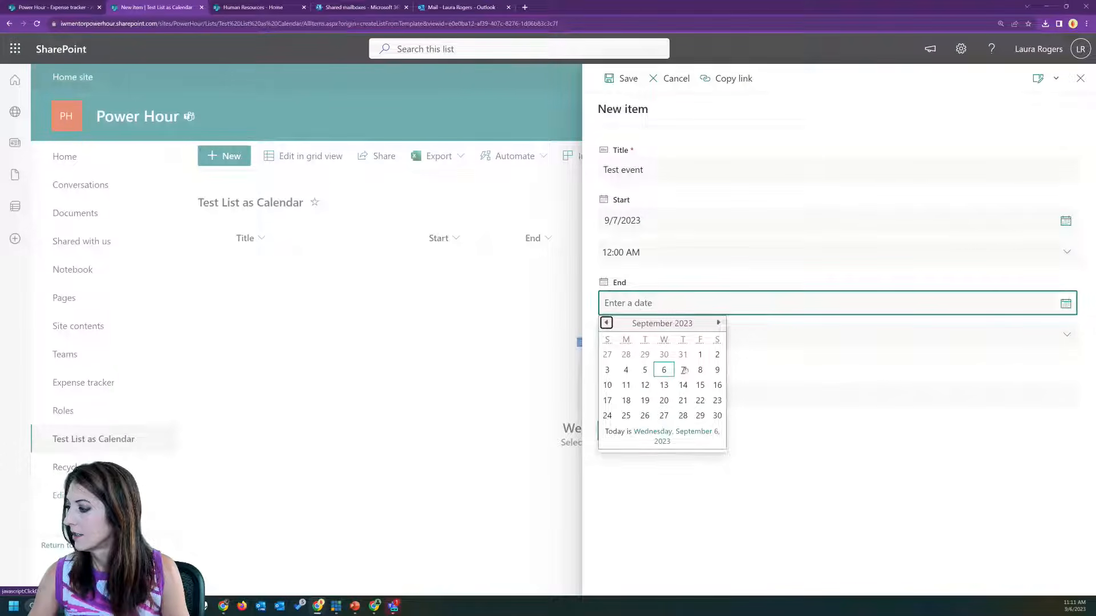
pyautogui.click(1066, 335)
pyautogui.click(562, 420)
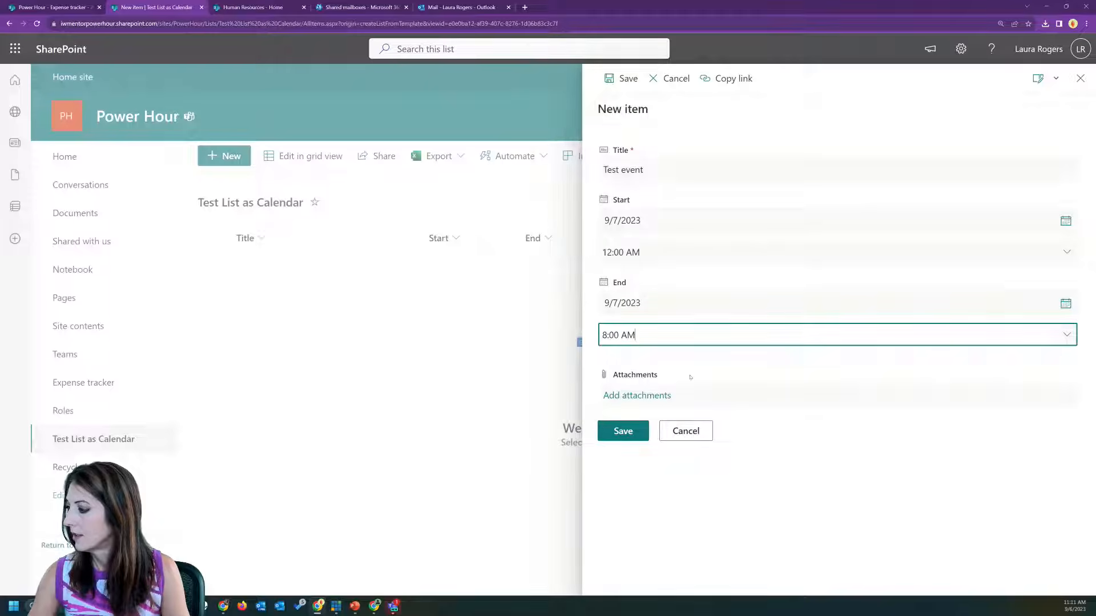
pyautogui.click(623, 431)
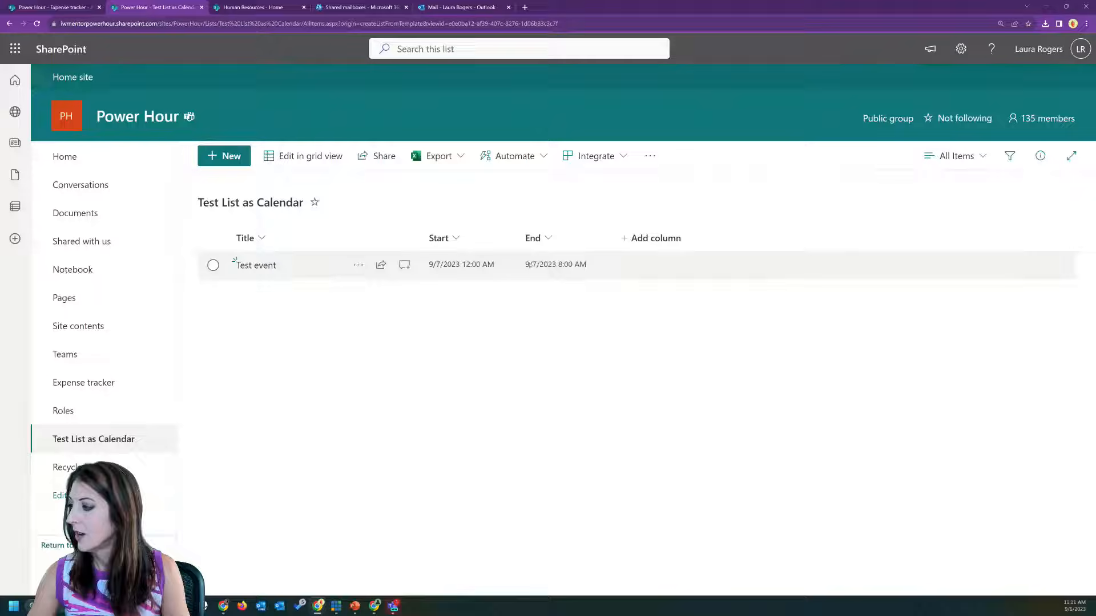
# Start a new list view named "Calendar view" shown as a calendar.
pyautogui.click(954, 154)
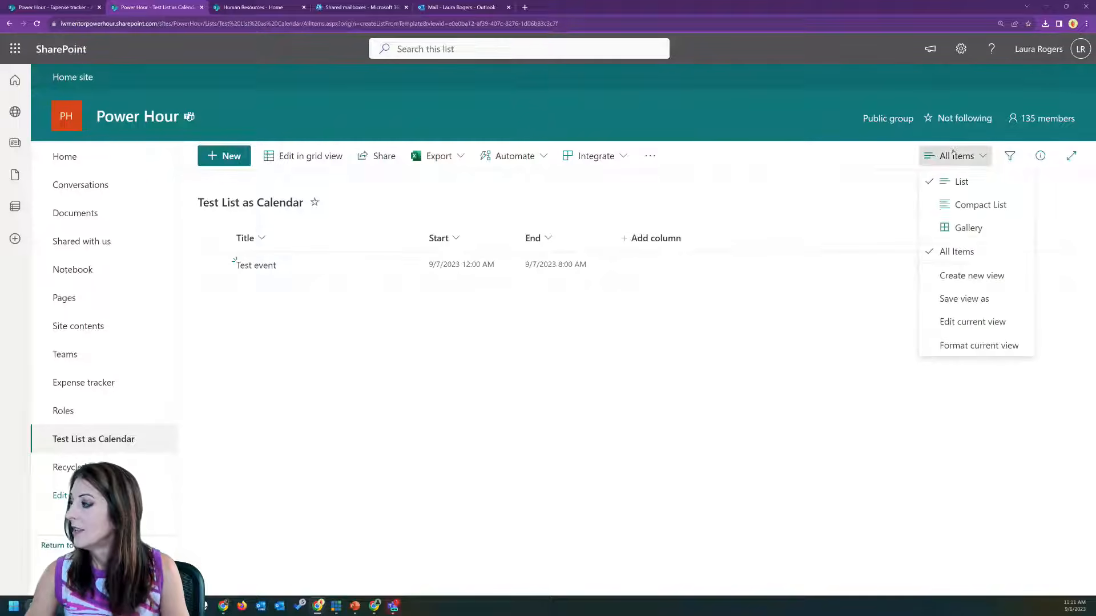
pyautogui.click(969, 276)
pyautogui.click(471, 318)
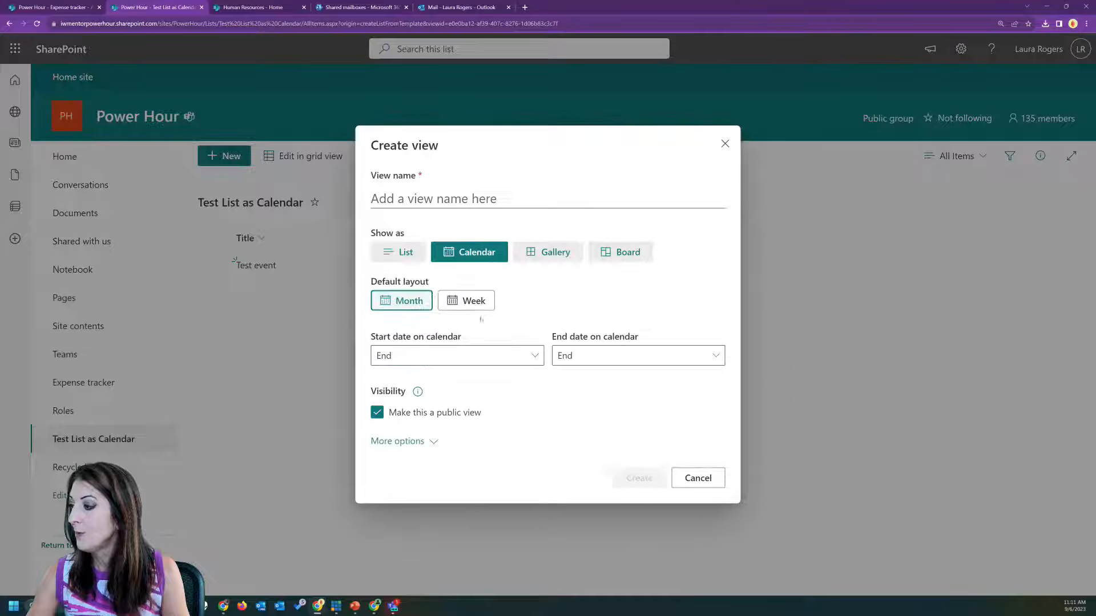
pyautogui.click(465, 199)
pyautogui.write('Cal')
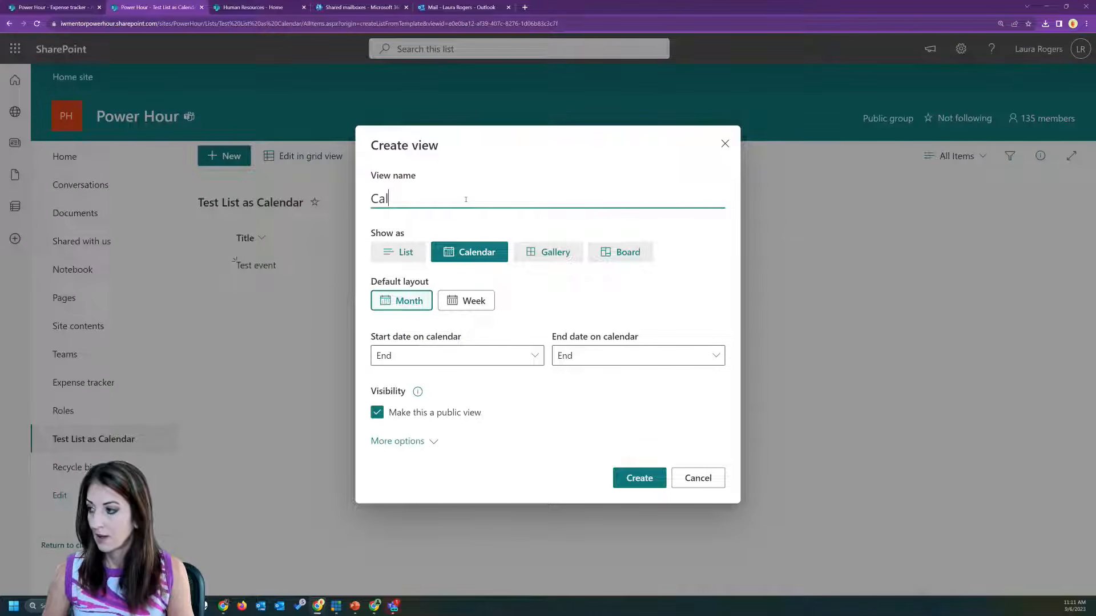
pyautogui.write('endar view')
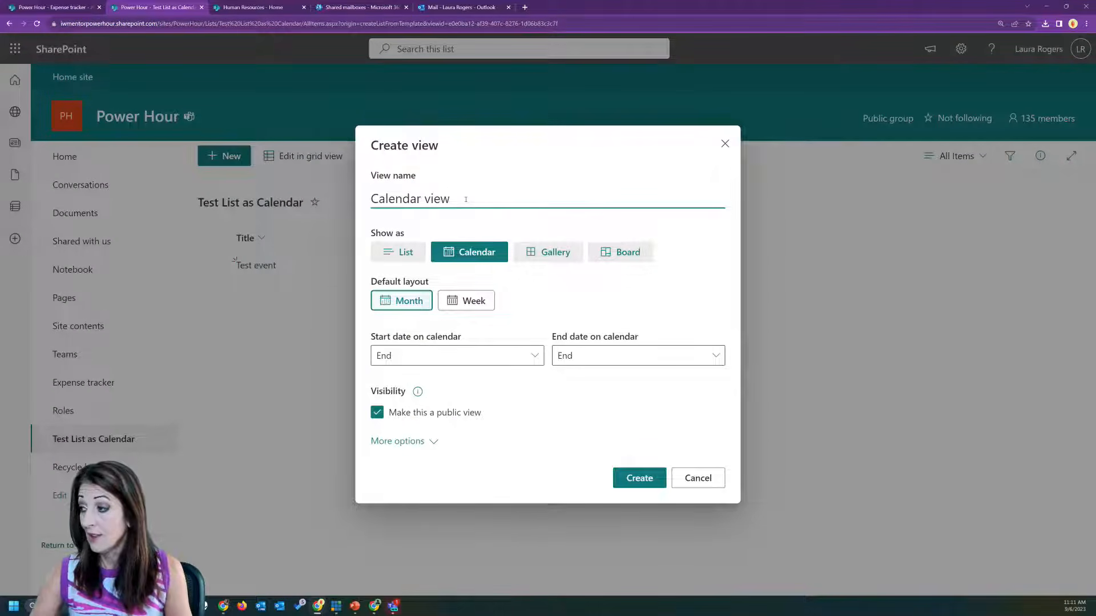
# Map the calendar's start date to the Start column, keep End as end date and Title as item title, and create the view.
pyautogui.click(442, 354)
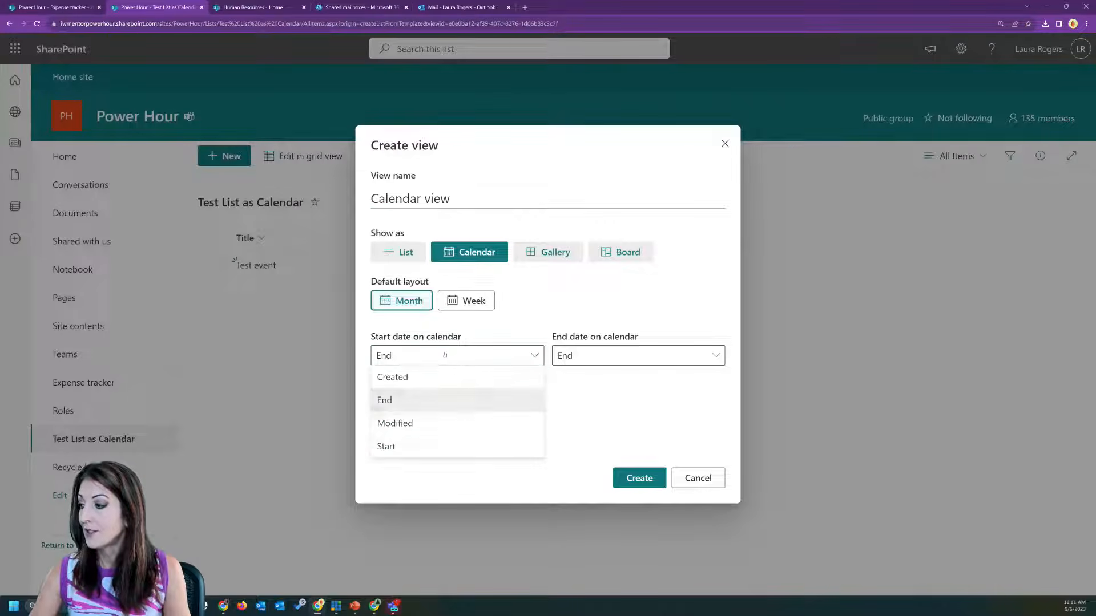
pyautogui.click(393, 448)
pyautogui.click(599, 354)
pyautogui.click(606, 354)
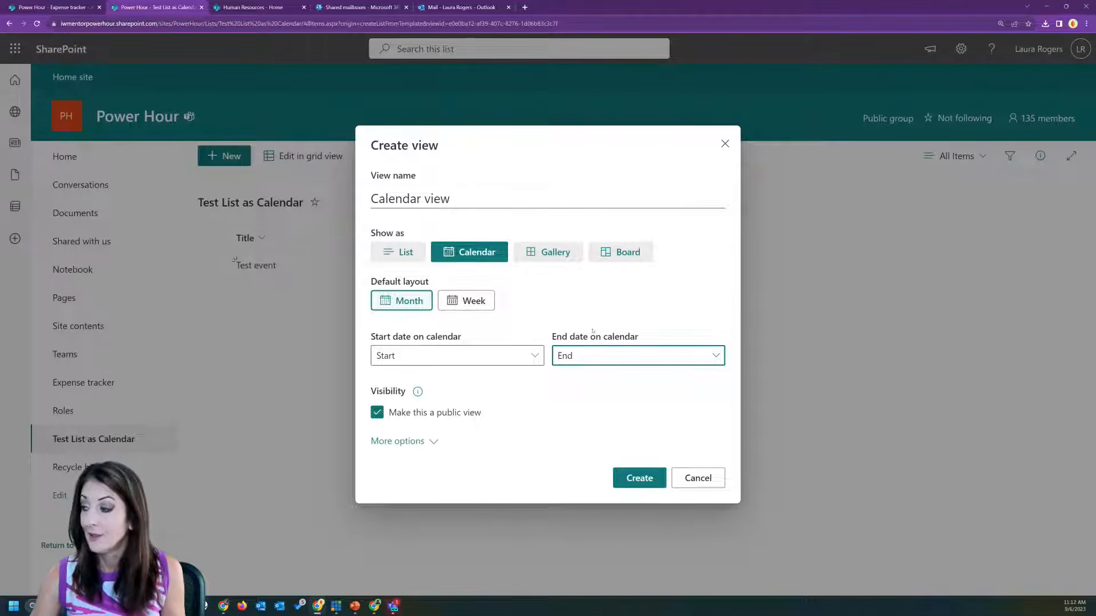
pyautogui.click(440, 441)
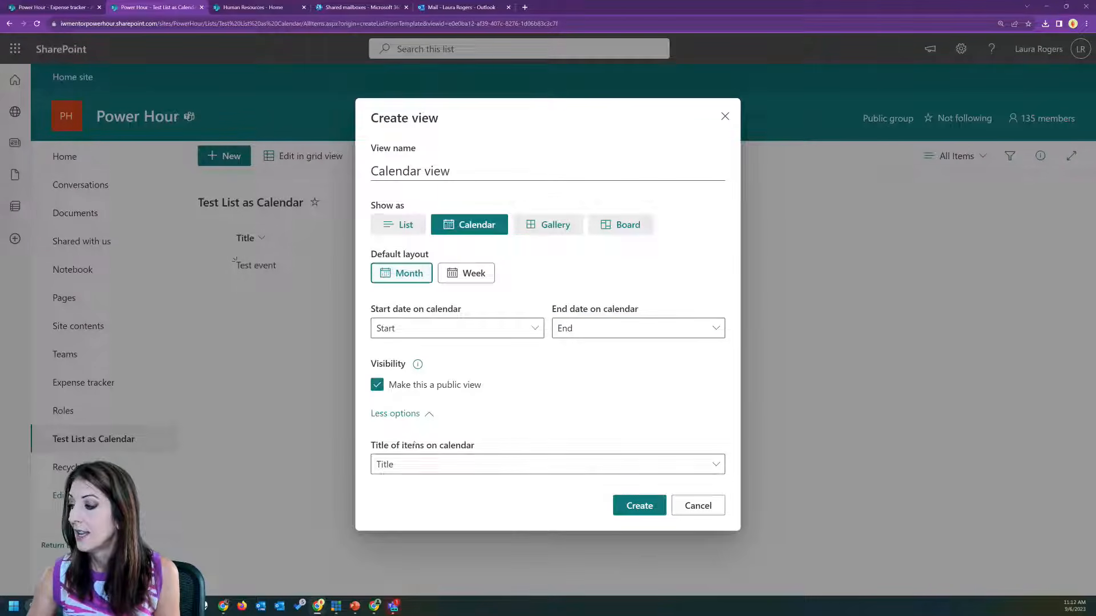
pyautogui.click(448, 467)
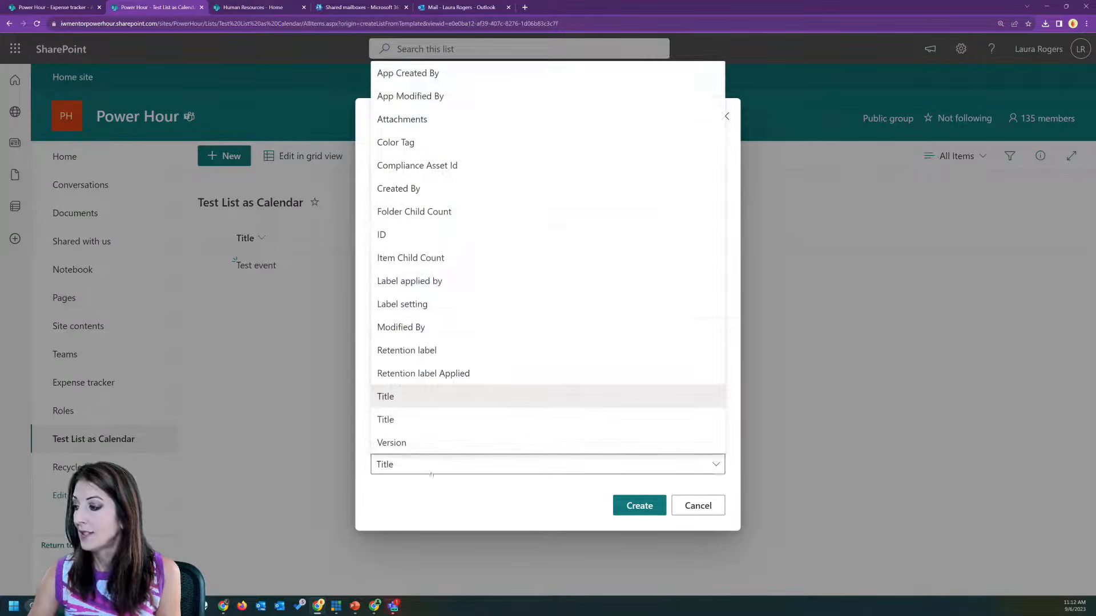
pyautogui.click(431, 474)
pyautogui.click(639, 506)
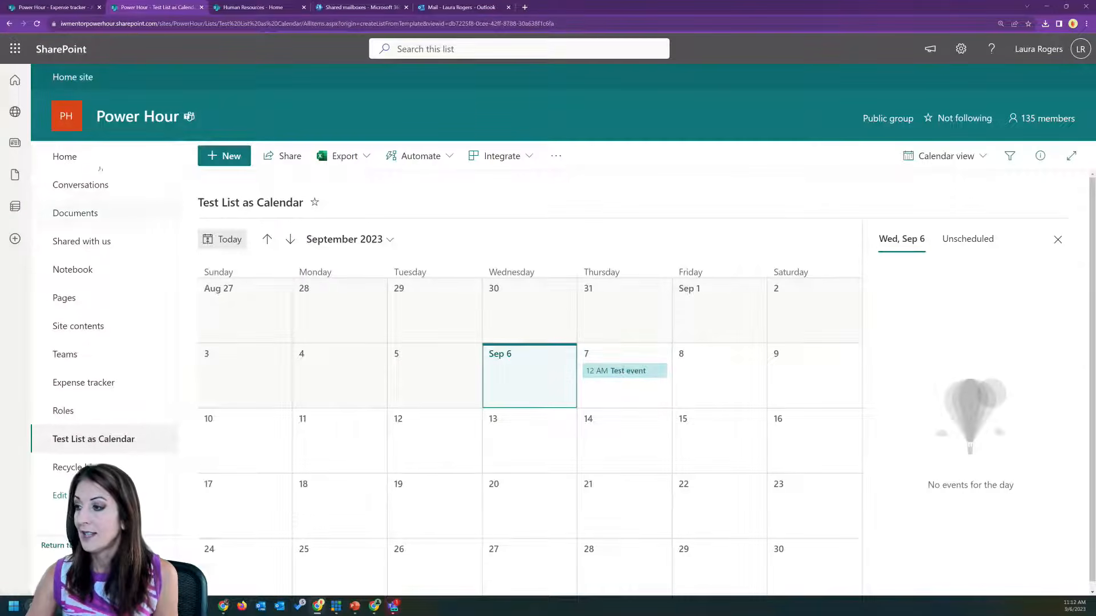
# Edit the site's home page and add a List web part for Test List as Calendar above the Our events web part.
pyautogui.click(98, 161)
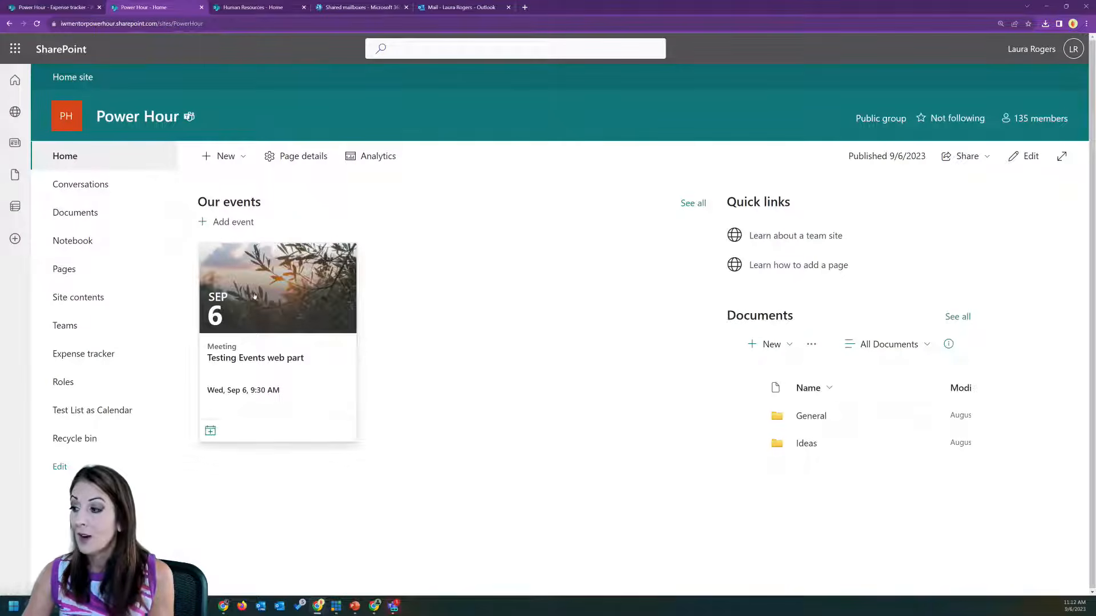
pyautogui.click(1023, 156)
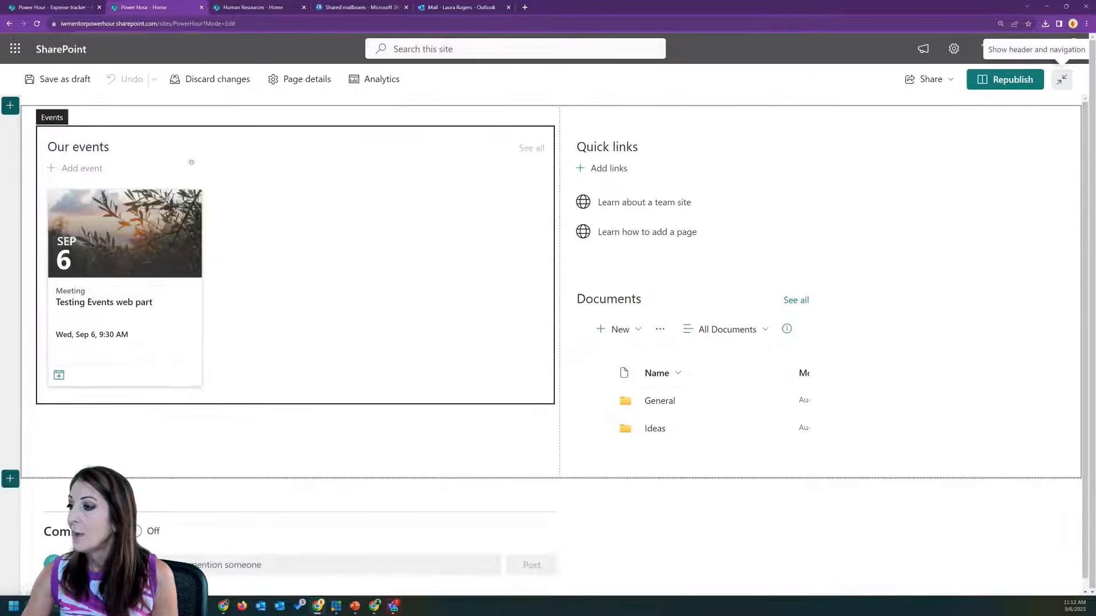
pyautogui.click(295, 115)
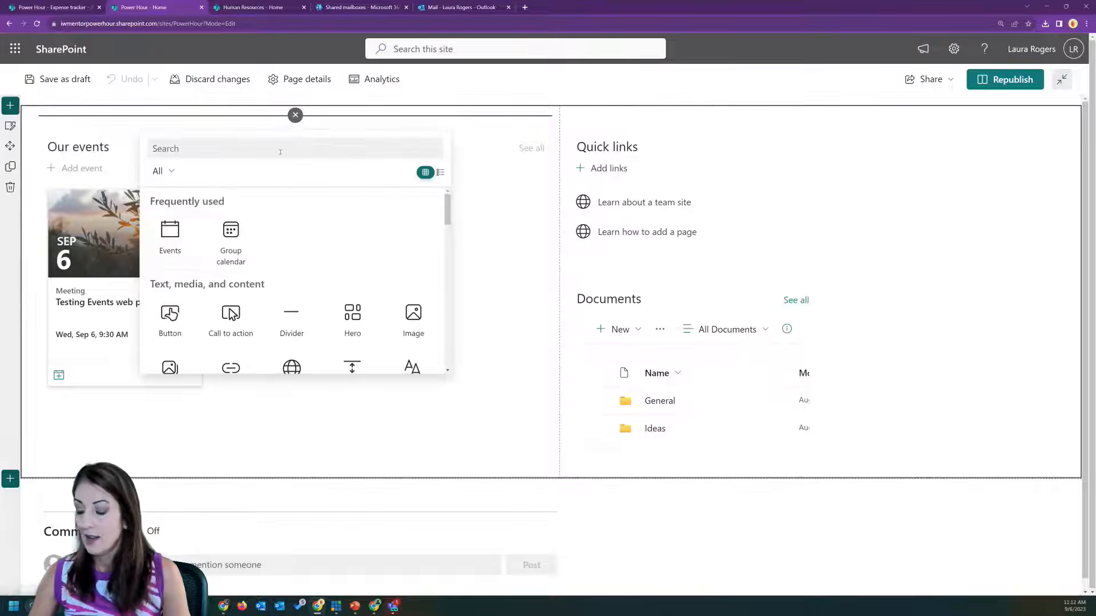
pyautogui.write('list')
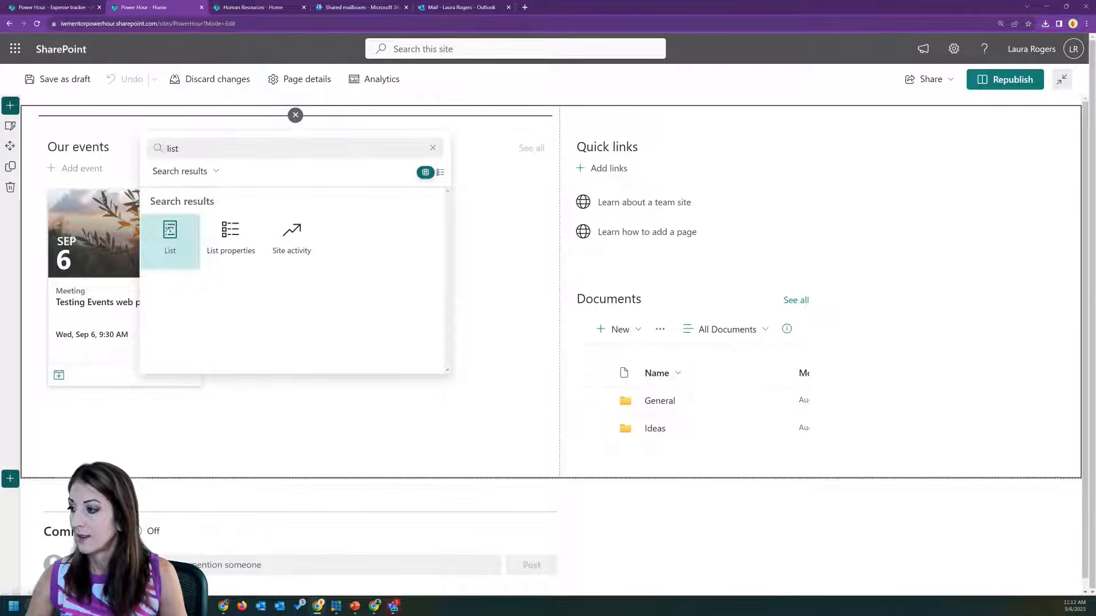
pyautogui.click(170, 239)
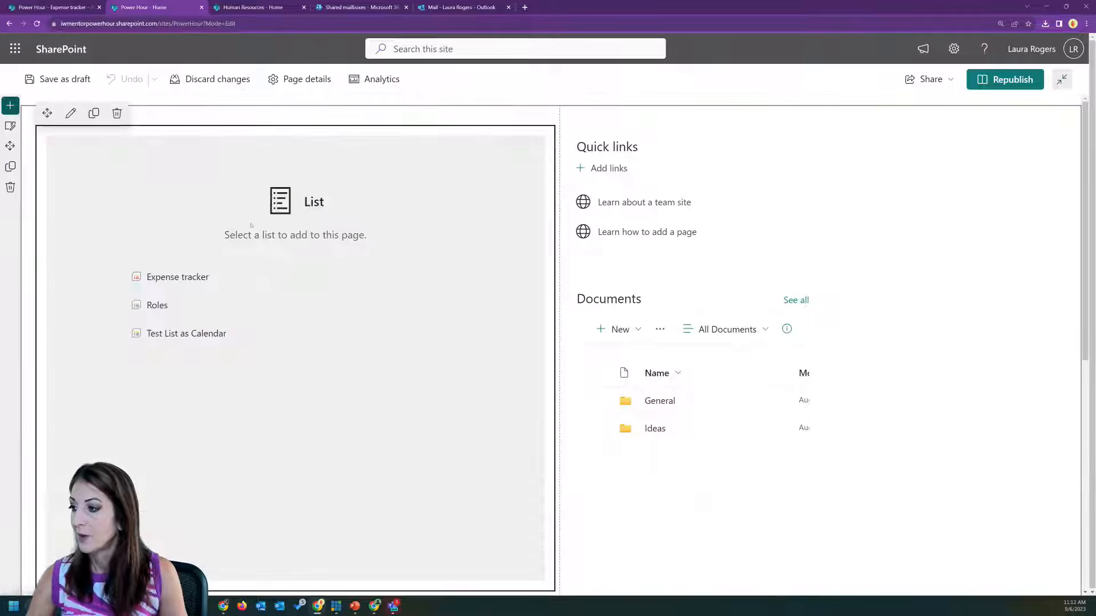
pyautogui.click(152, 335)
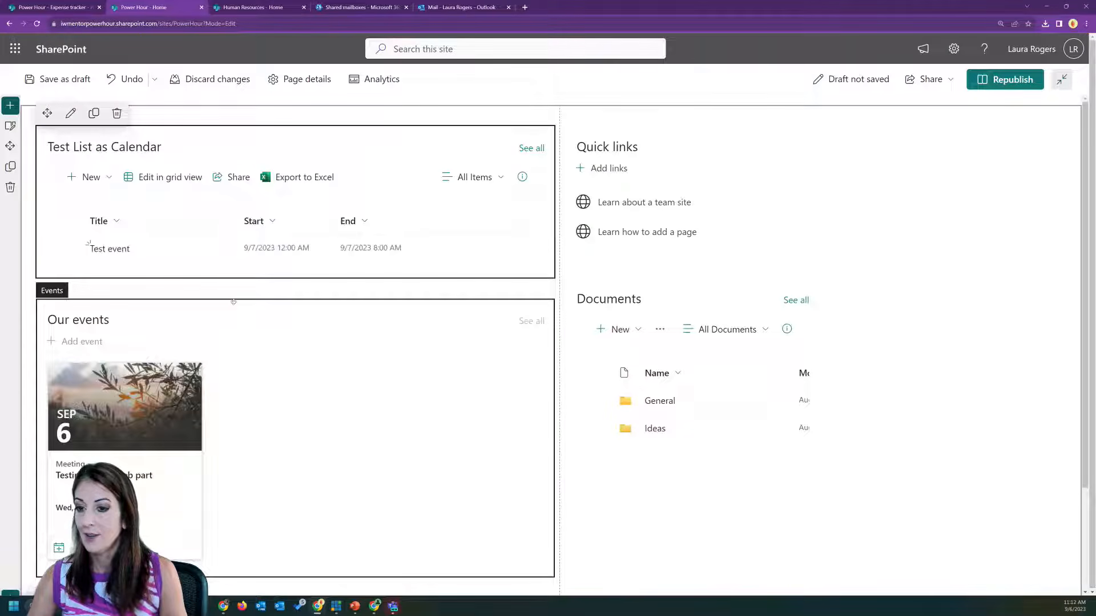
# Set the Test List as Calendar web part's view to Calendar view and republish the page.
pyautogui.click(477, 180)
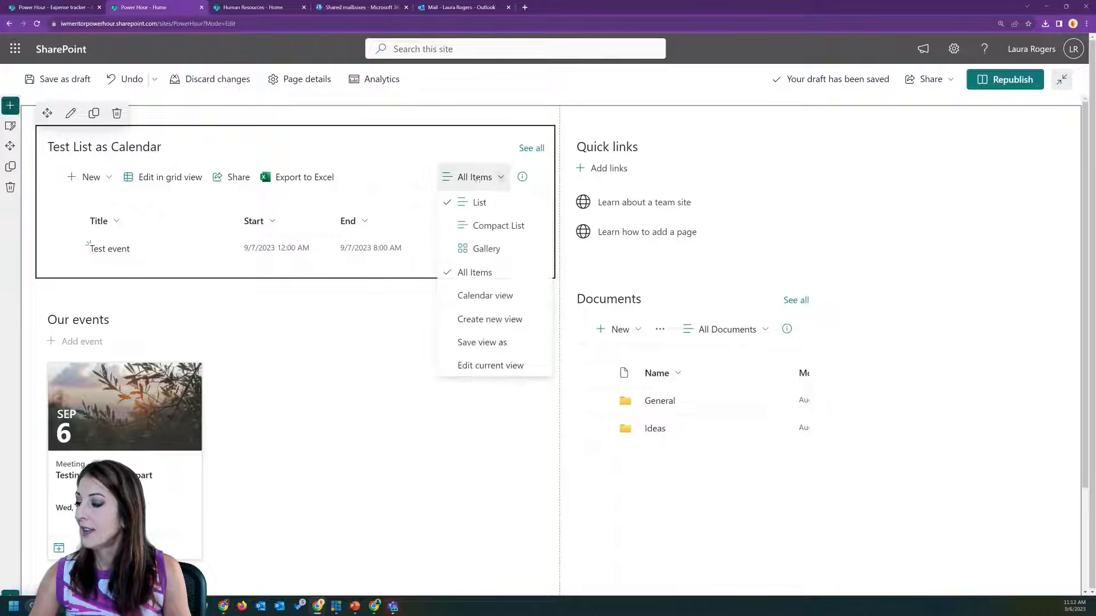
pyautogui.click(66, 115)
pyautogui.click(944, 173)
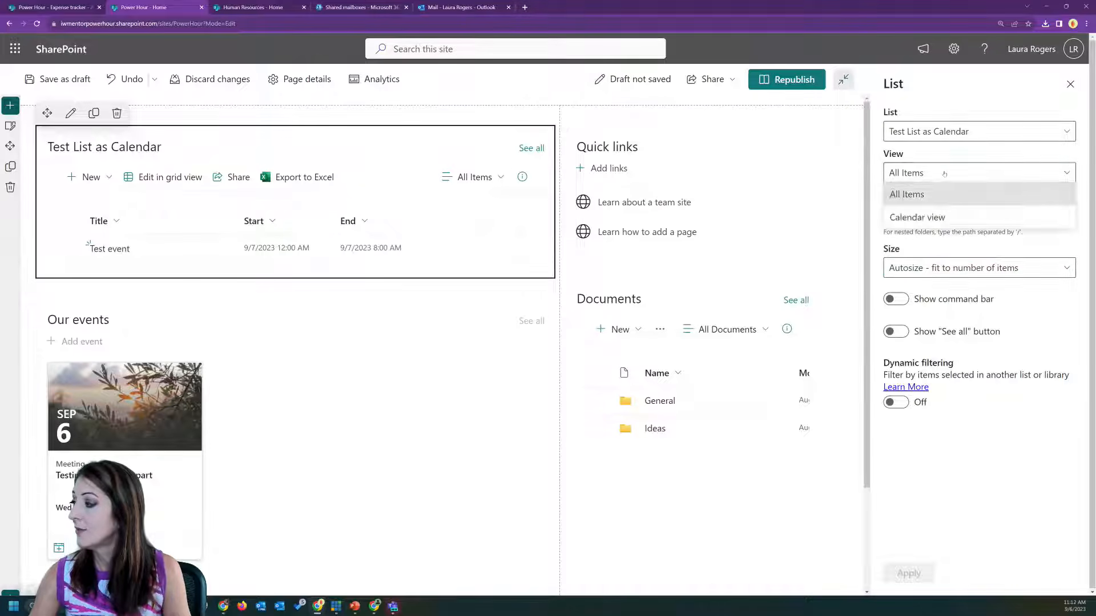
pyautogui.click(1007, 213)
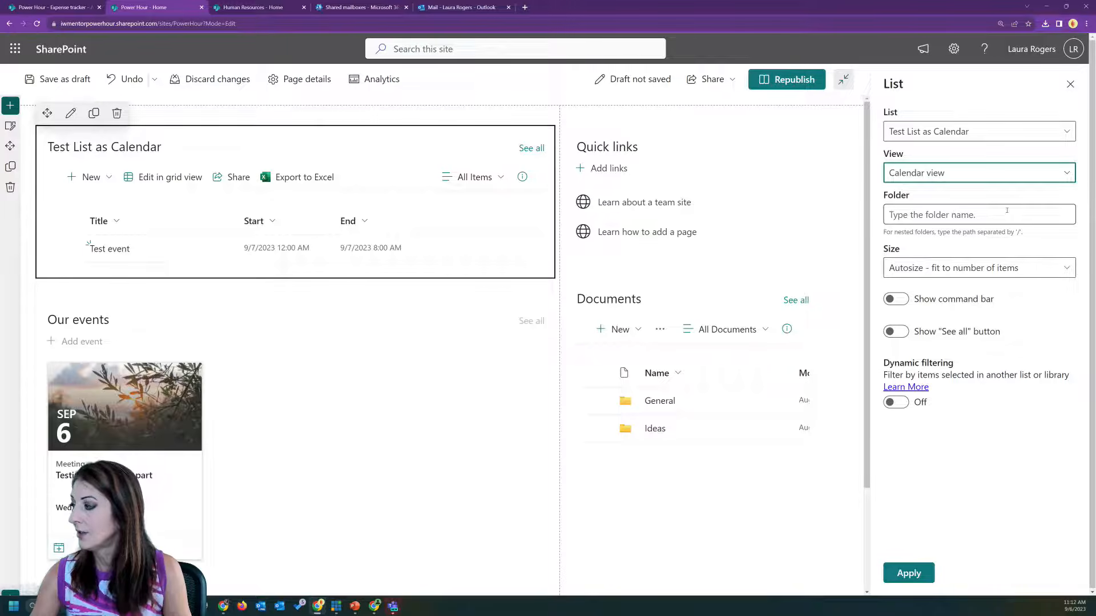
pyautogui.click(908, 573)
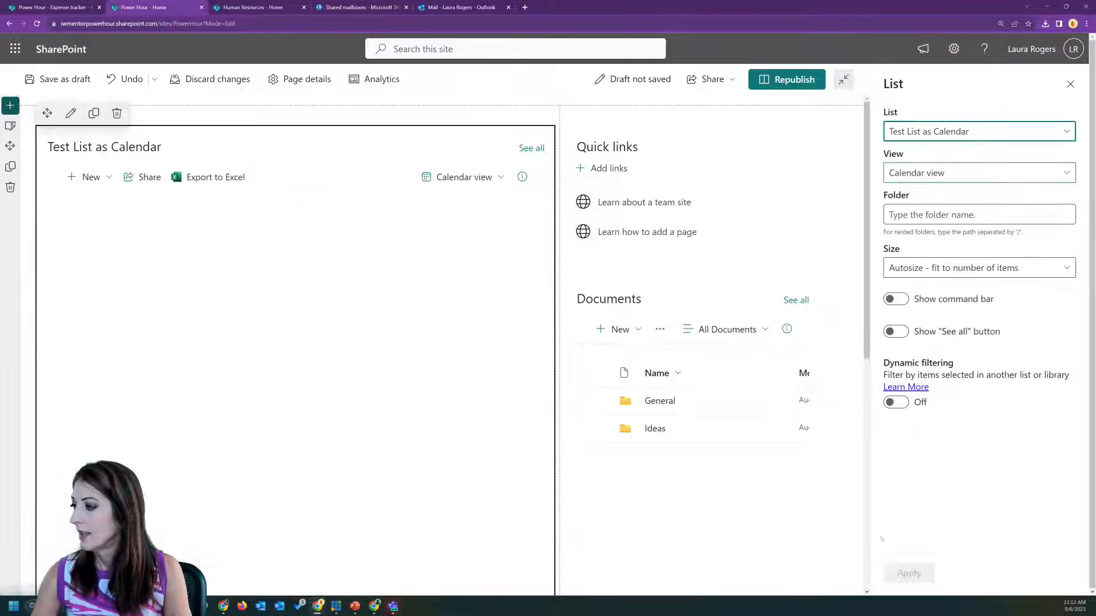
pyautogui.click(1070, 84)
pyautogui.click(1006, 80)
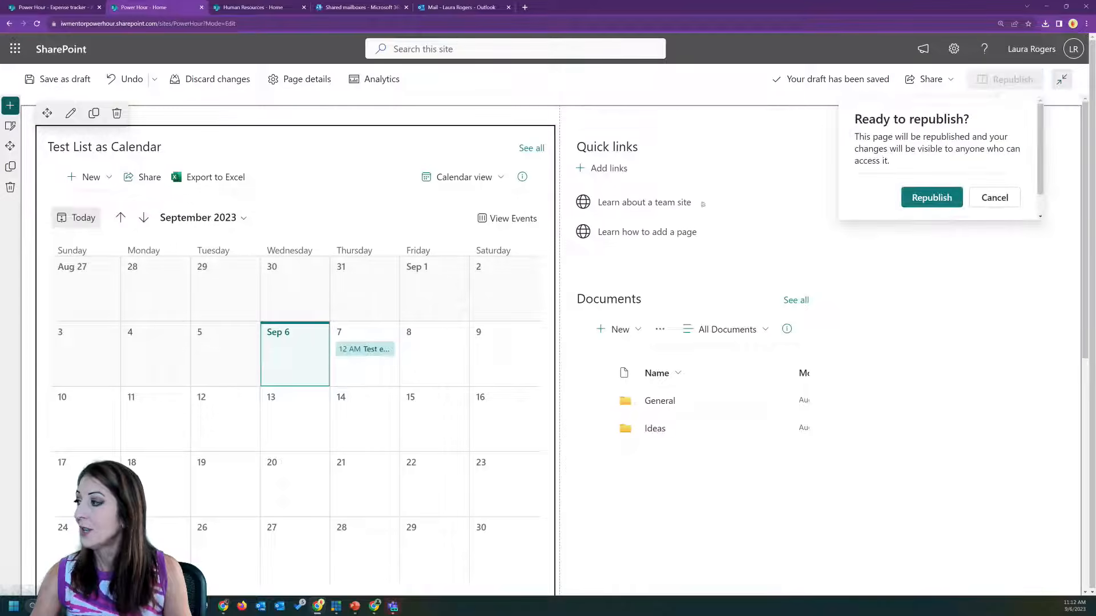
pyautogui.click(932, 198)
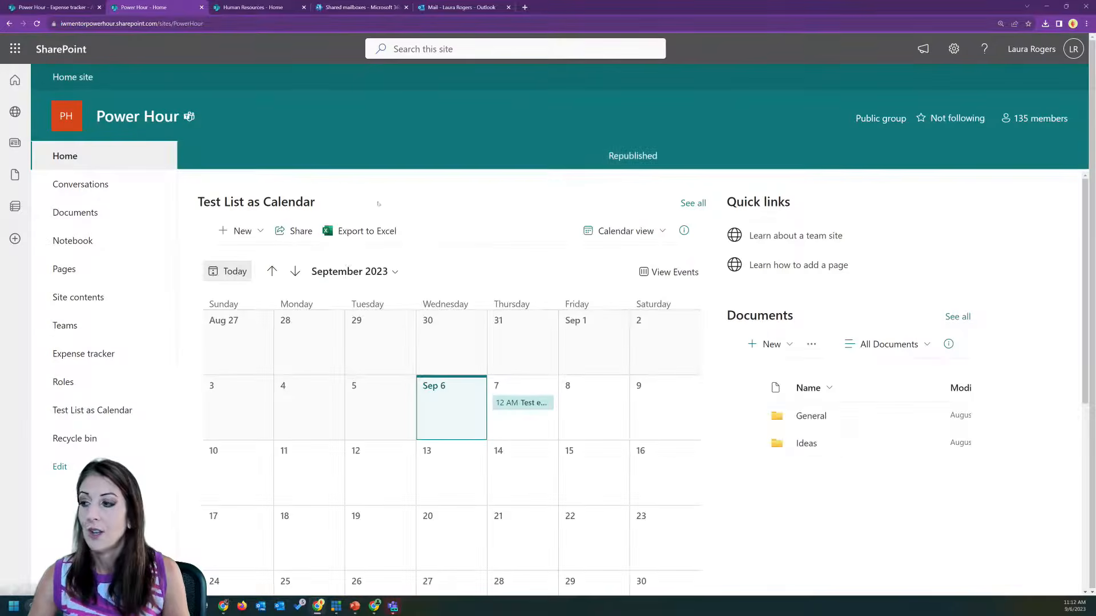
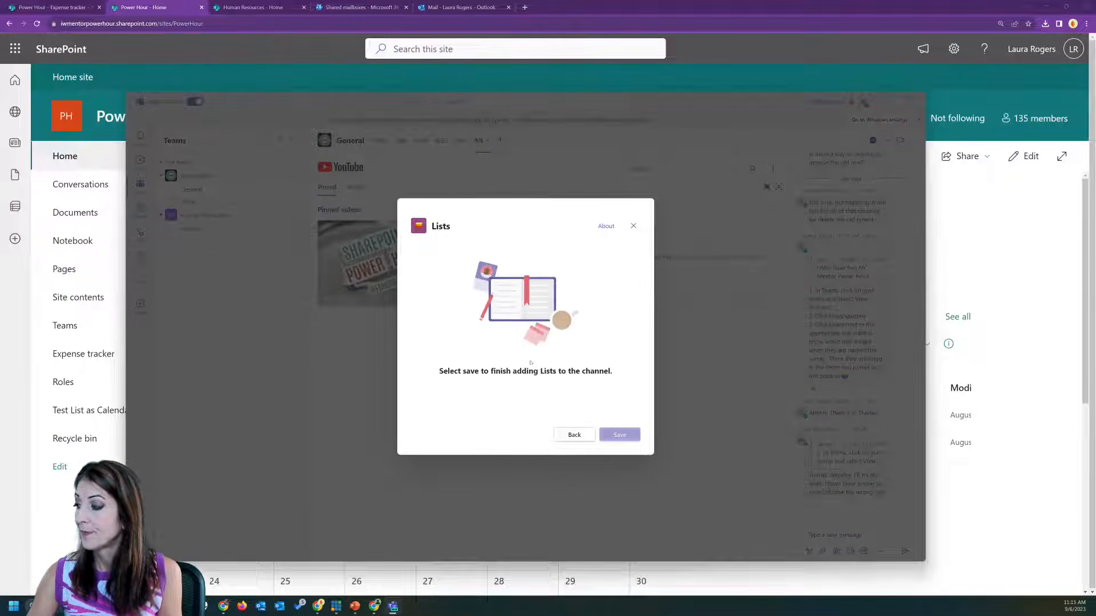
# In Teams, save the Lists tab in the General channel, link it to the existing Test List as Calendar, and select Calendar view.
pyautogui.click(622, 434)
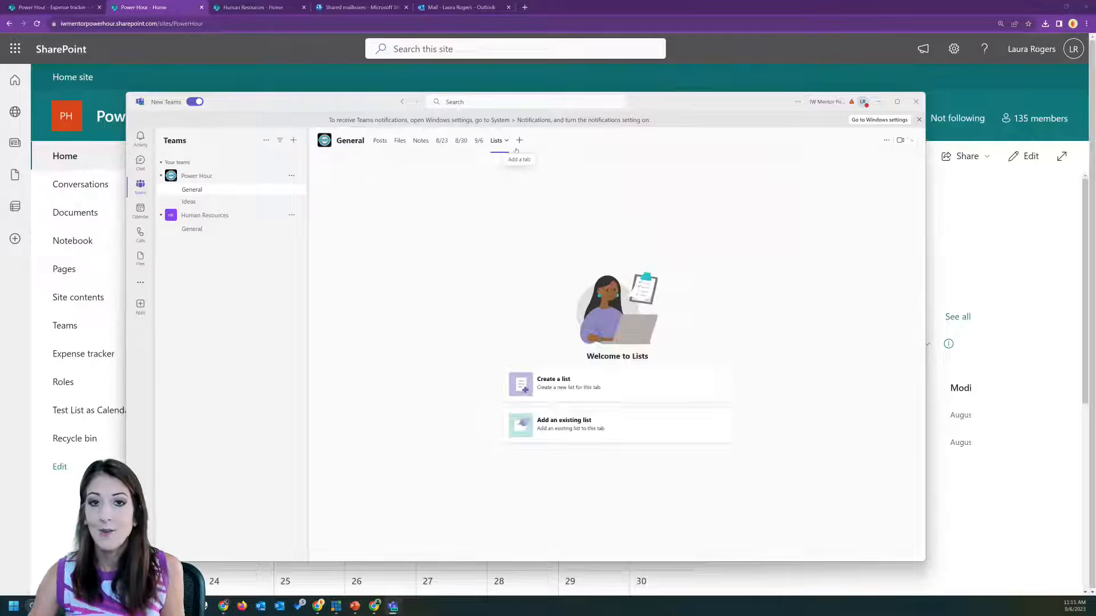
pyautogui.click(572, 427)
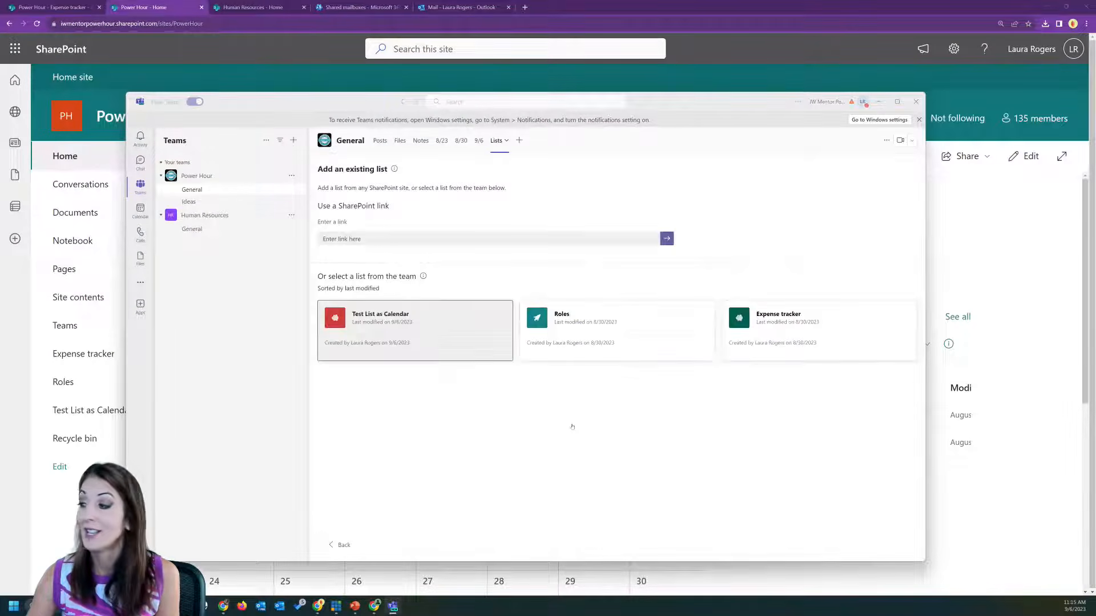
pyautogui.click(384, 318)
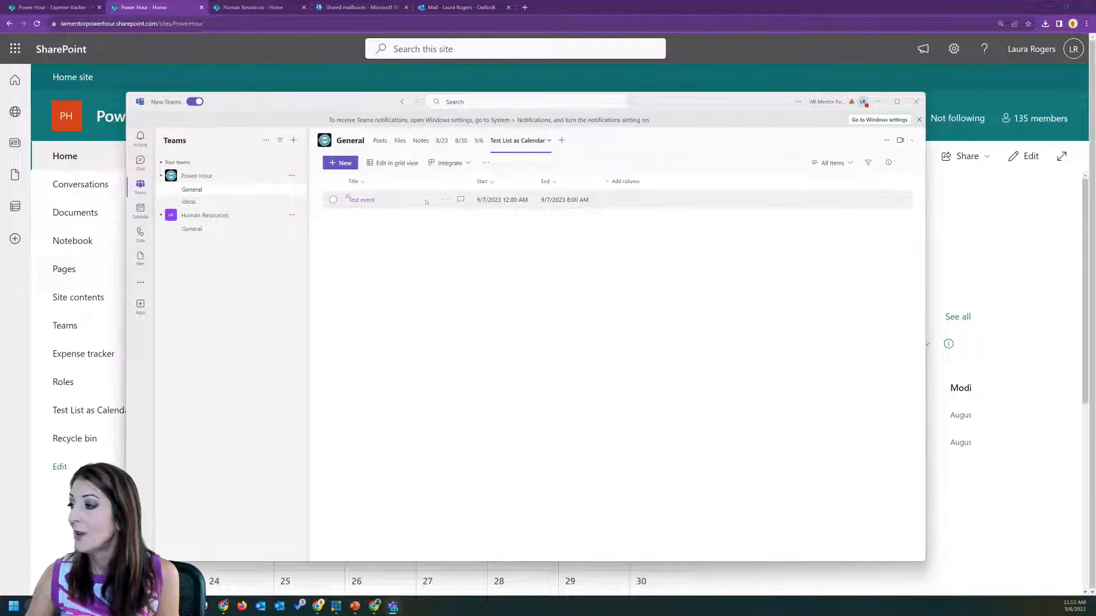
pyautogui.click(833, 163)
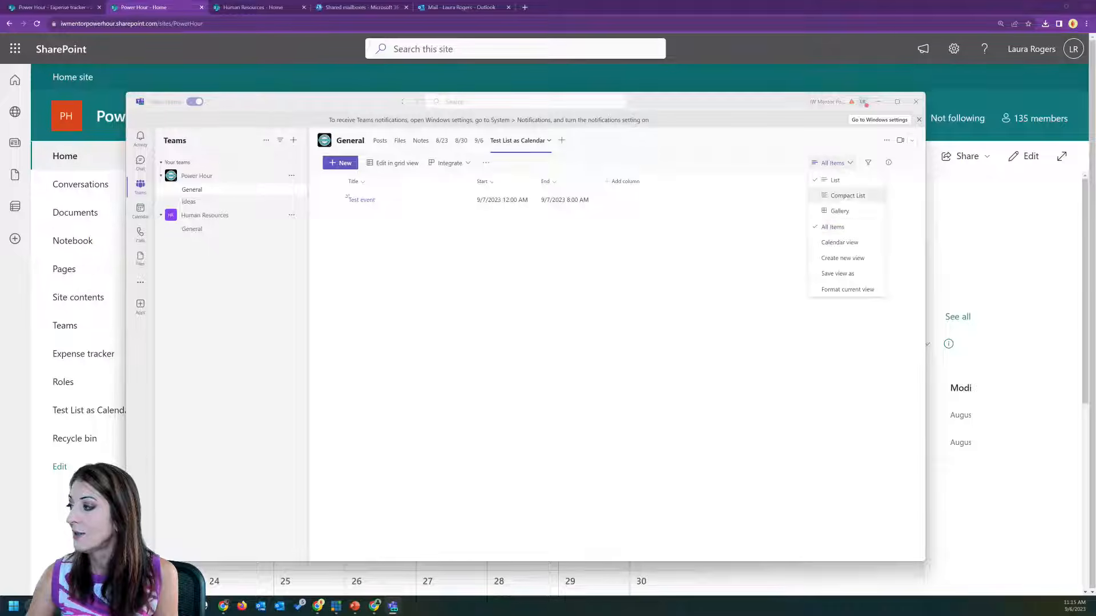
pyautogui.click(839, 242)
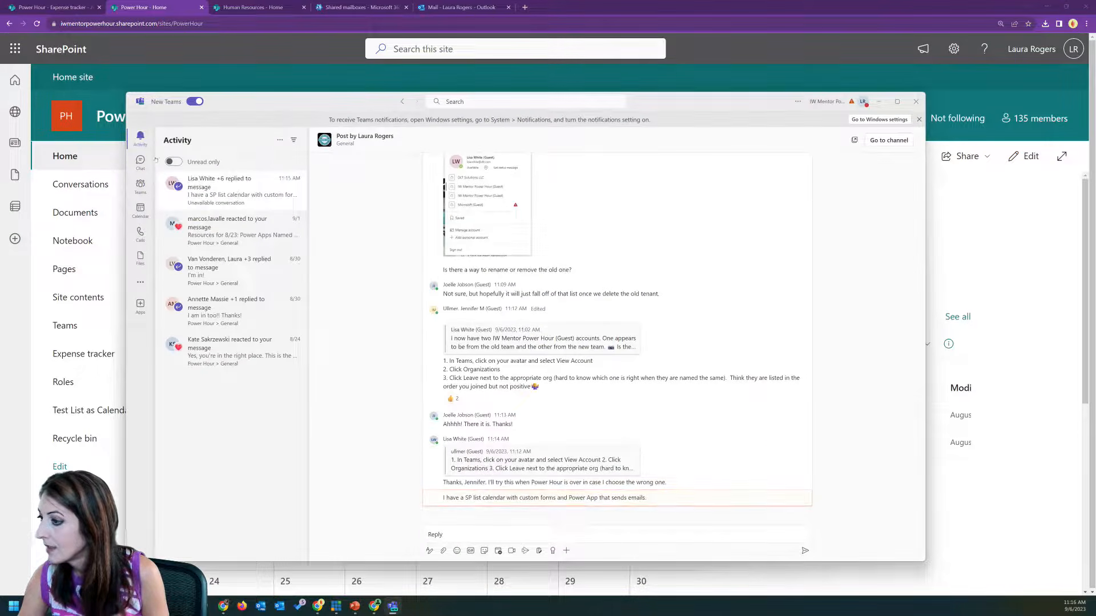
# Return to the Power Hour team's General channel and open the 9/6 tab with its conversation.
pyautogui.click(140, 162)
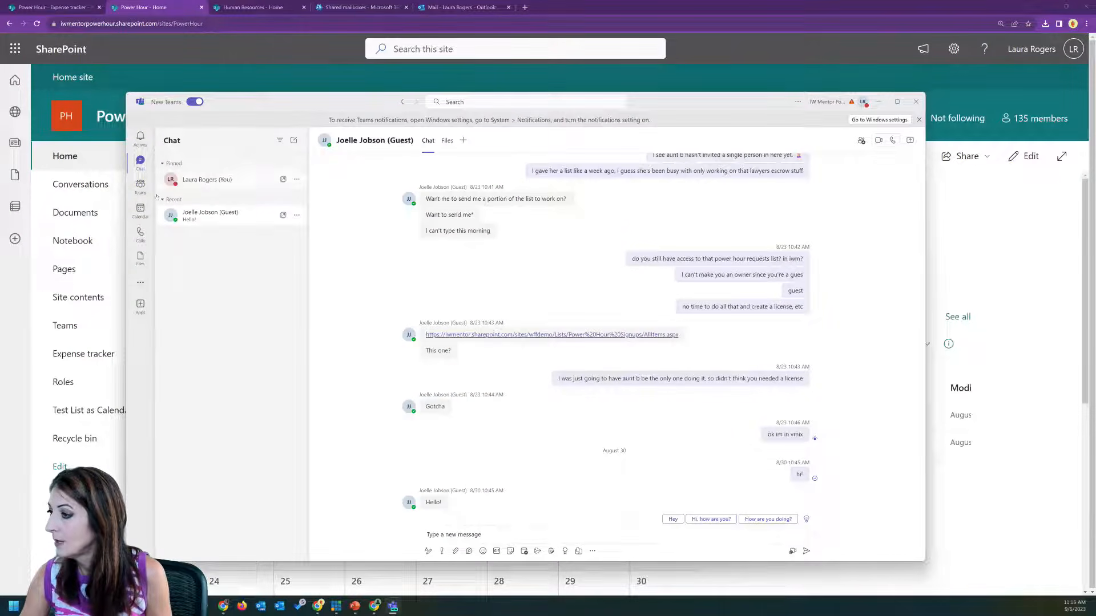
pyautogui.click(140, 186)
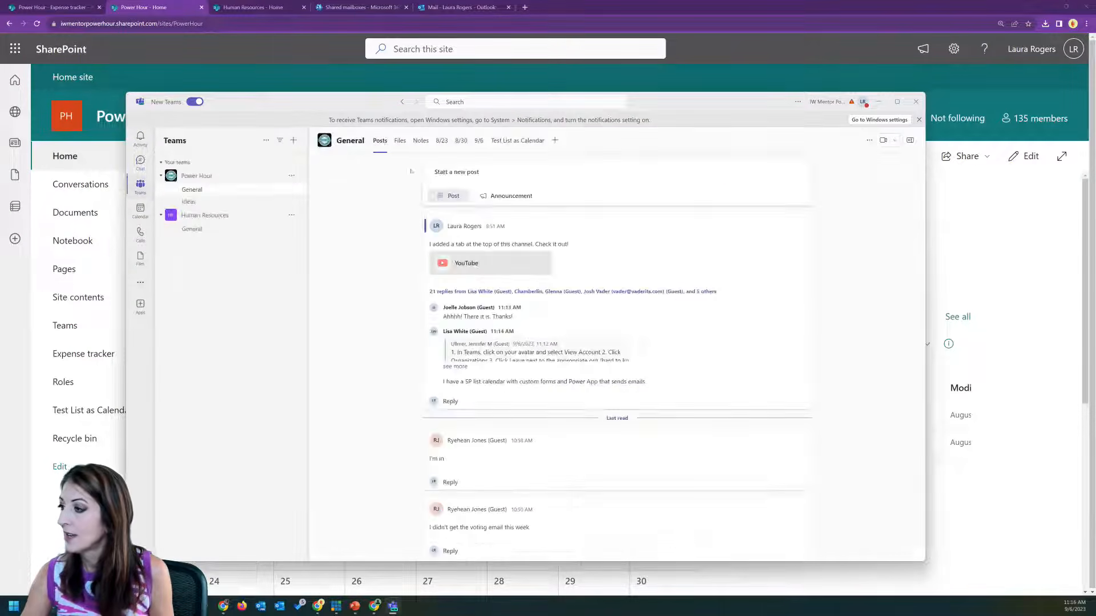
pyautogui.click(479, 140)
pyautogui.click(873, 141)
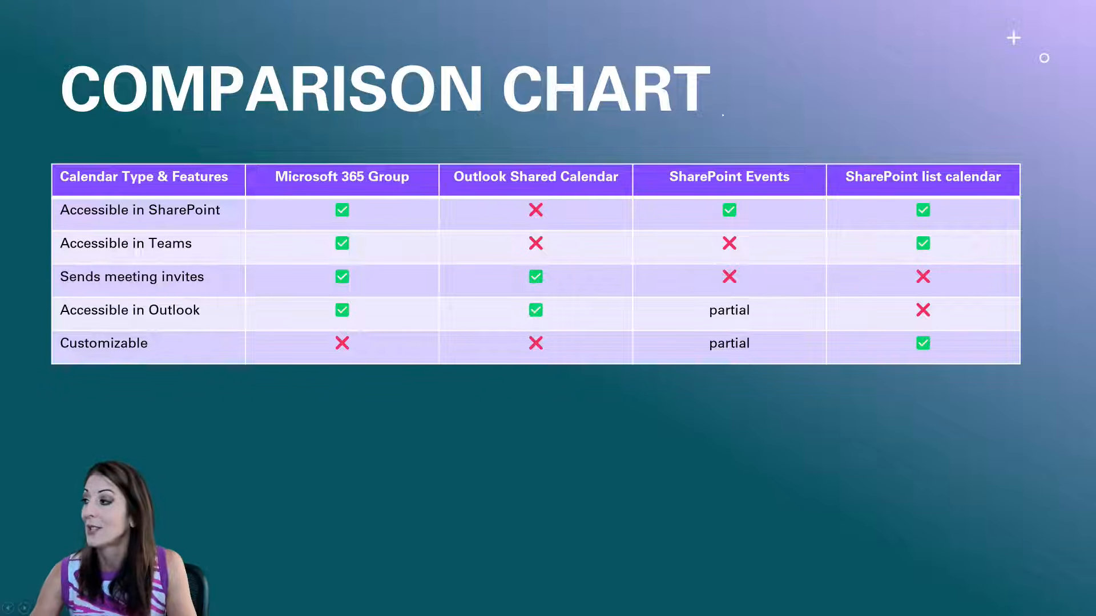
# Switch from the comparison chart slide back to Teams and view the personal calendar.
pyautogui.hotkey('alt', 'Tab')
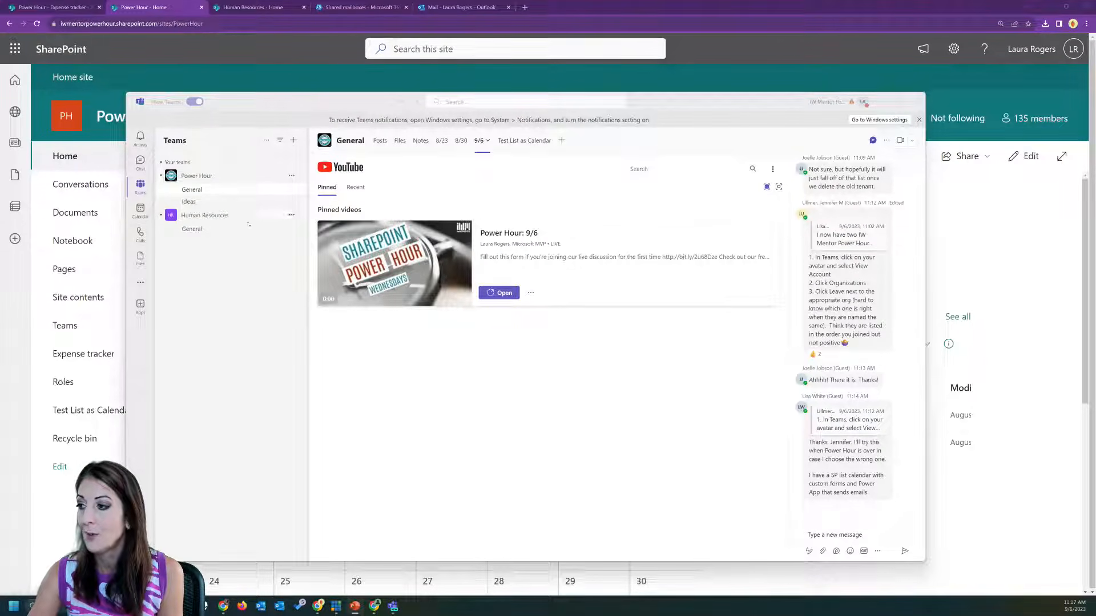
pyautogui.click(141, 210)
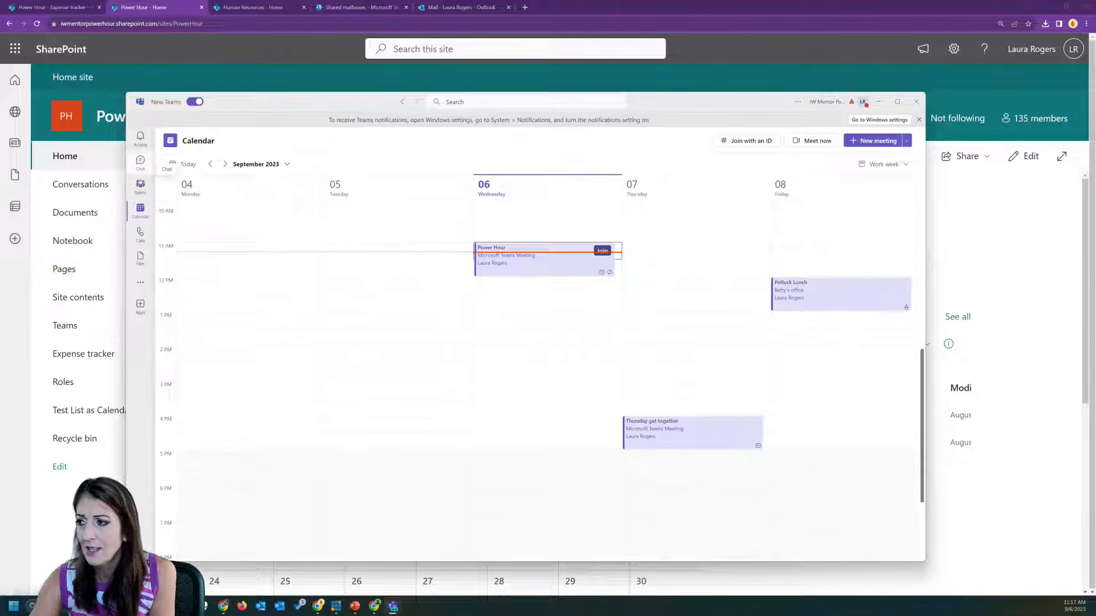
# Add a Channel calendar tab named Channel Calendar to the Power Hour team's General channel and open it.
pyautogui.click(140, 184)
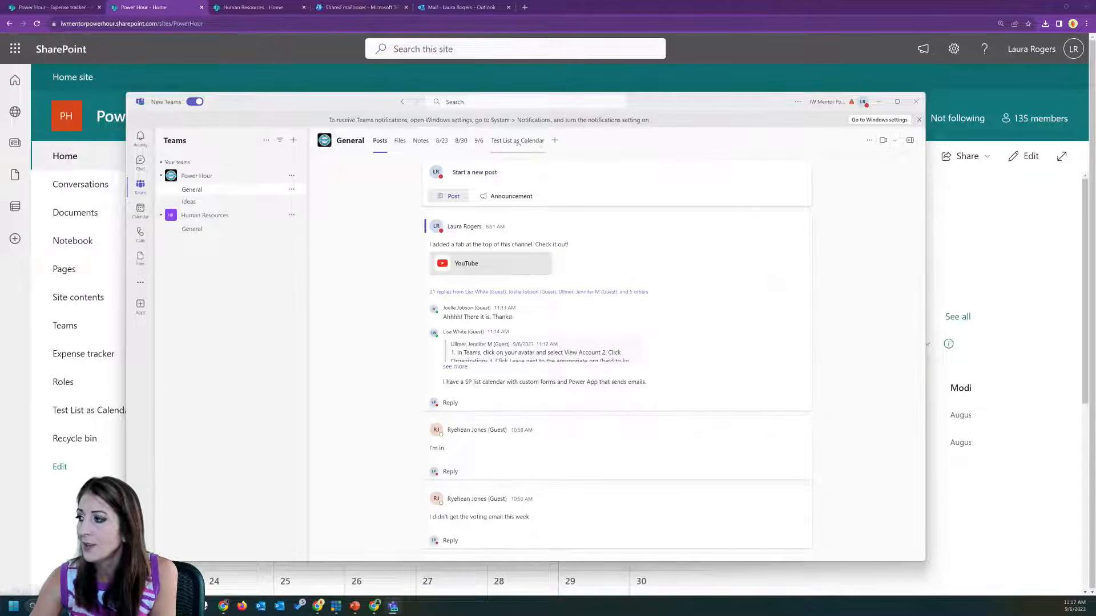
pyautogui.click(555, 141)
pyautogui.write('calendar')
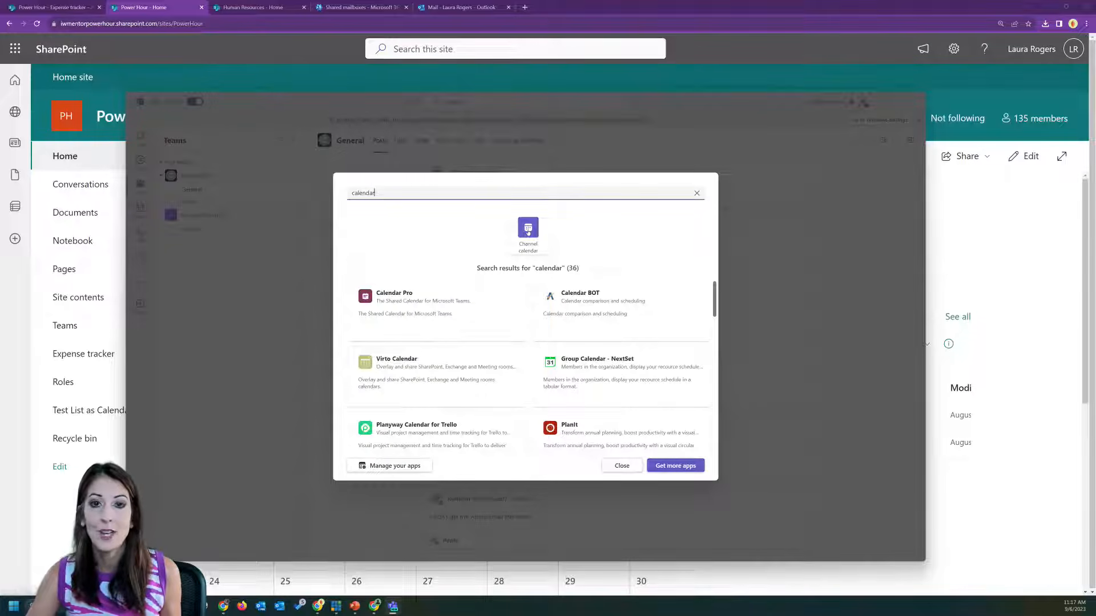
pyautogui.click(528, 231)
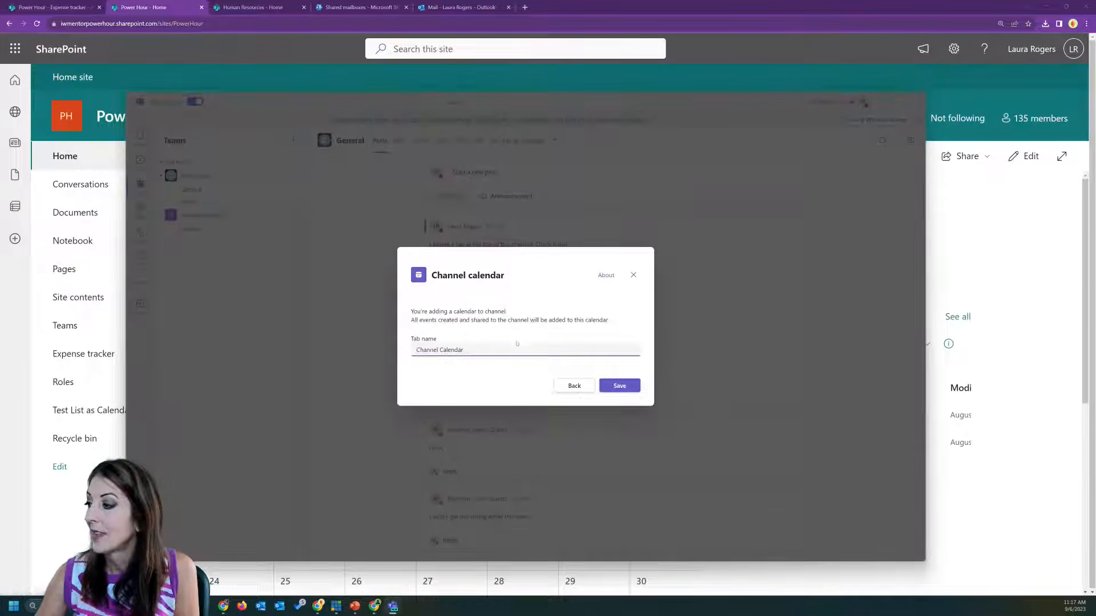
pyautogui.click(612, 387)
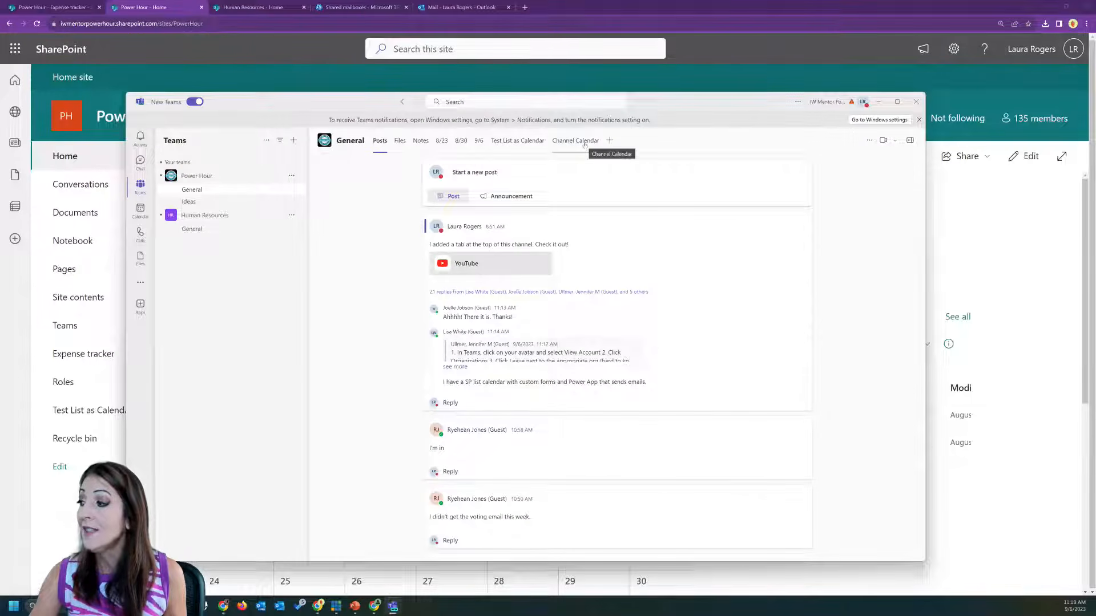
pyautogui.click(585, 142)
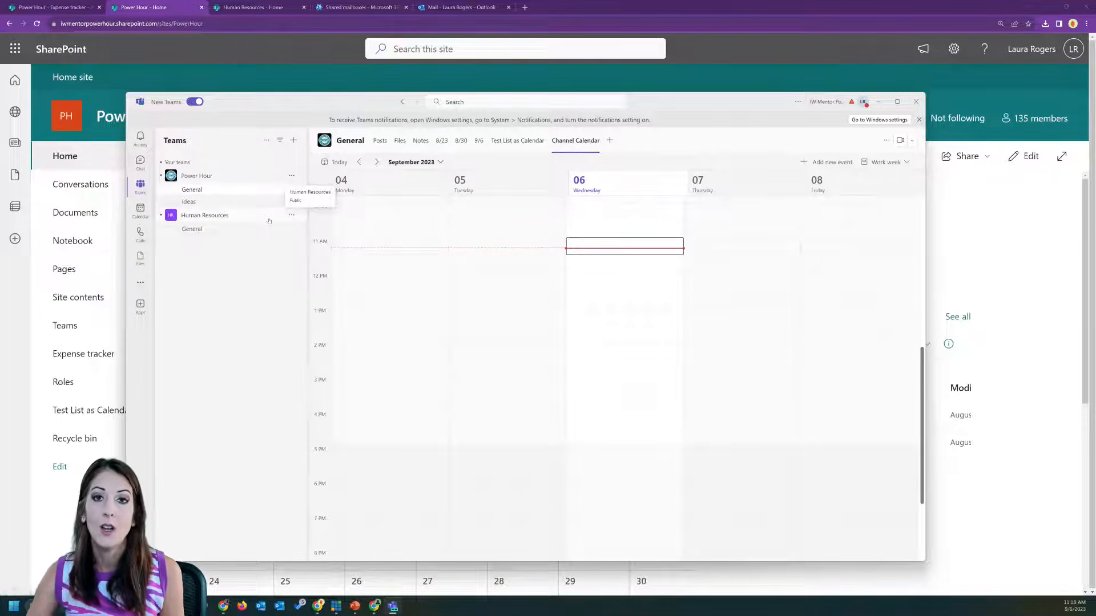
# Create a new event in the channel calendar titled "Test in Power Hour Group" with the details text "Test here".
pyautogui.click(826, 165)
pyautogui.write('Test')
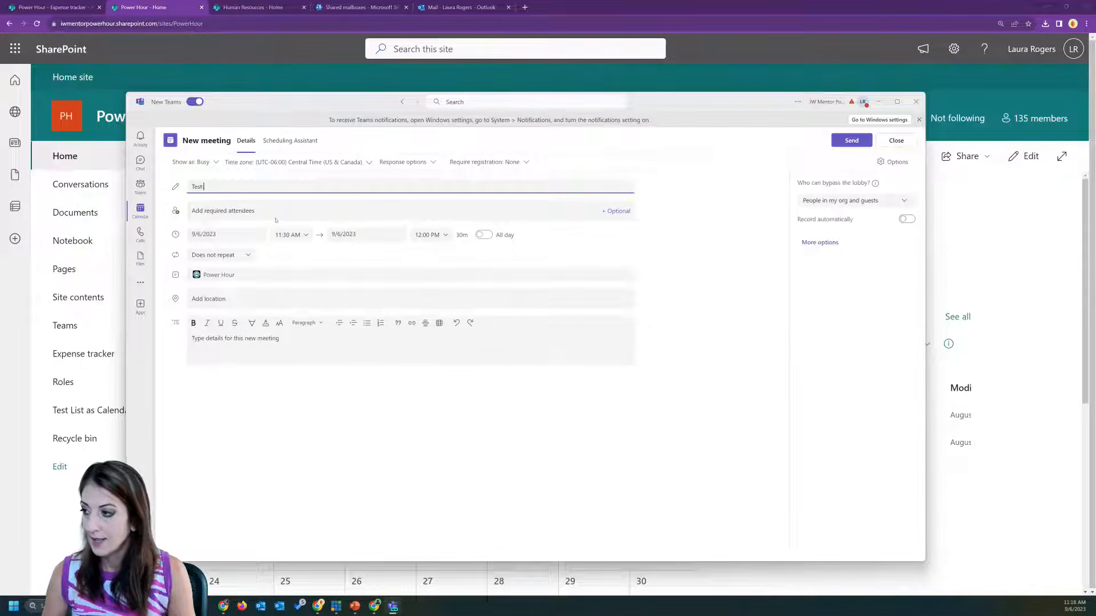
pyautogui.write(' in Power')
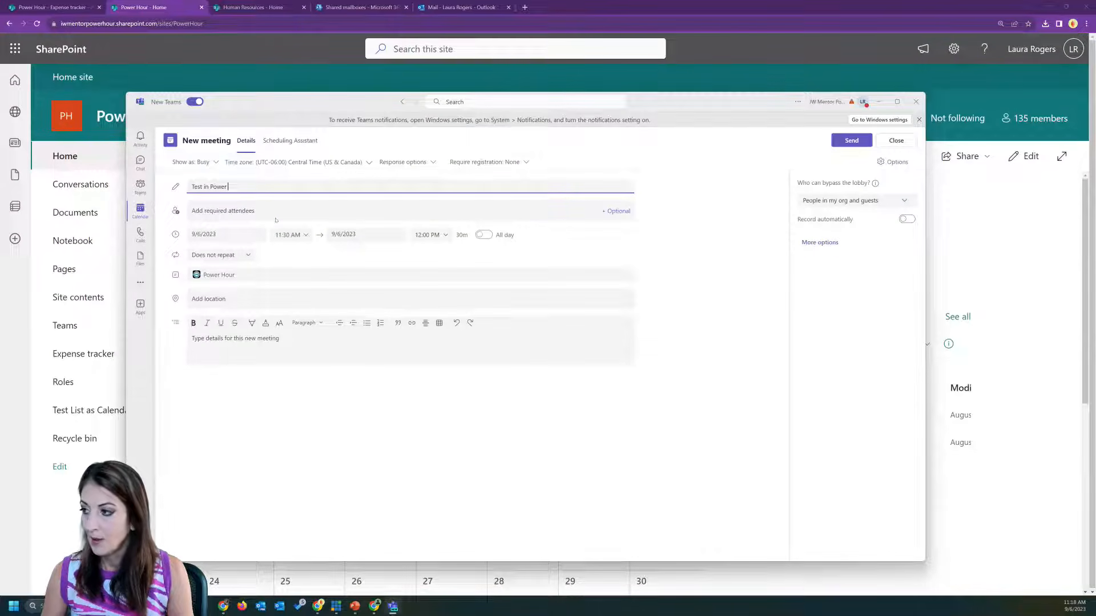
pyautogui.write(' Hour Gruup')
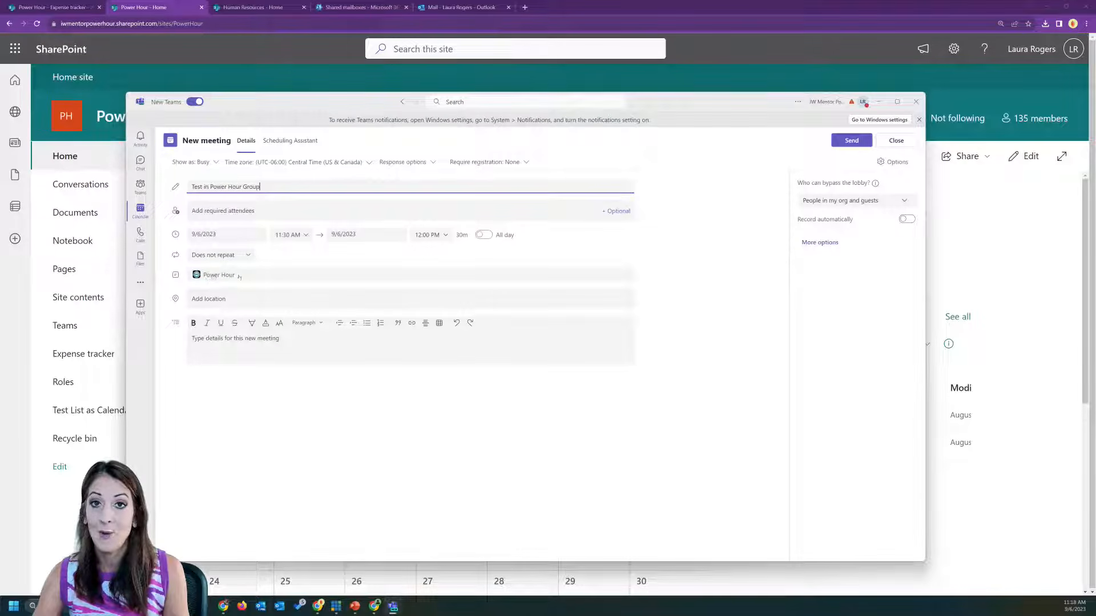
pyautogui.click(252, 339)
pyautogui.write('Test here')
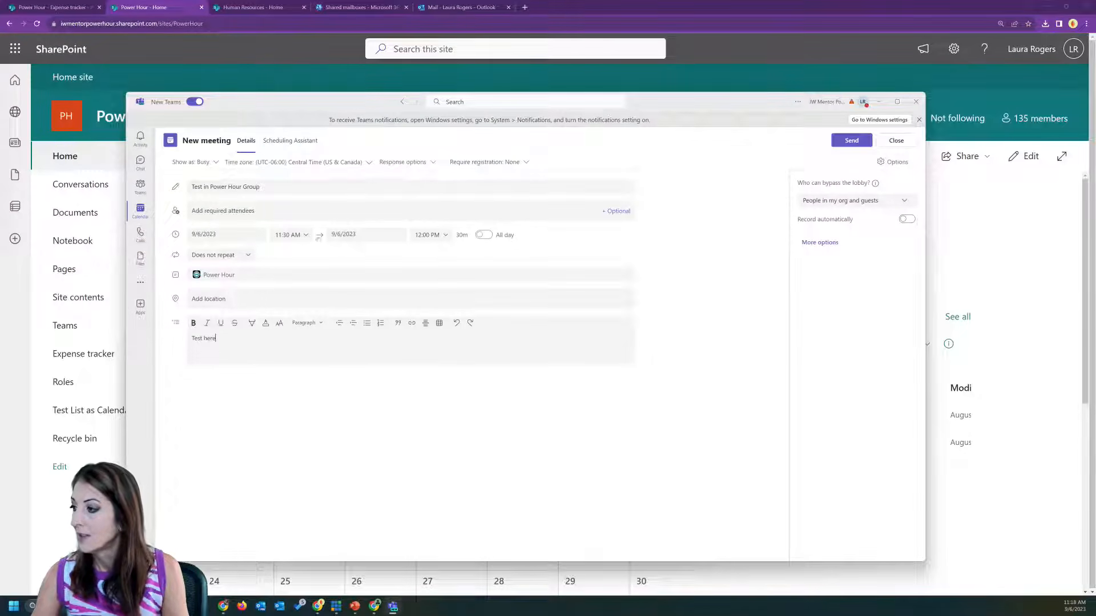
# Set the meeting to run from 1:00 PM to 2:00 PM on 9/6/2023.
pyautogui.click(305, 235)
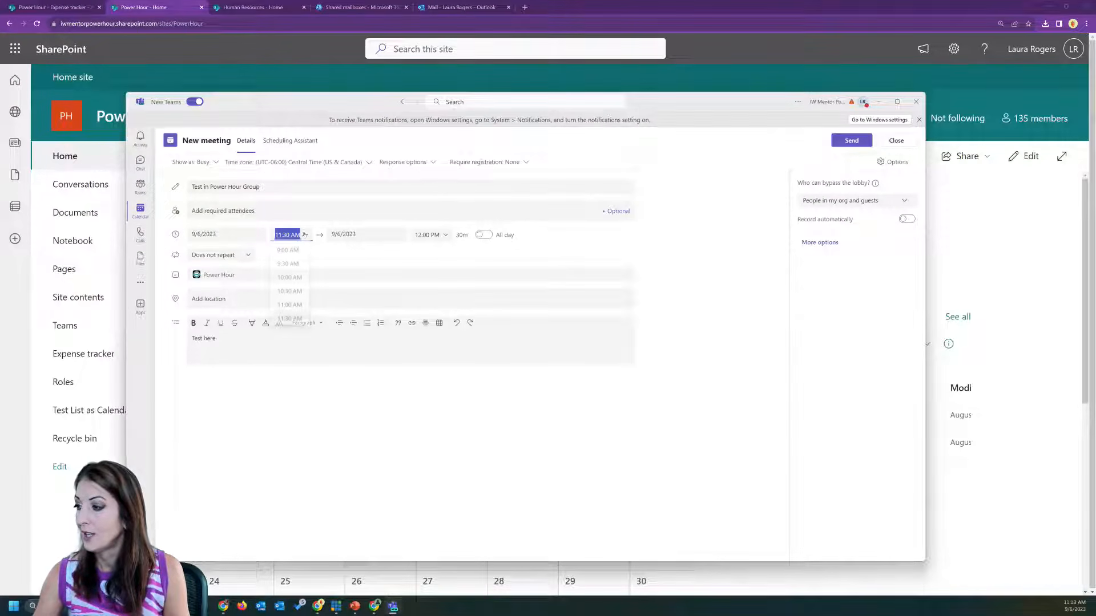
pyautogui.scroll(-1, 291, 308)
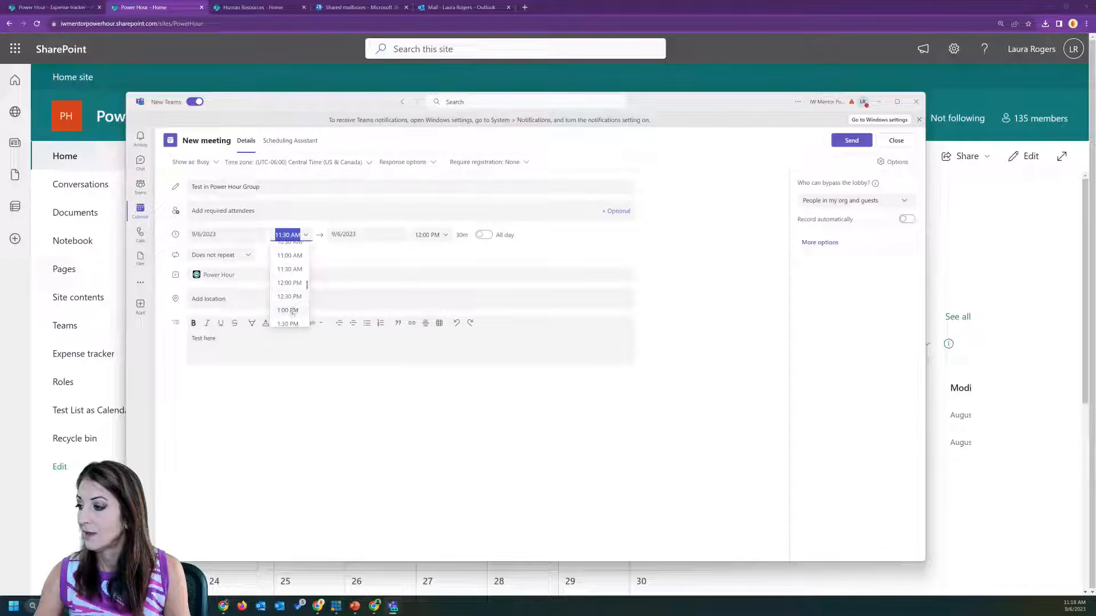
pyautogui.click(289, 310)
pyautogui.click(447, 235)
pyautogui.click(443, 279)
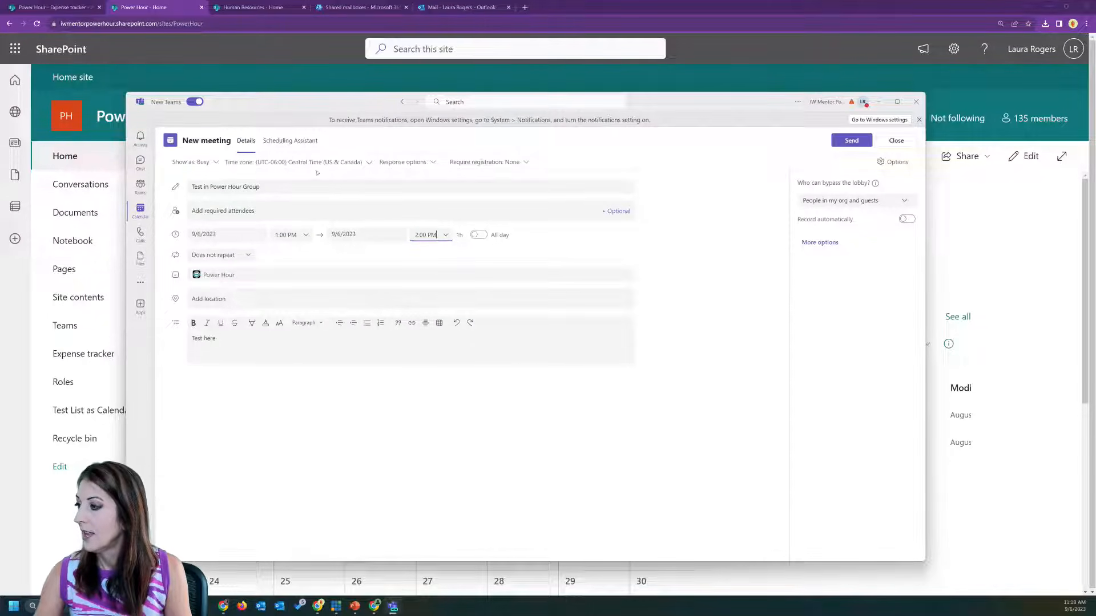
# Add a required attendee, send the channel meeting, and refresh the channel calendar by going one week ahead and back.
pyautogui.click(233, 210)
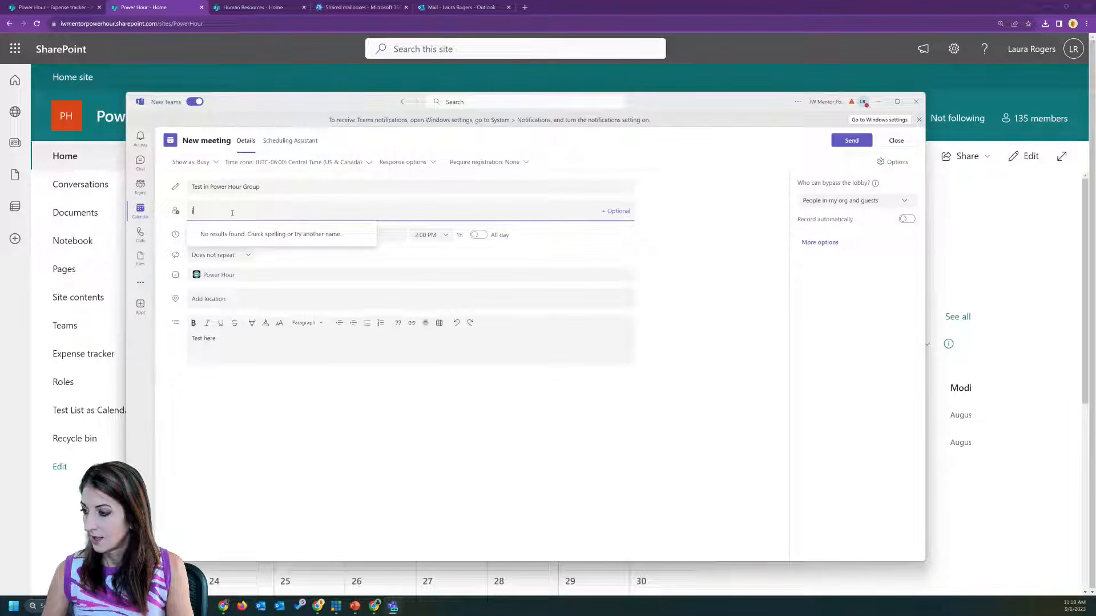
pyautogui.press('BackSpace')
pyautogui.write('b')
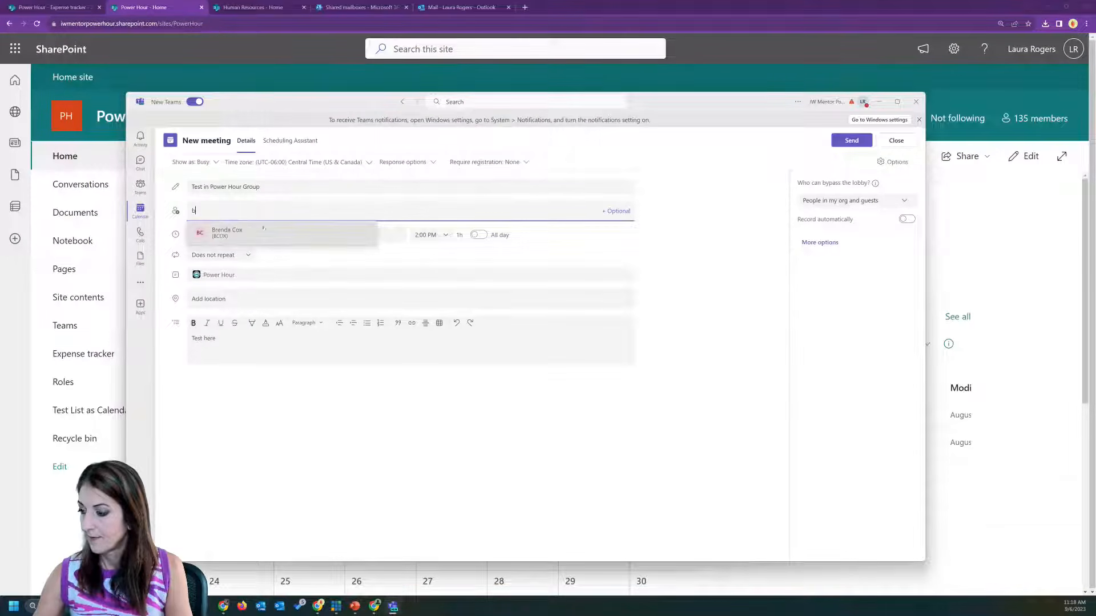
pyautogui.click(229, 235)
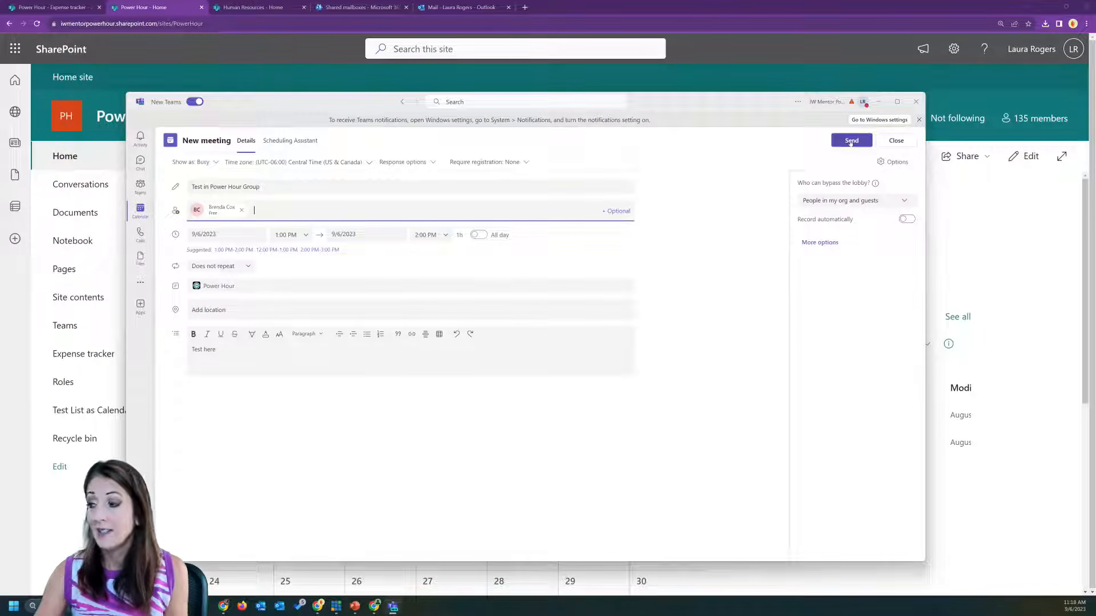
pyautogui.click(850, 141)
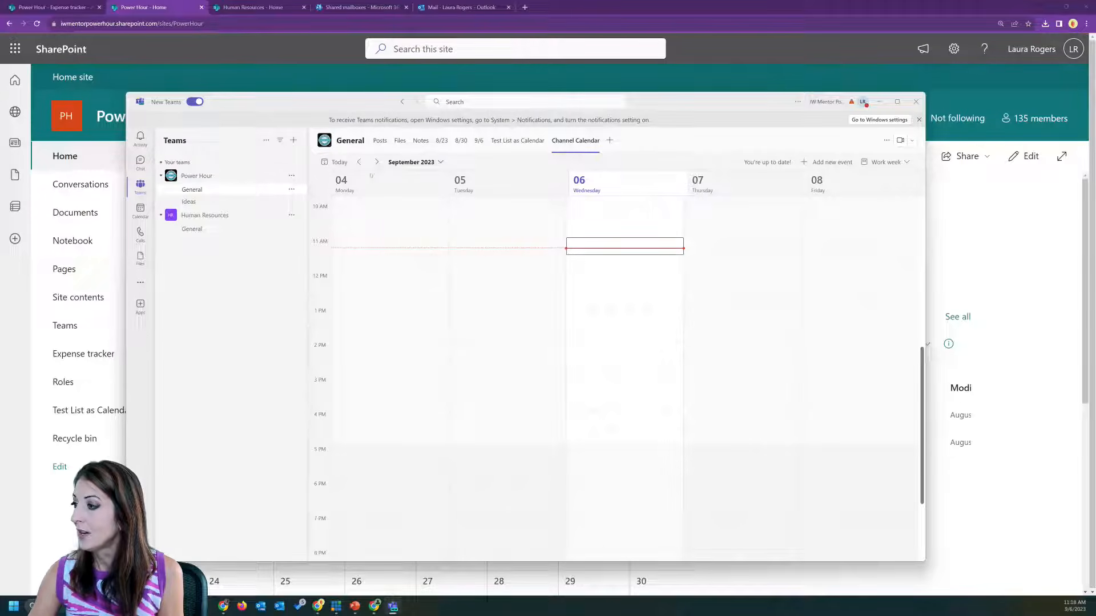
pyautogui.click(377, 163)
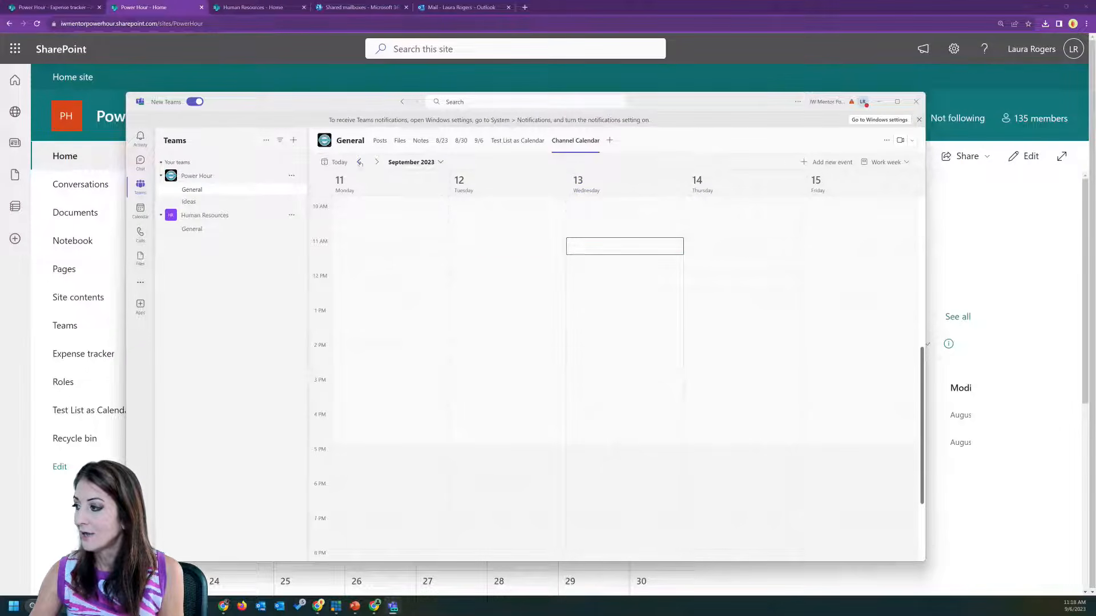
pyautogui.click(360, 162)
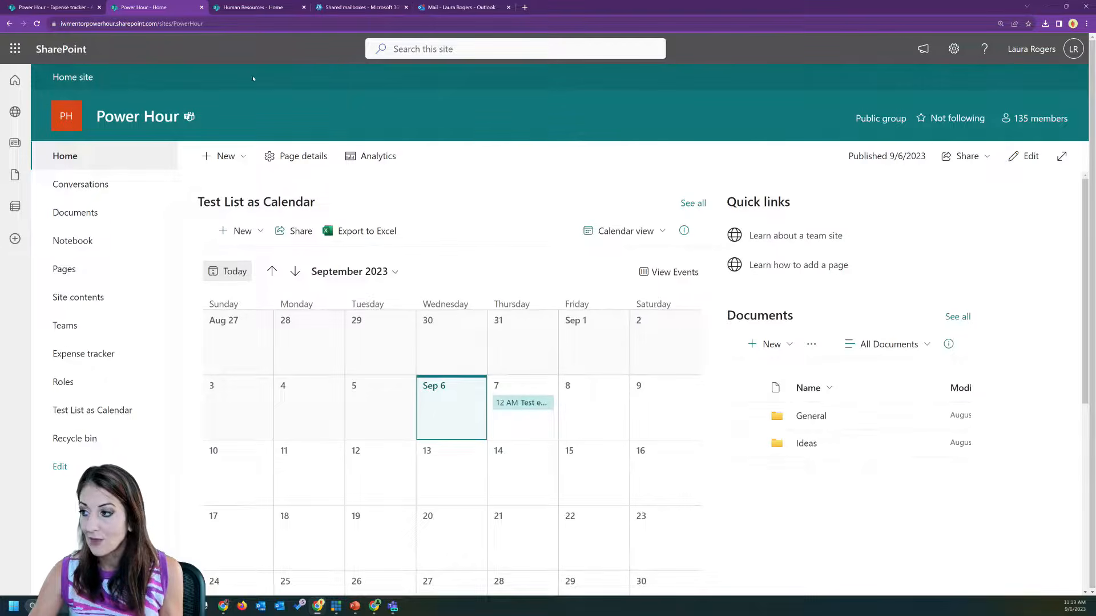
# In SharePoint, edit the Power Hour home page and delete the Quick links and Documents web parts.
pyautogui.click(1022, 157)
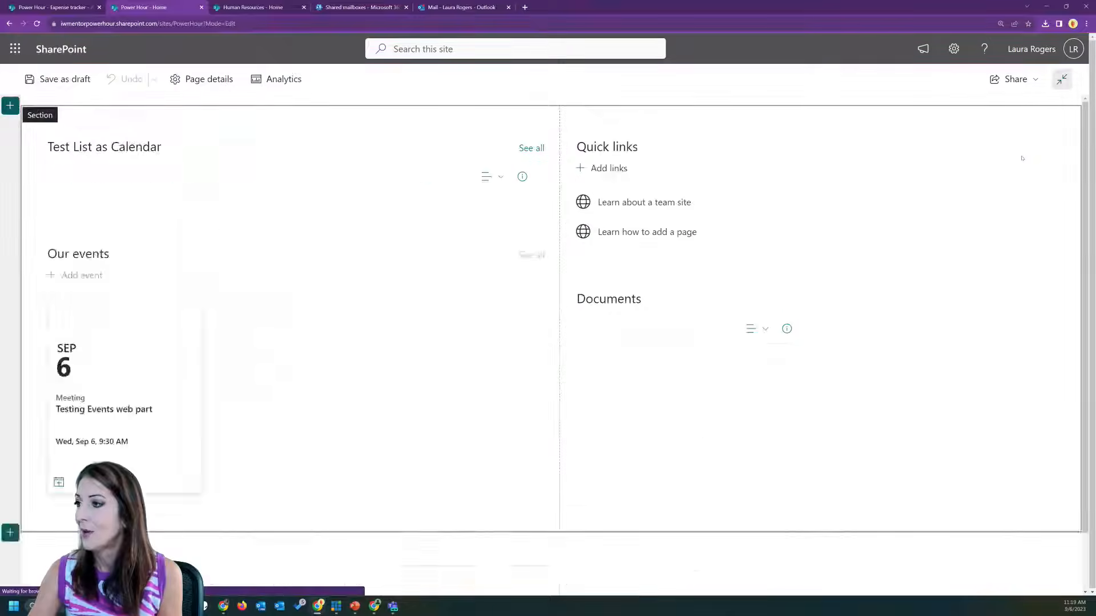
pyautogui.click(632, 132)
pyautogui.click(645, 113)
pyautogui.click(613, 140)
pyautogui.click(646, 112)
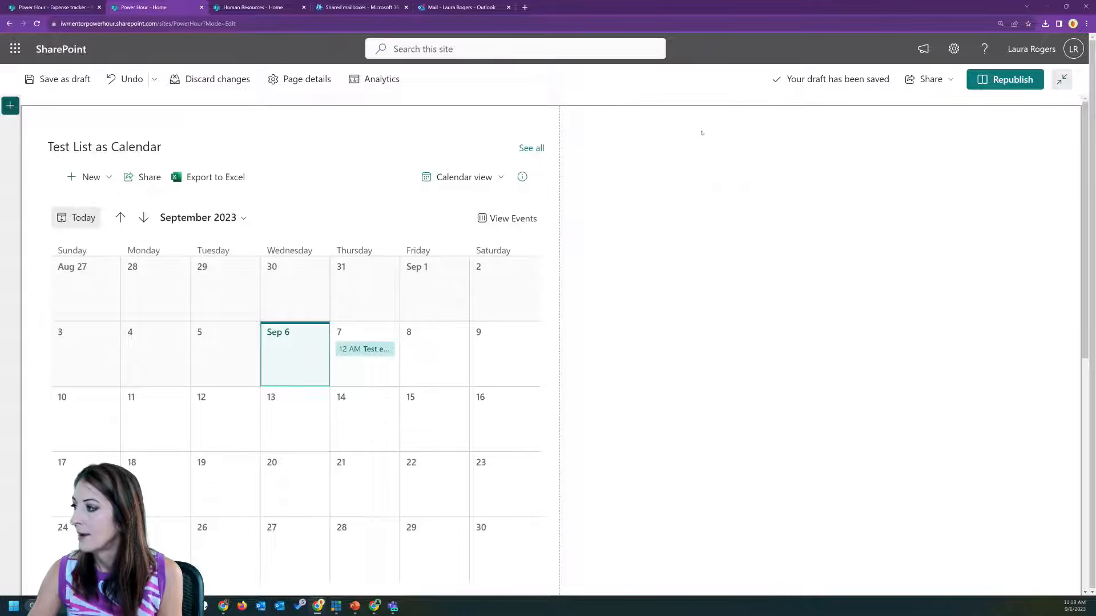
# Add a Group calendar web part to the emptied column beside the list calendar and republish the page.
pyautogui.click(692, 115)
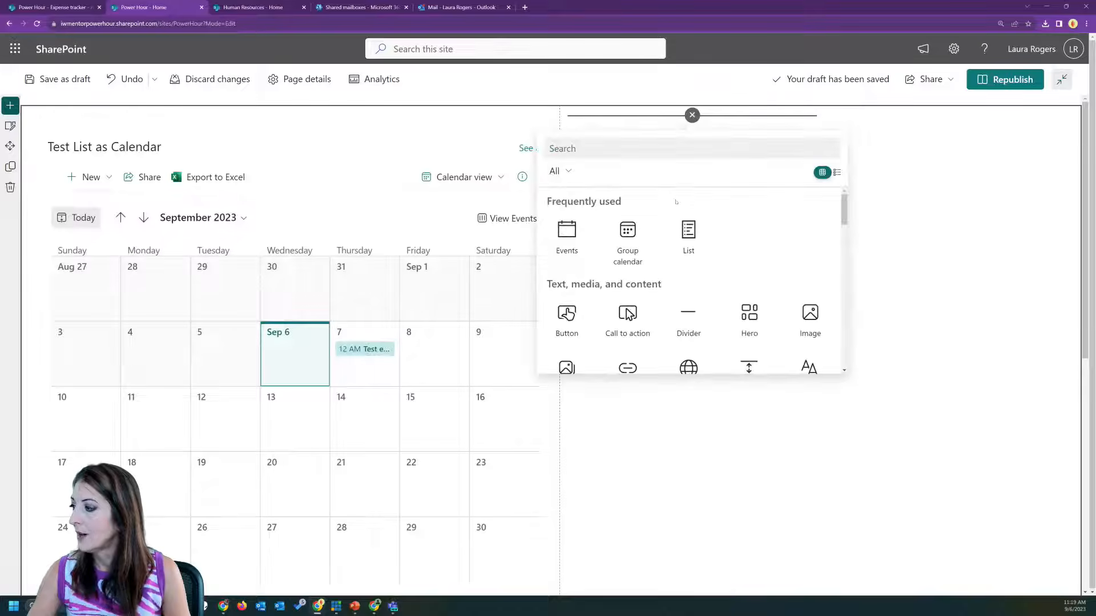
pyautogui.click(627, 235)
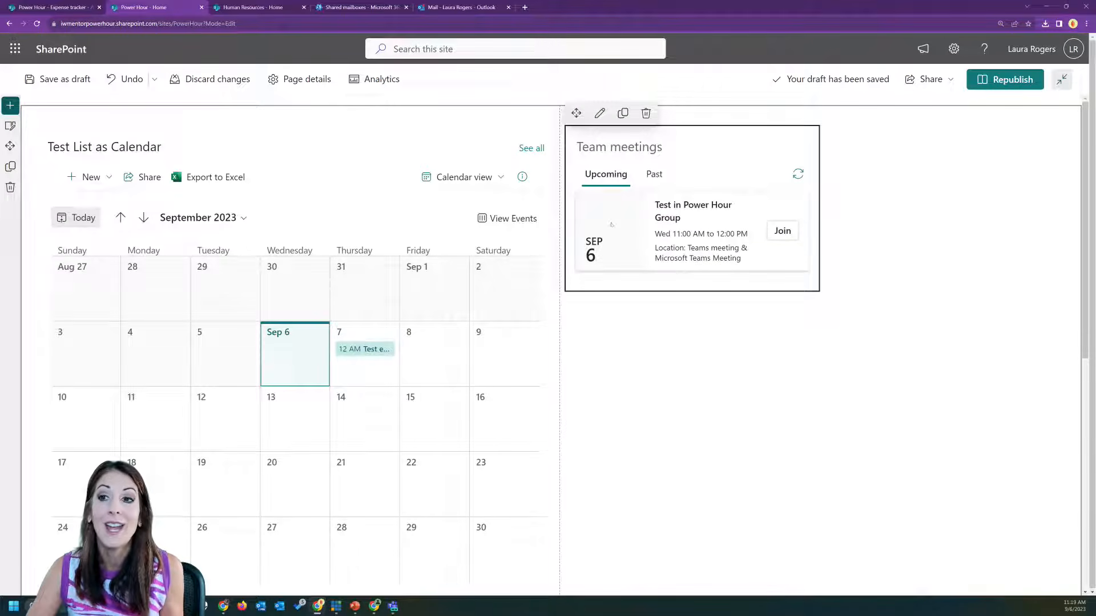
pyautogui.scroll(-3, 629, 314)
pyautogui.scroll(-5, 629, 324)
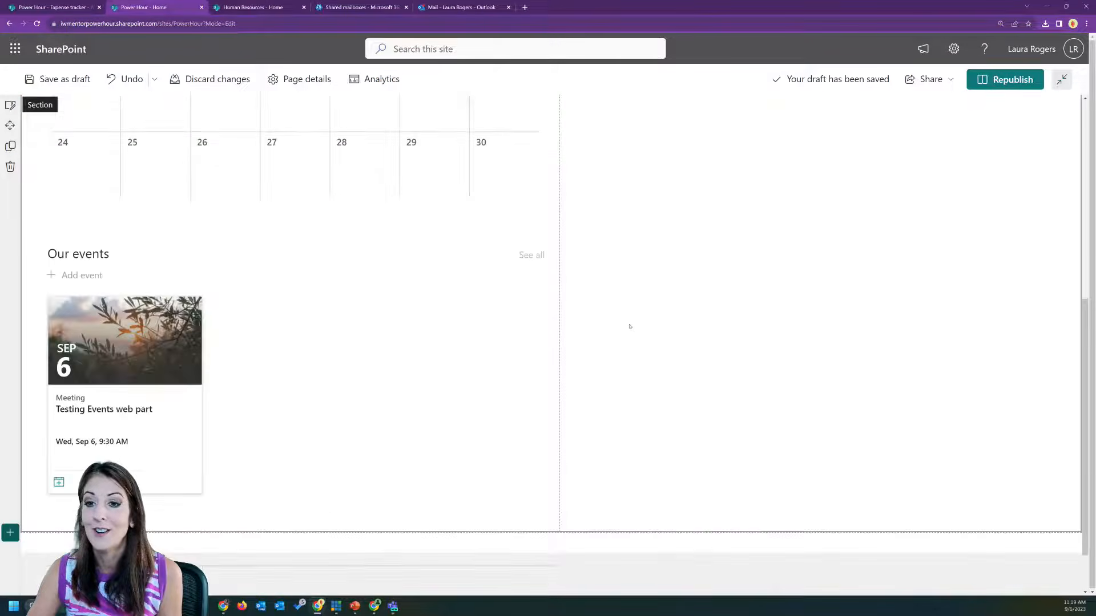
pyautogui.scroll(8, 621, 318)
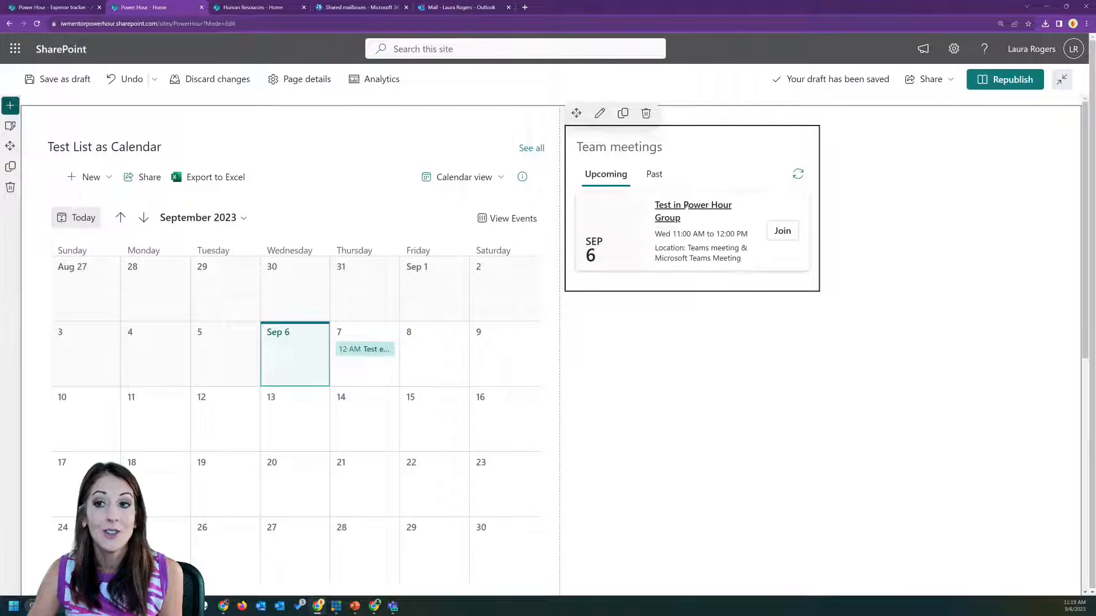
pyautogui.click(997, 86)
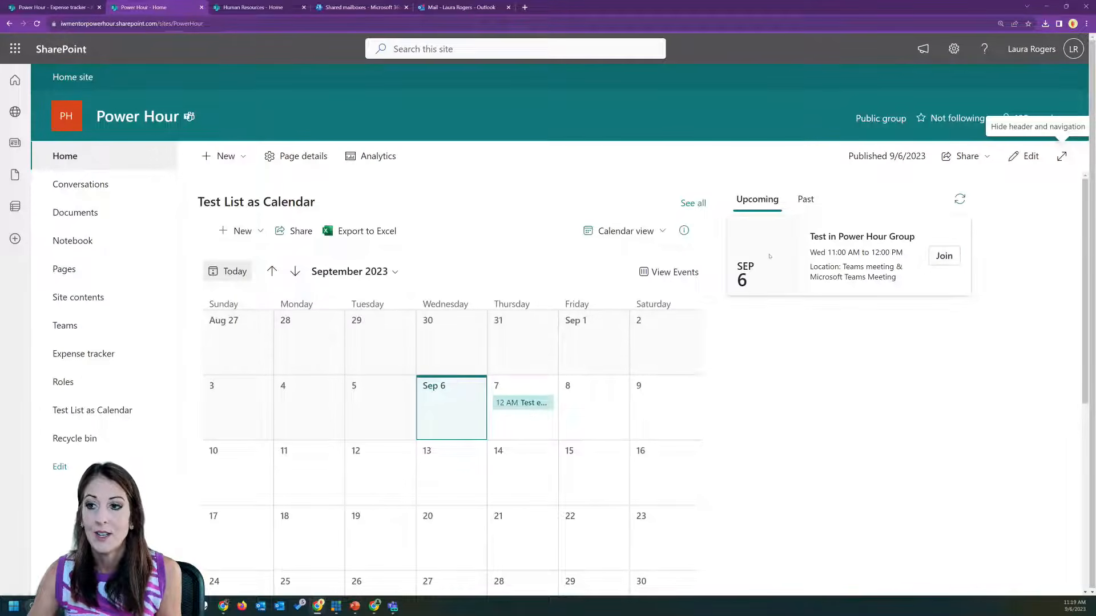
# View the details of the "Test in Power Hour Group" meeting from the group calendar web part and close them.
pyautogui.click(854, 245)
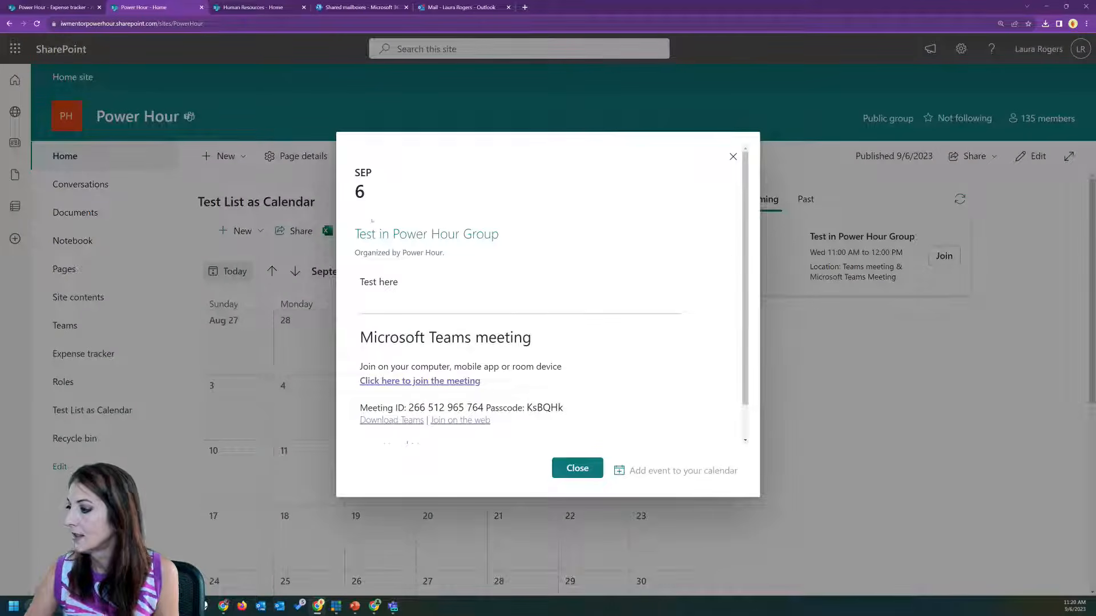
pyautogui.scroll(-1, 438, 341)
pyautogui.scroll(1, 520, 399)
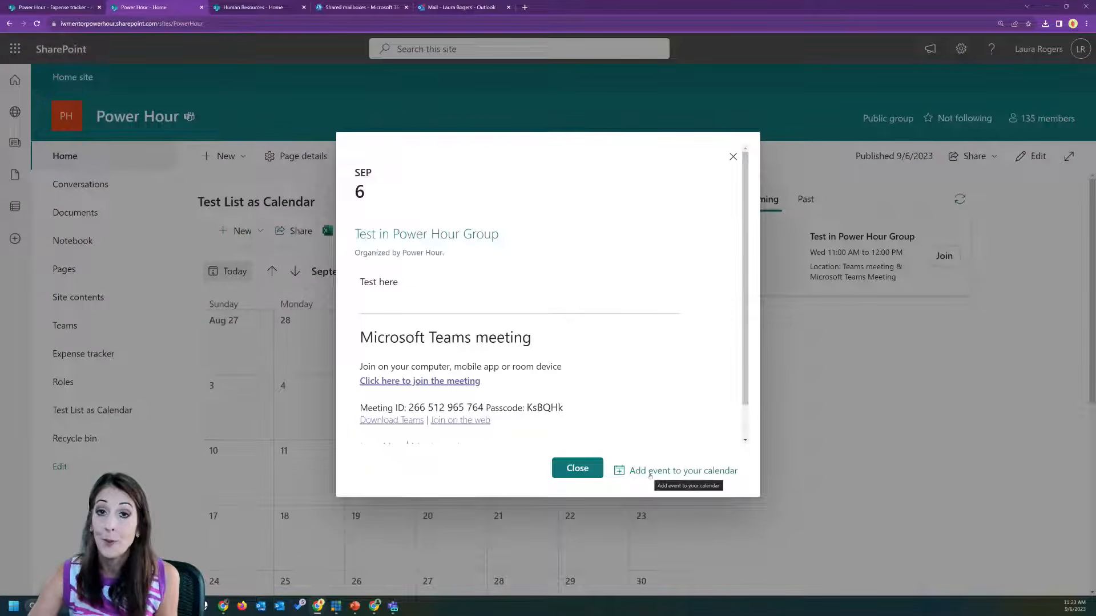
pyautogui.click(562, 468)
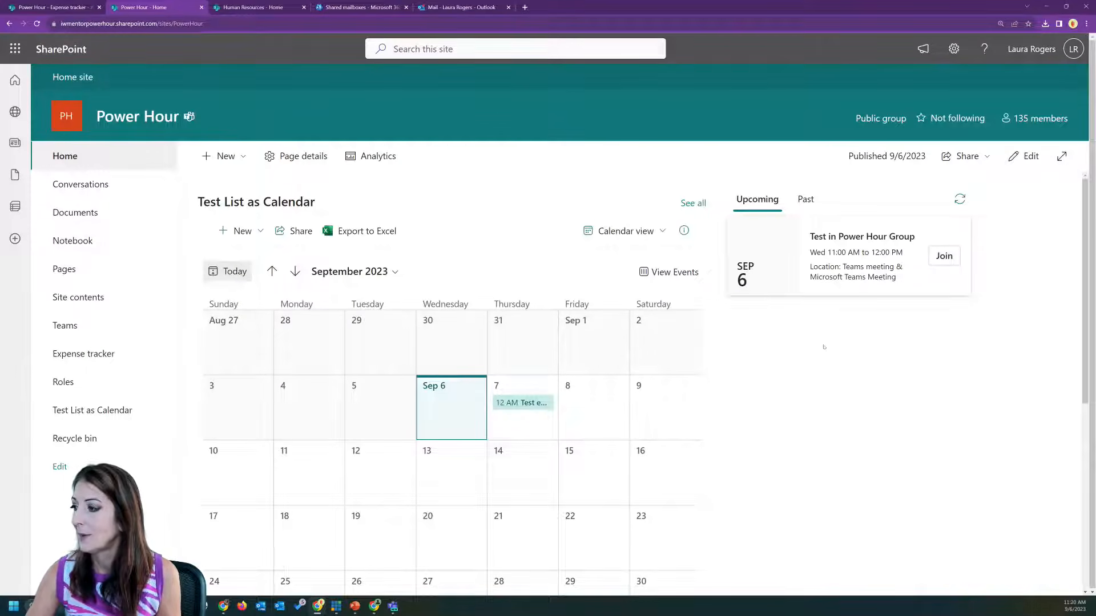
# Switch to Teams and check the 9/6 tab's conversation in the General channel.
pyautogui.hotkey('alt', 'Tab')
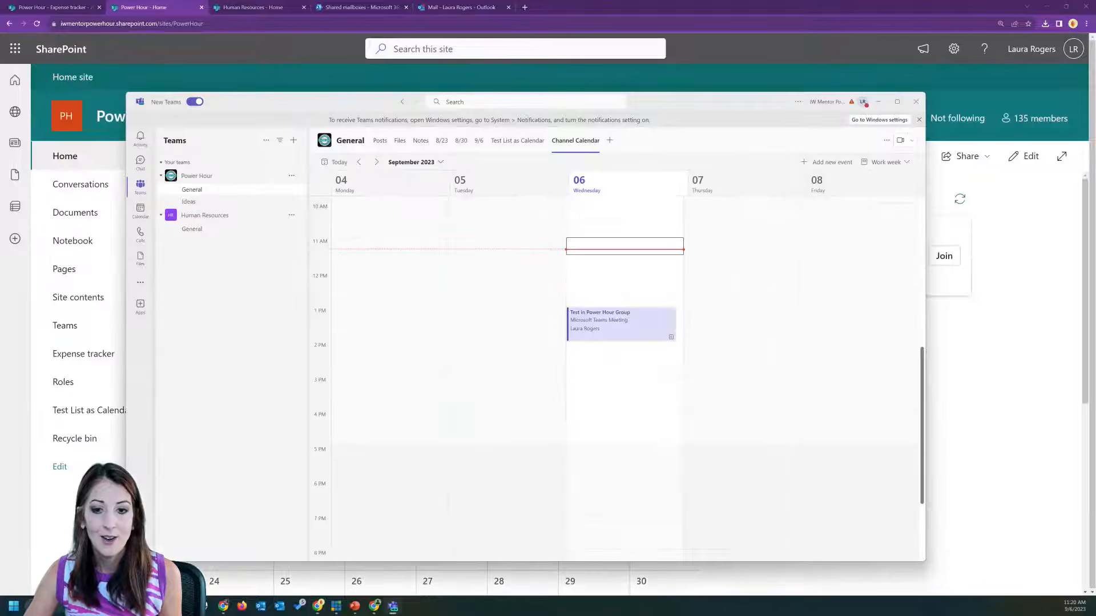
pyautogui.click(479, 141)
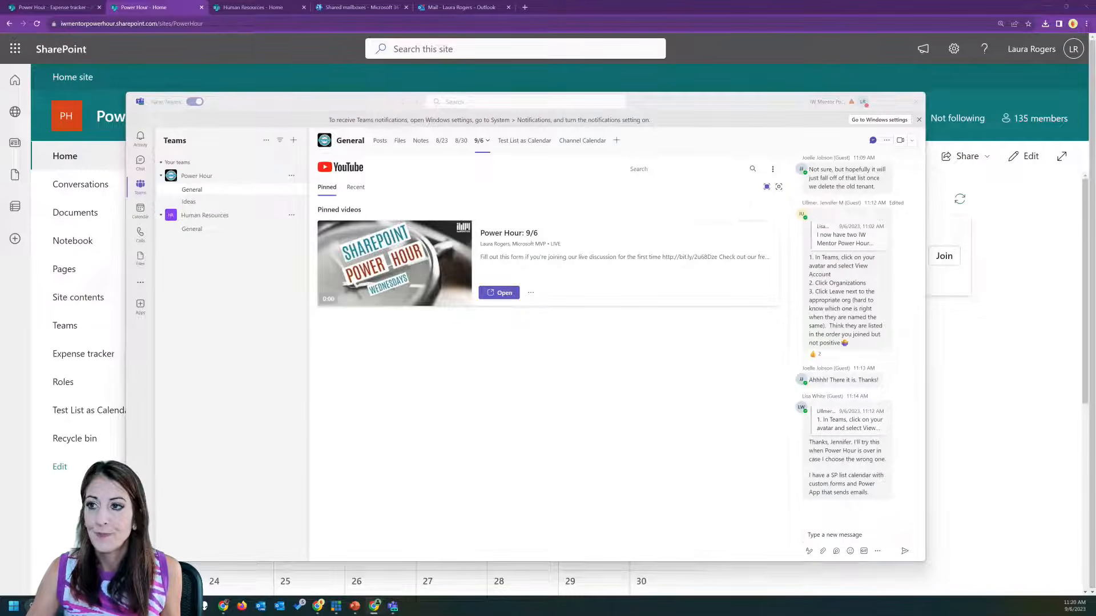
pyautogui.click(845, 535)
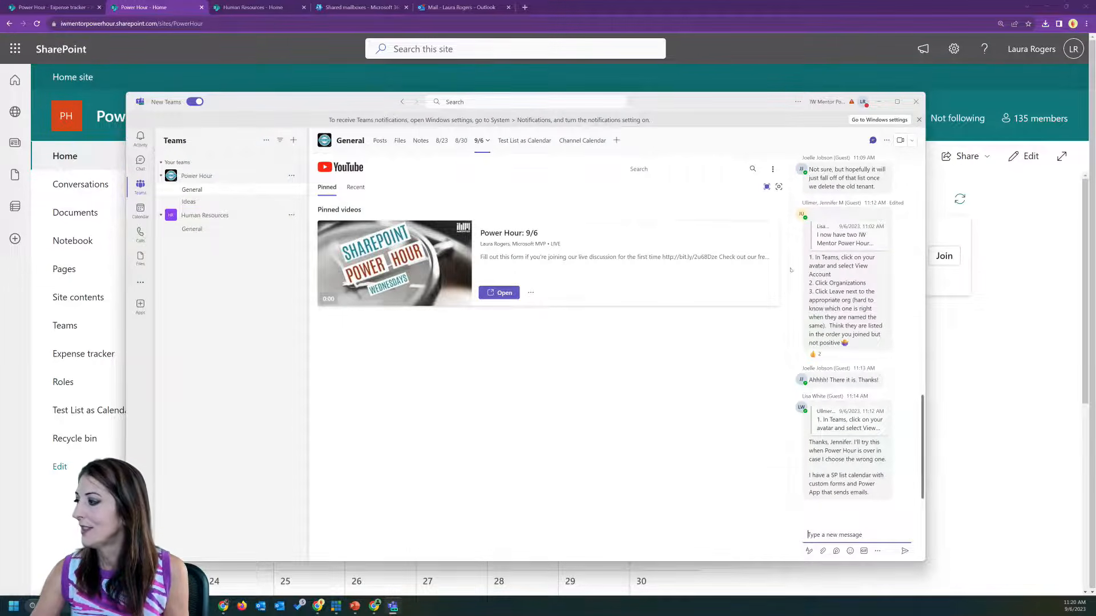
pyautogui.moveTo(736, 101); pyautogui.dragTo(0, 97)
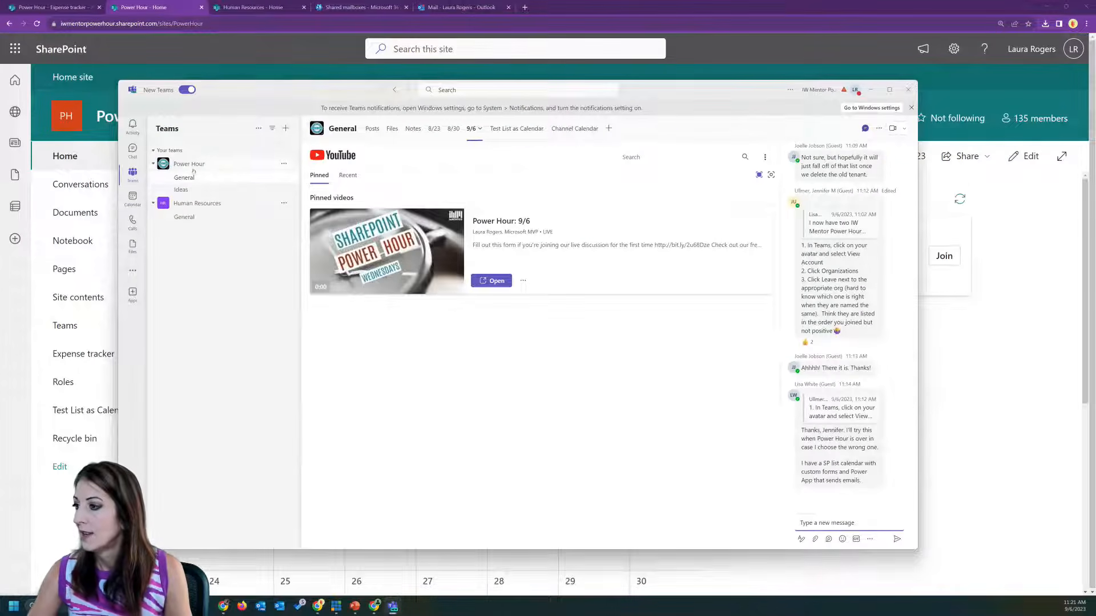
# Start a new meeting in the Teams calendar titled "Registration event test" and set its date to 9/7/2023.
pyautogui.click(132, 197)
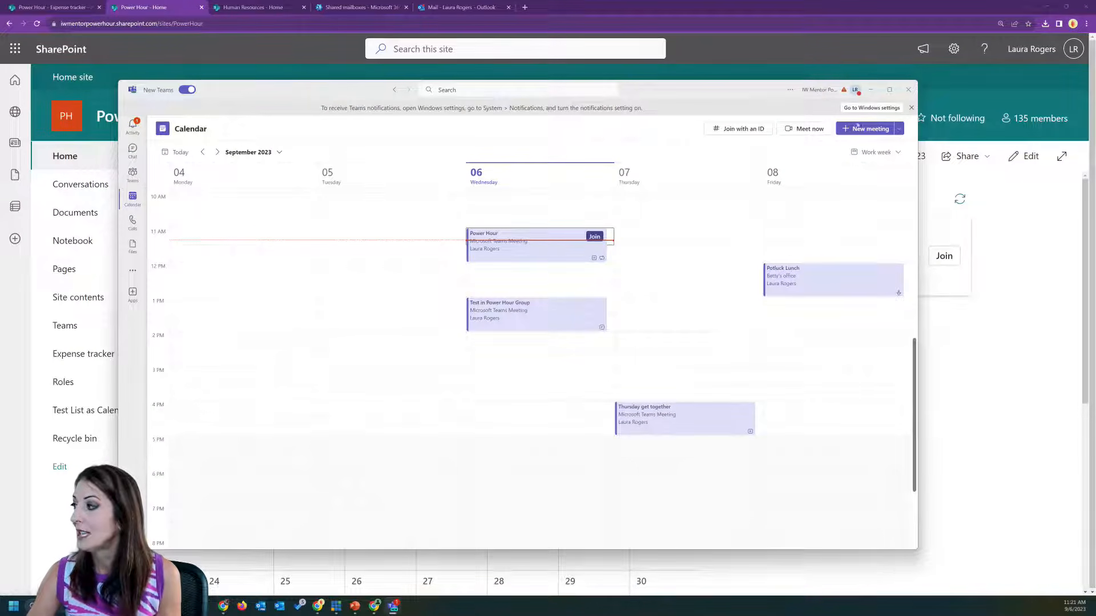
pyautogui.click(859, 127)
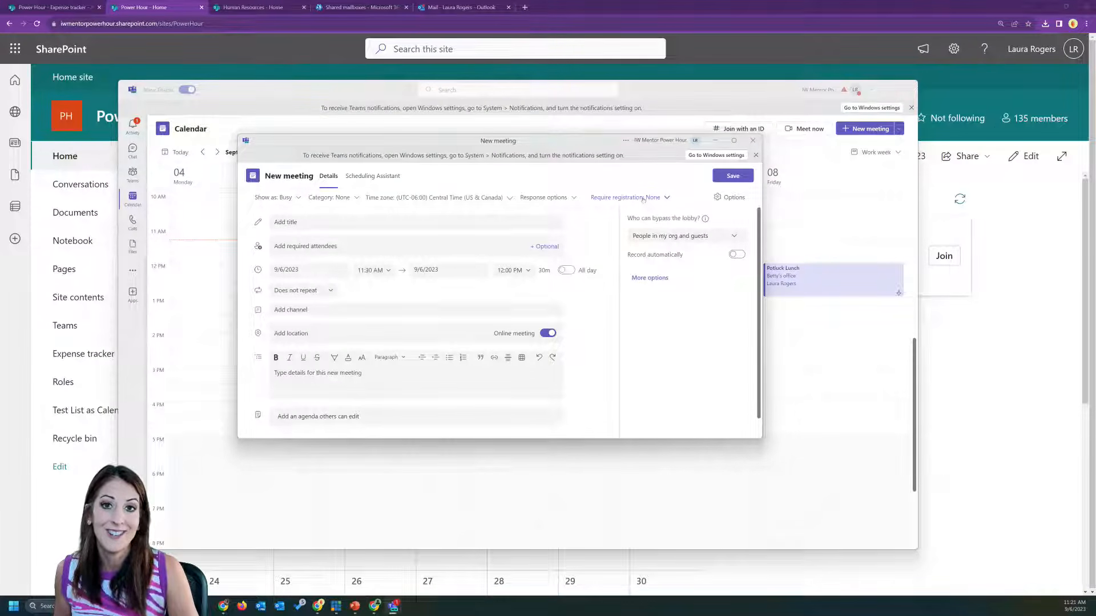
pyautogui.click(409, 222)
pyautogui.write('Registra')
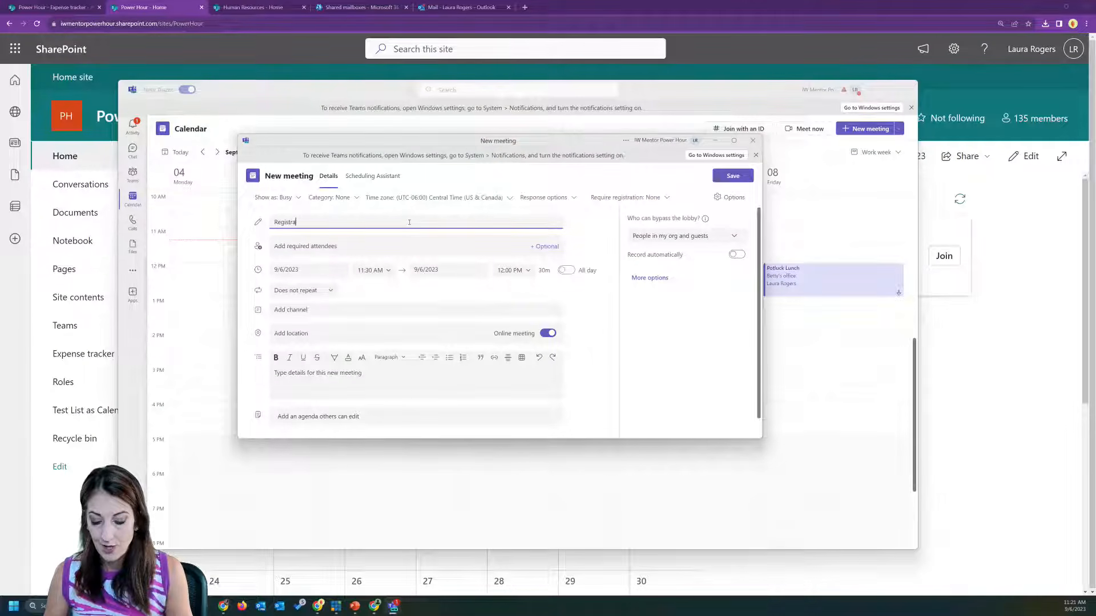
pyautogui.write('tion event test')
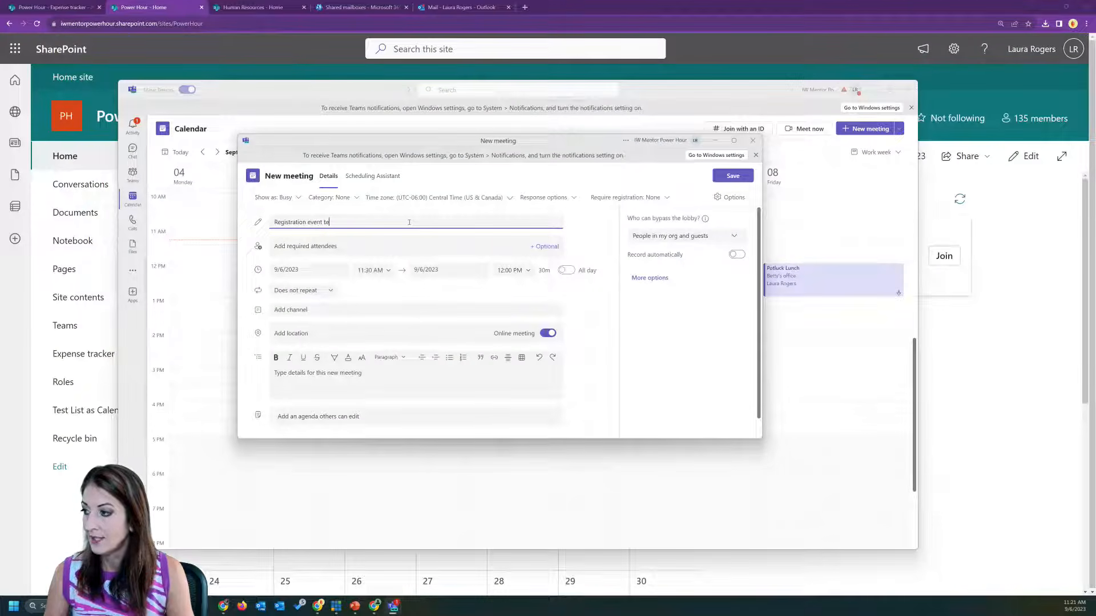
pyautogui.click(350, 244)
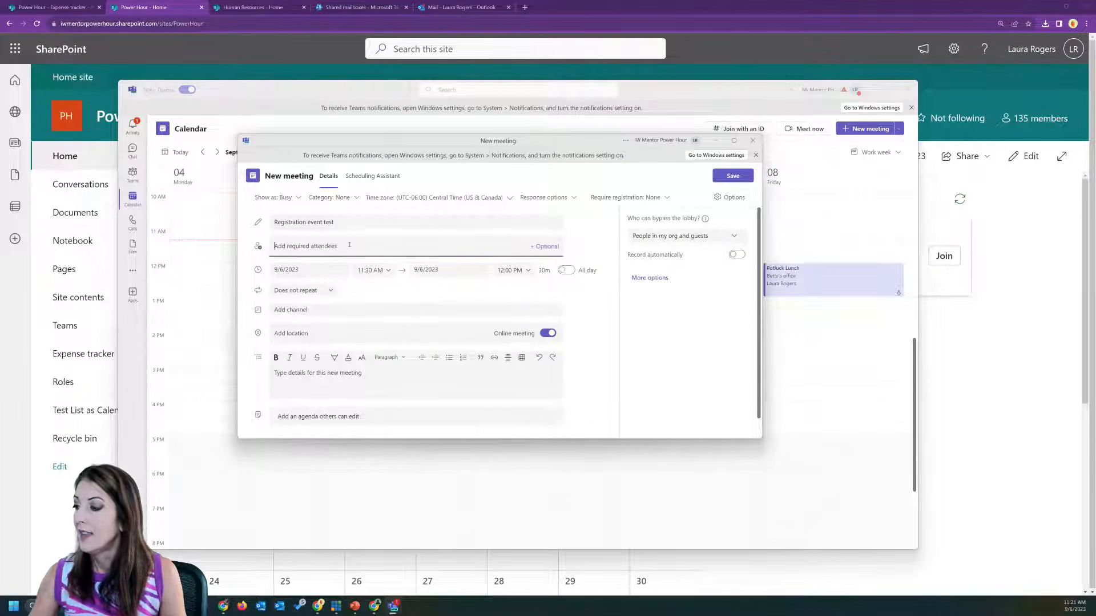
pyautogui.click(314, 268)
pyautogui.click(334, 333)
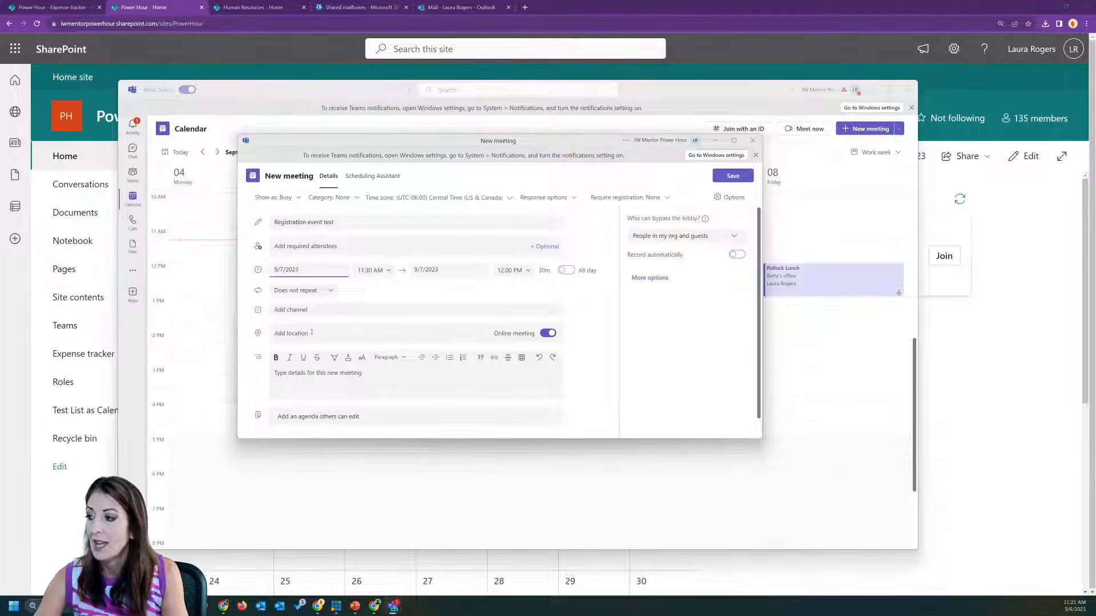
# Enter the description "test to register" for the meeting and add an agenda others can edit.
pyautogui.scroll(-1, 332, 336)
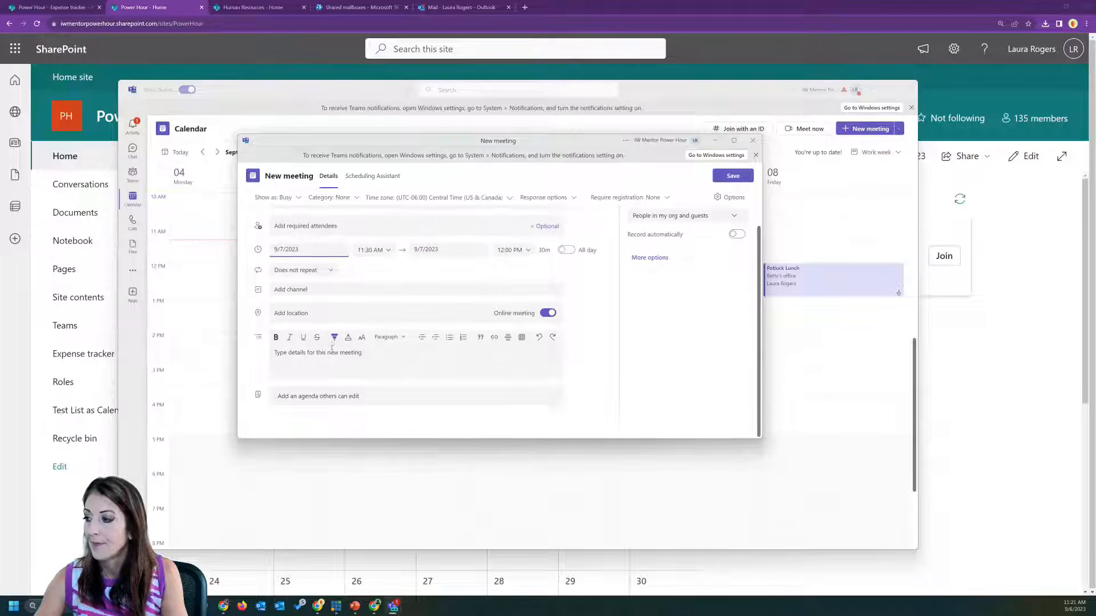
pyautogui.click(328, 356)
pyautogui.write('test to register')
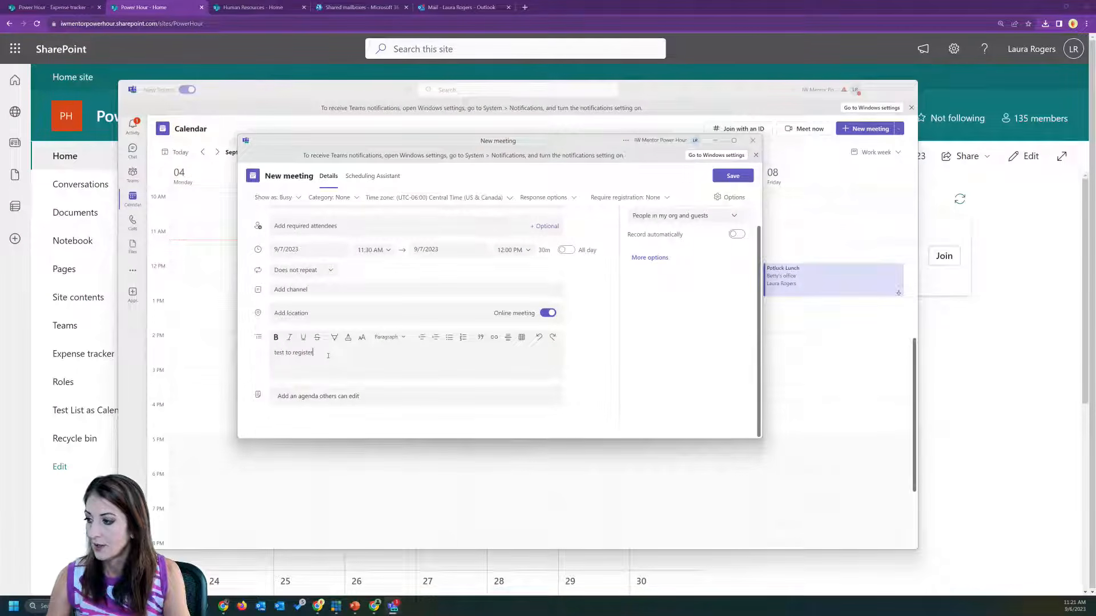
pyautogui.click(314, 398)
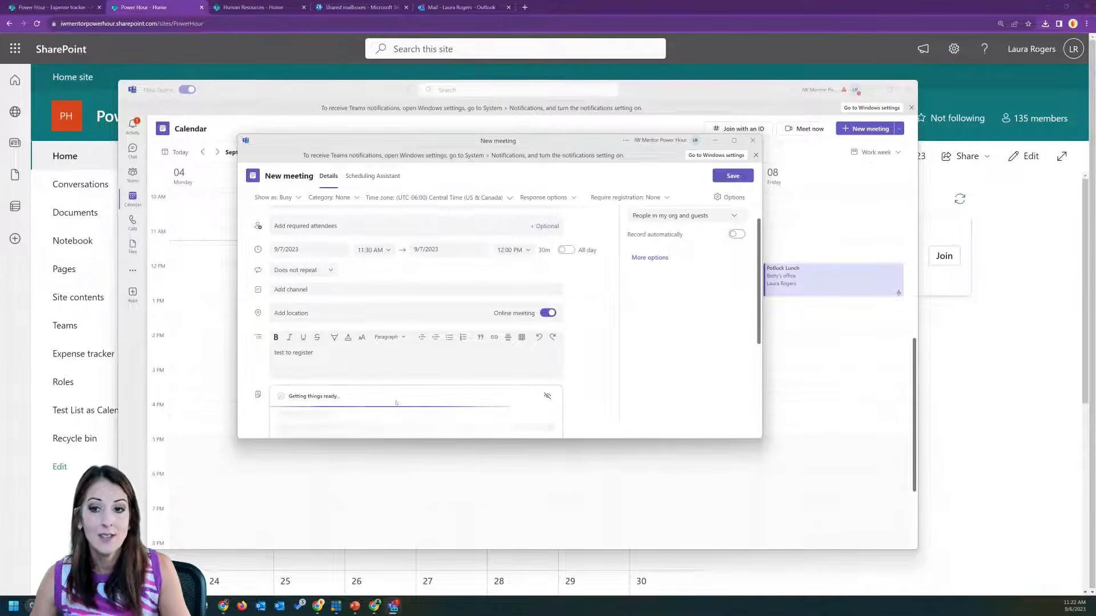
pyautogui.scroll(-1, 354, 394)
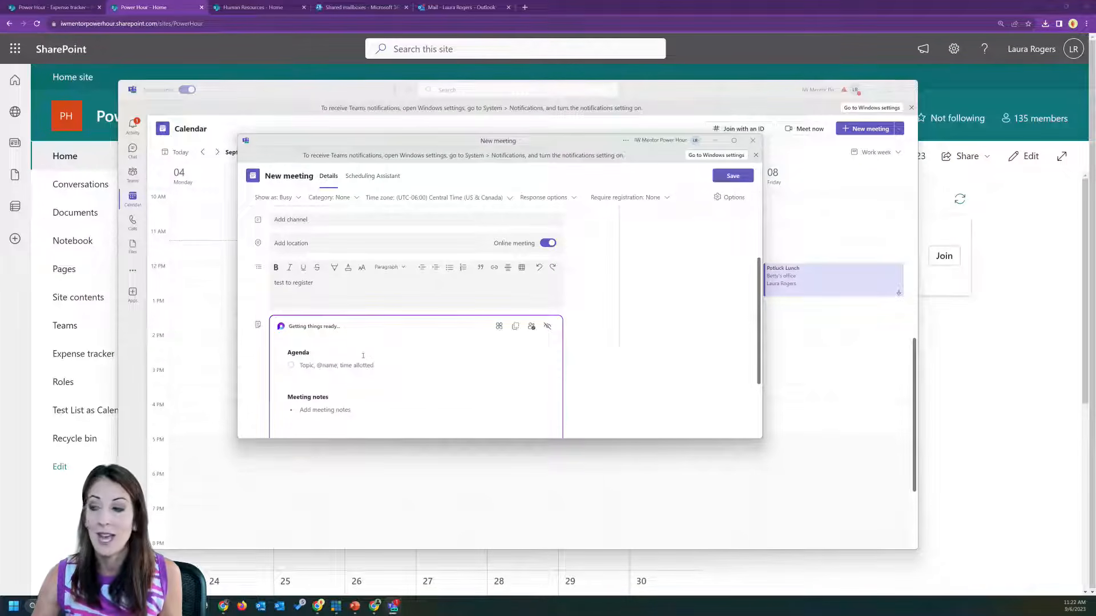
pyautogui.scroll(2, 361, 358)
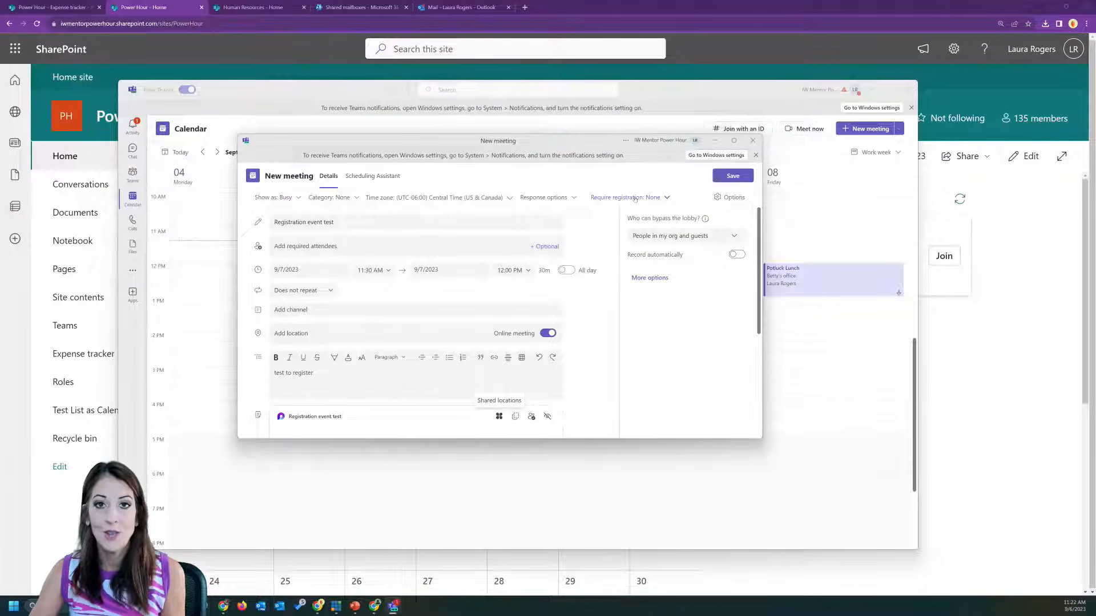
# Require registration for everyone on the new meeting and send it.
pyautogui.click(635, 197)
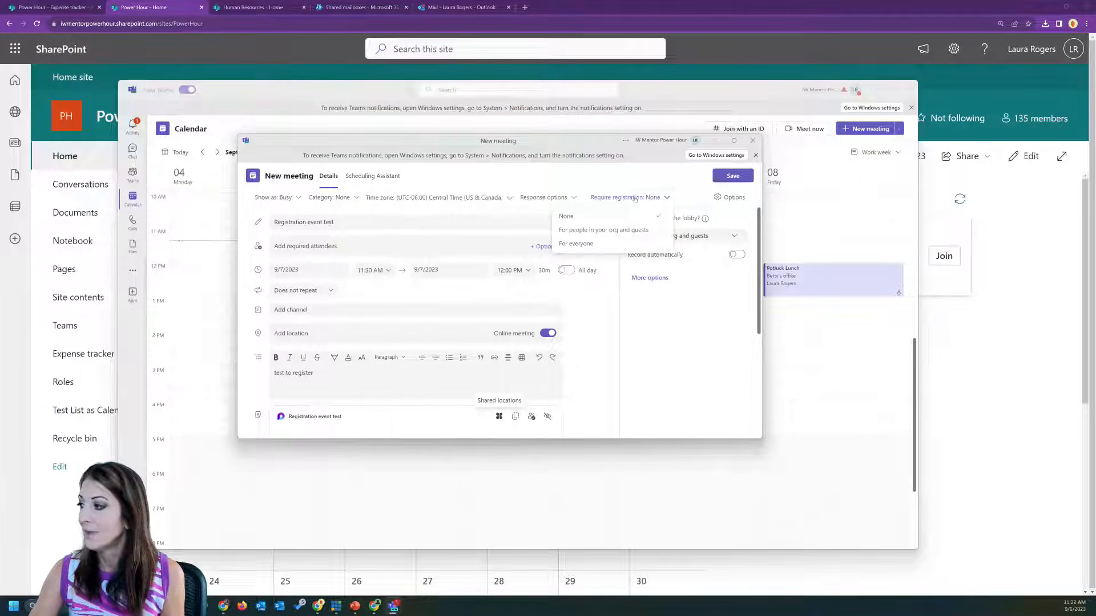
pyautogui.click(607, 245)
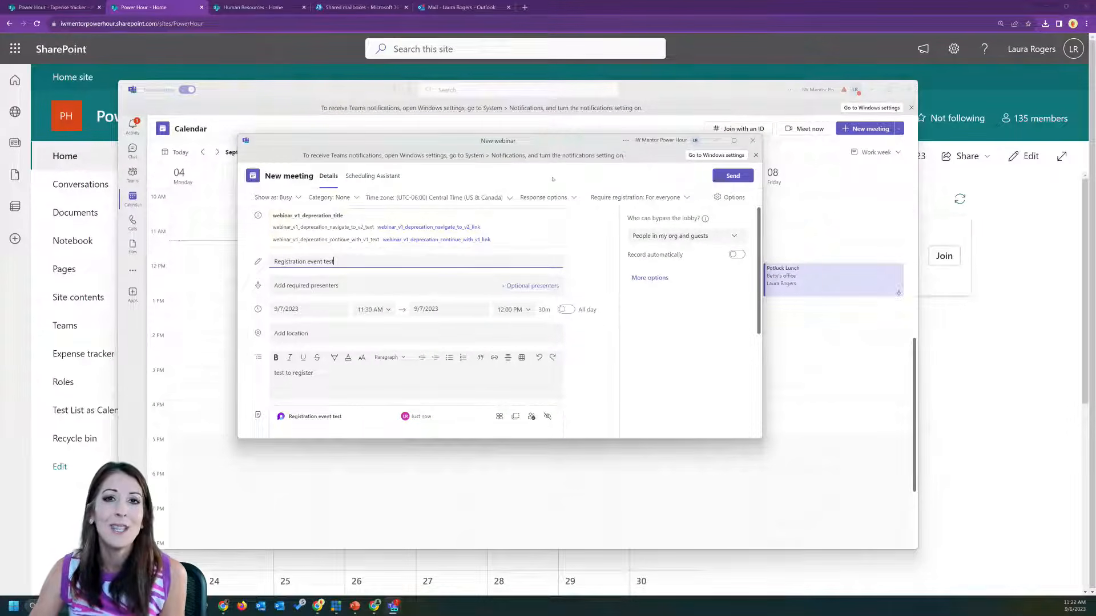
pyautogui.click(733, 175)
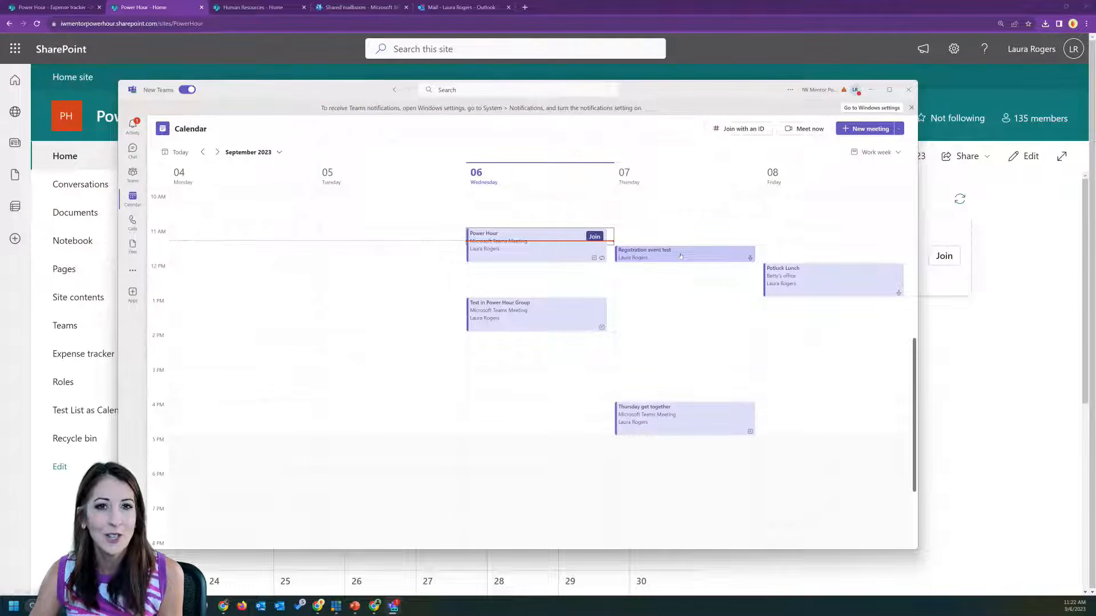
# Open the "Registration event test" event for editing and check its response options and meeting options.
pyautogui.click(680, 256)
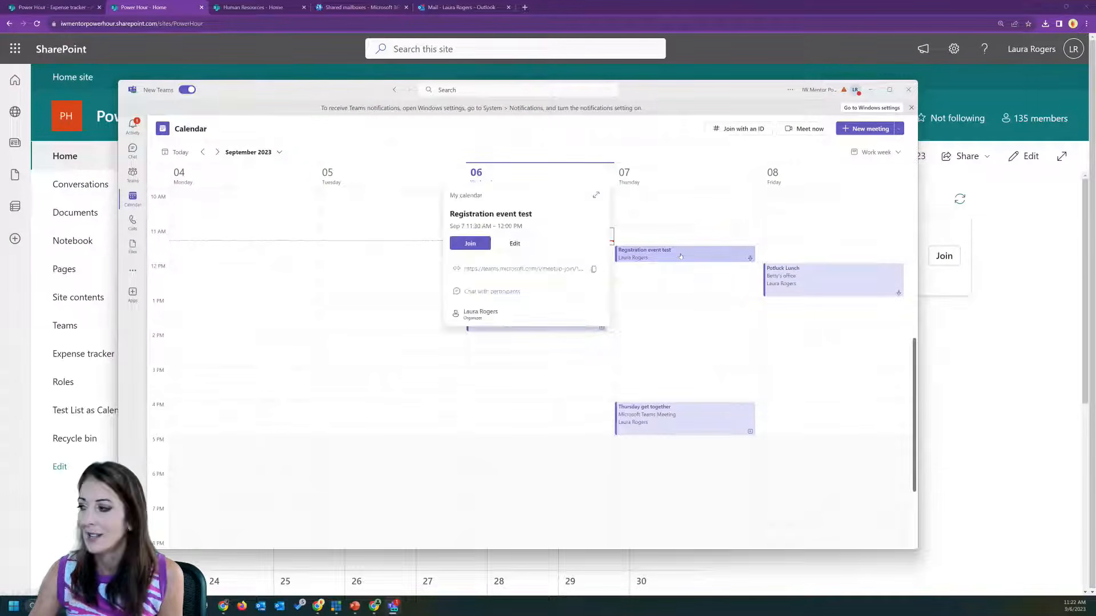
pyautogui.click(511, 245)
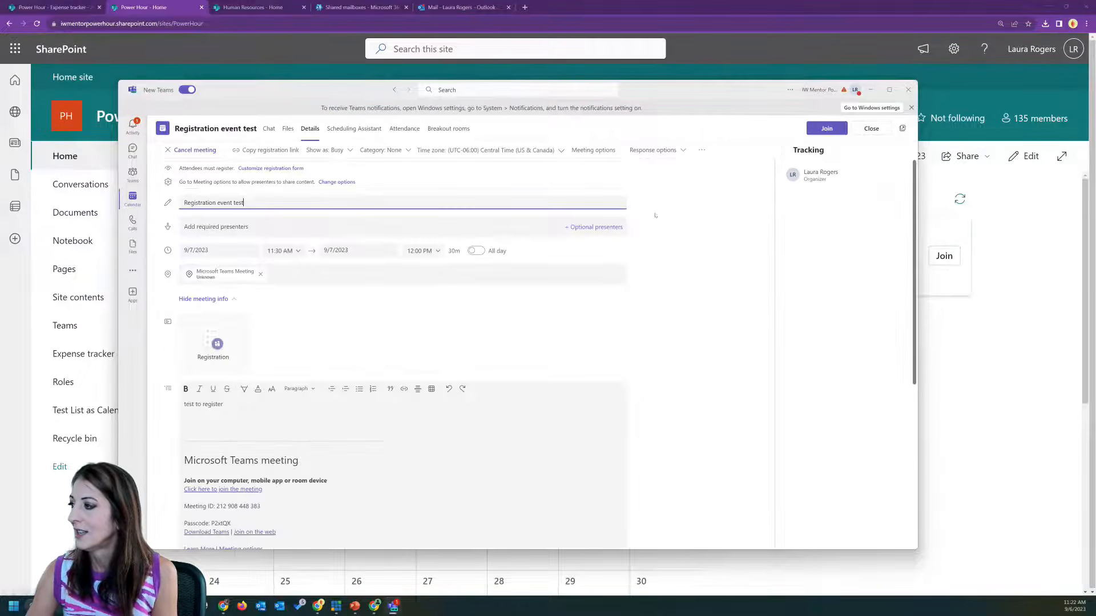
pyautogui.click(667, 150)
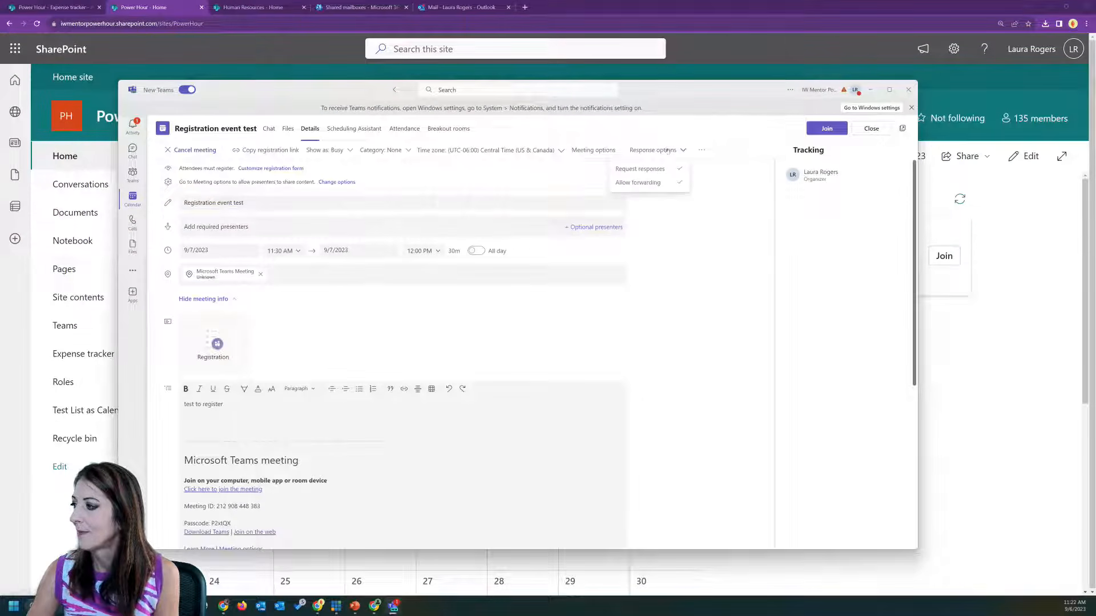
pyautogui.click(592, 150)
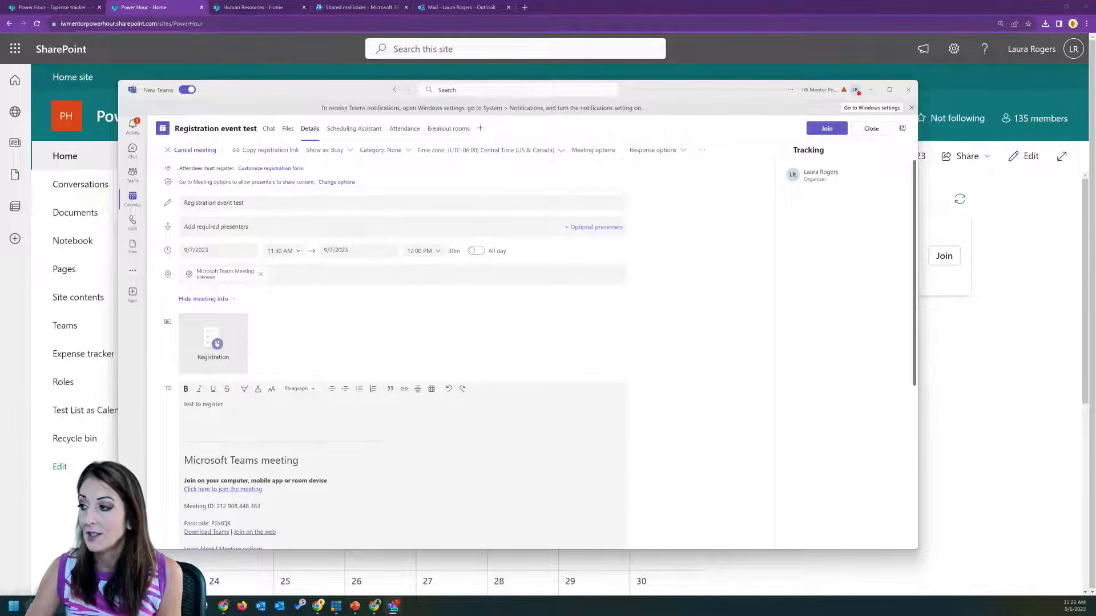
# Open the event's registration form for editing and upload the stock-chart picture as its background image.
pyautogui.click(265, 170)
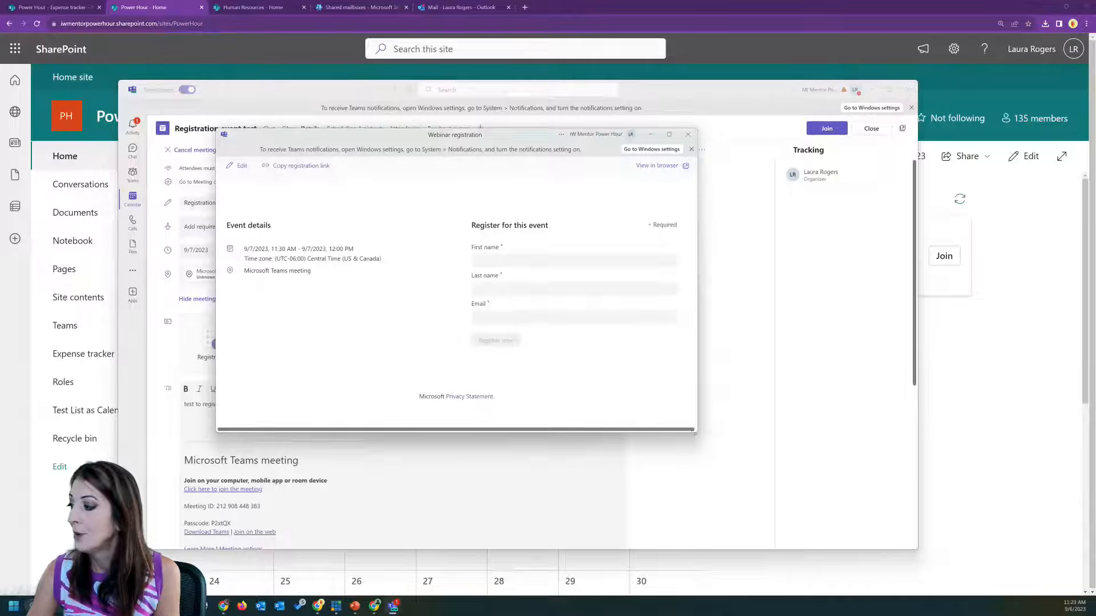
pyautogui.moveTo(698, 433); pyautogui.dragTo(893, 530)
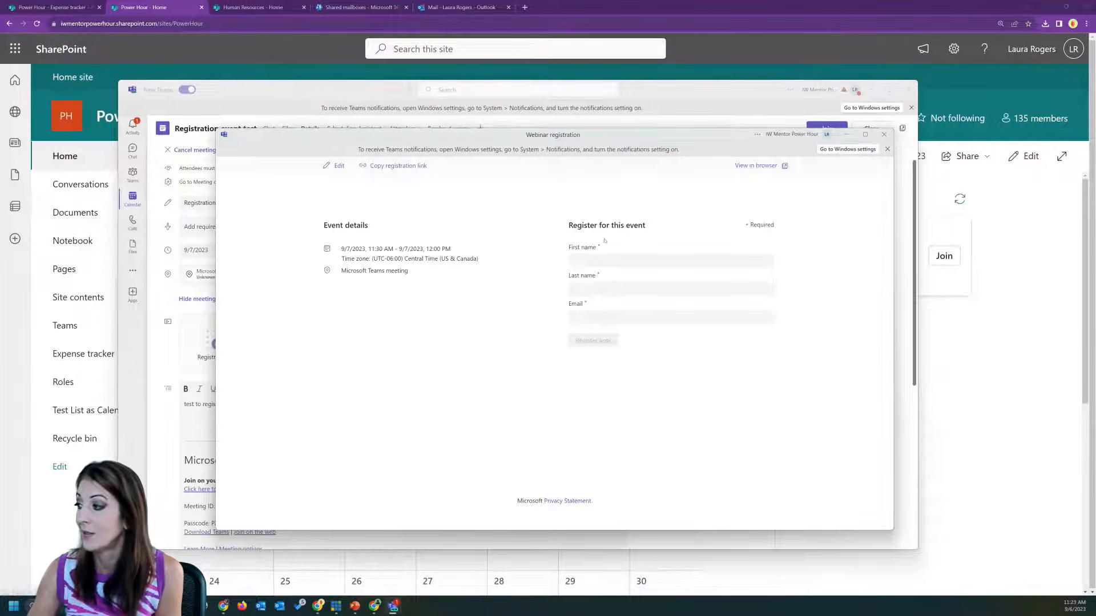
pyautogui.click(328, 166)
pyautogui.click(555, 218)
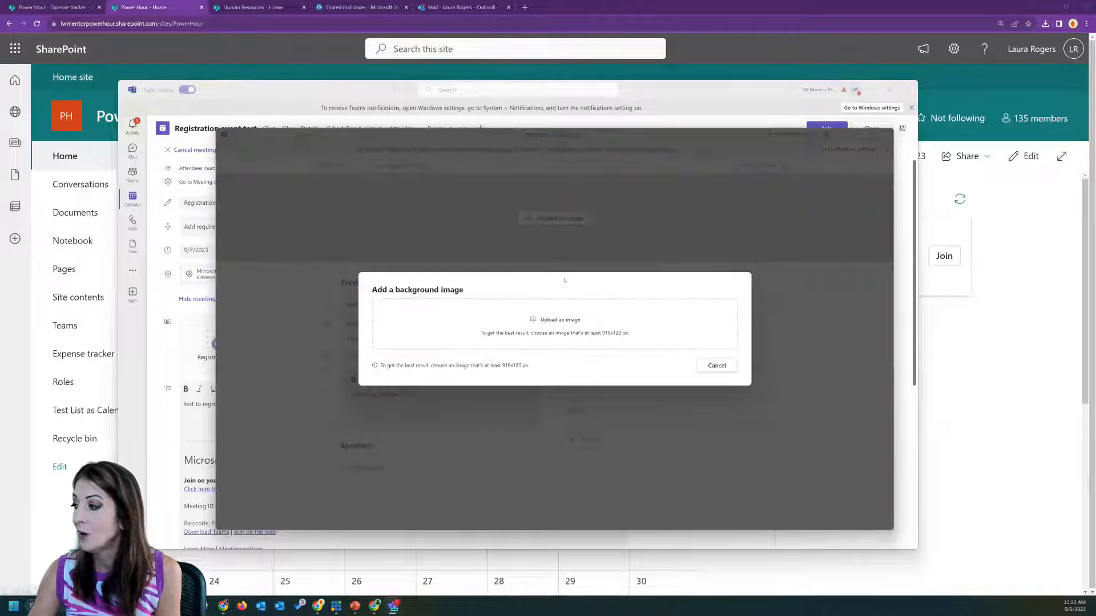
pyautogui.click(545, 319)
pyautogui.click(392, 217)
pyautogui.click(657, 422)
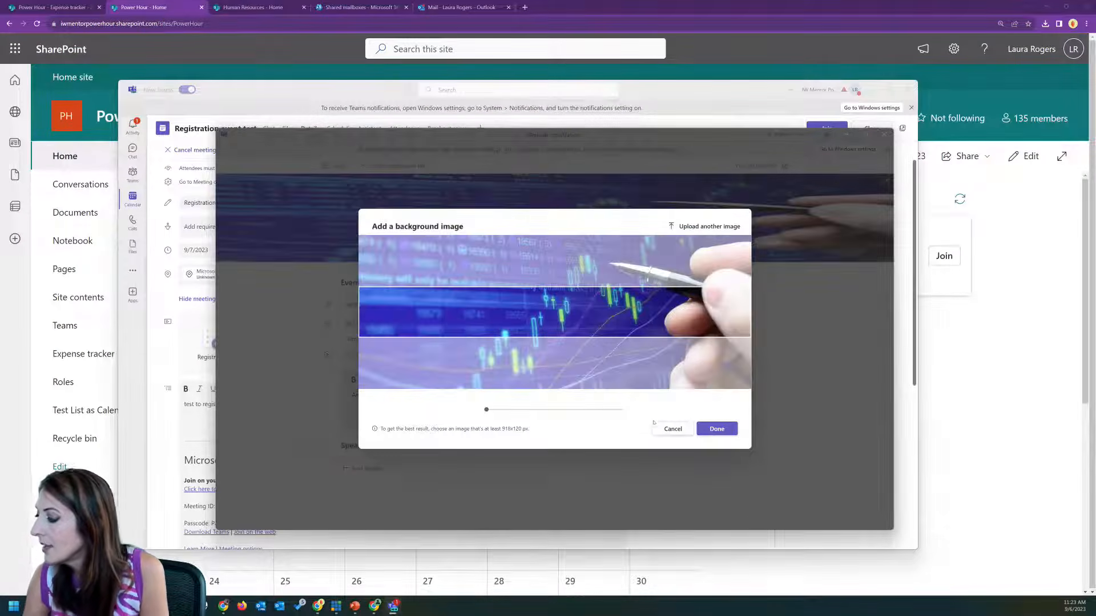
pyautogui.click(713, 433)
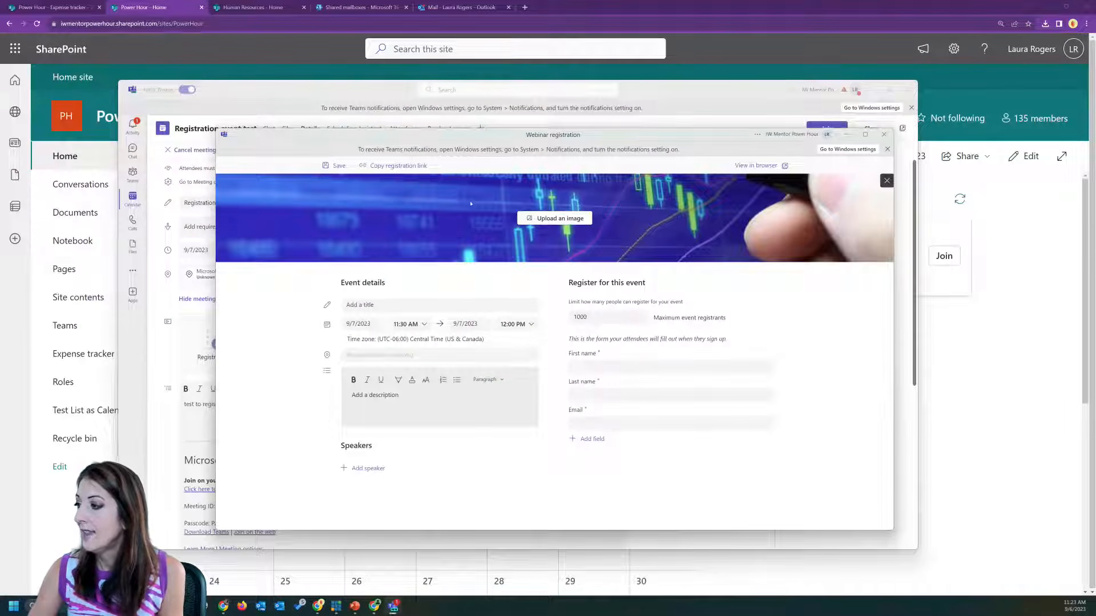
# Title the registration form "Cool fun registration" and set the maximum event registrants to 50.
pyautogui.click(372, 305)
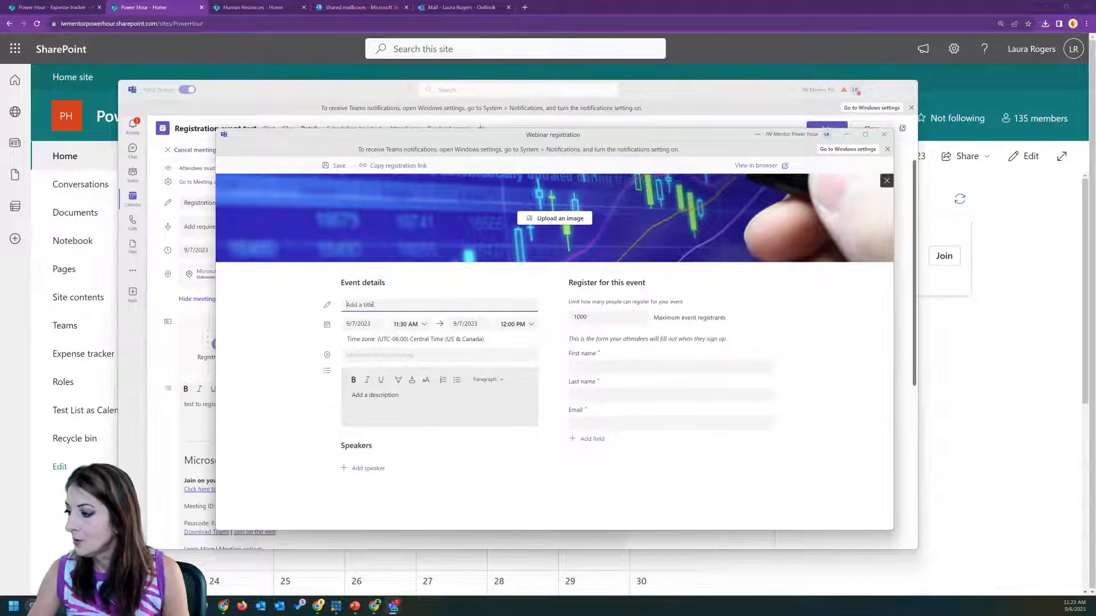
pyautogui.write('E')
pyautogui.press('BackSpace')
pyautogui.write('Cool fun e')
pyautogui.write('egistration')
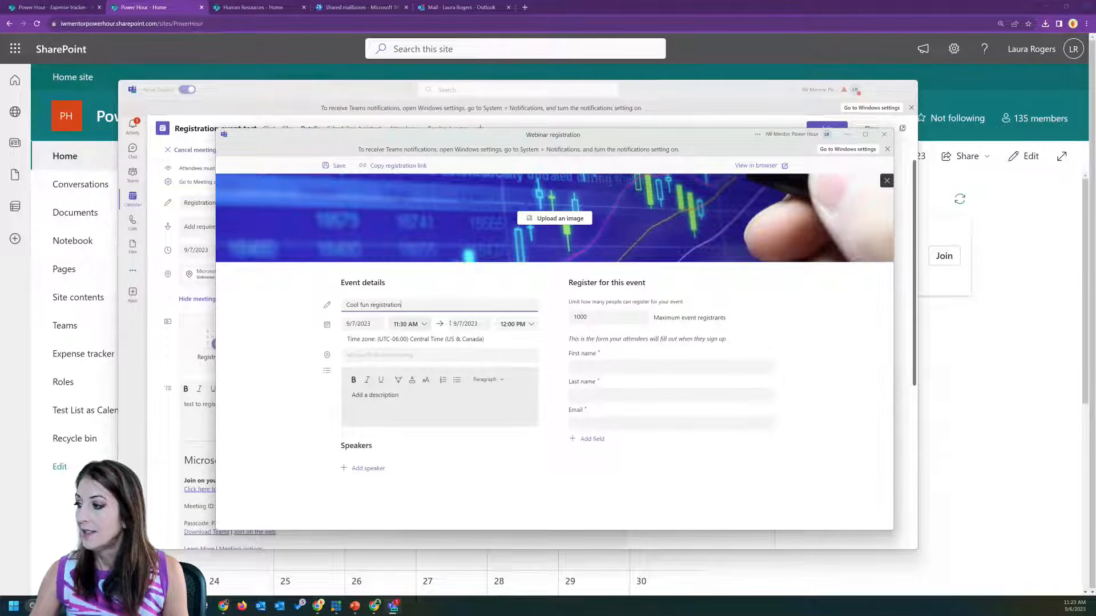
pyautogui.moveTo(627, 317); pyautogui.dragTo(563, 316)
pyautogui.write('50')
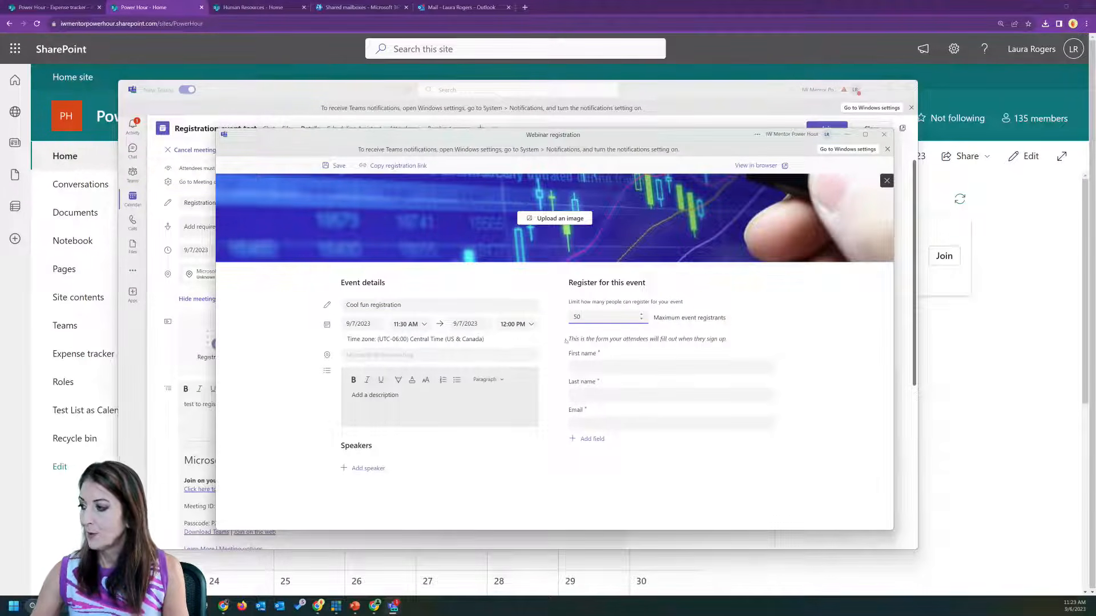
pyautogui.click(629, 359)
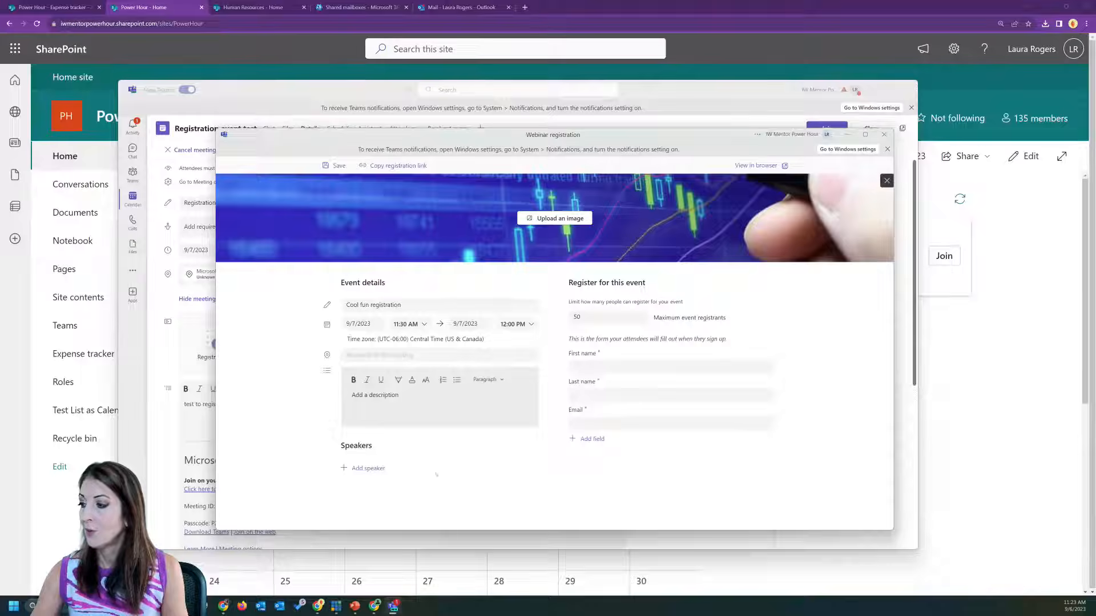
# Add a speaker with a name and the bio "test", then save and close the registration form.
pyautogui.click(365, 470)
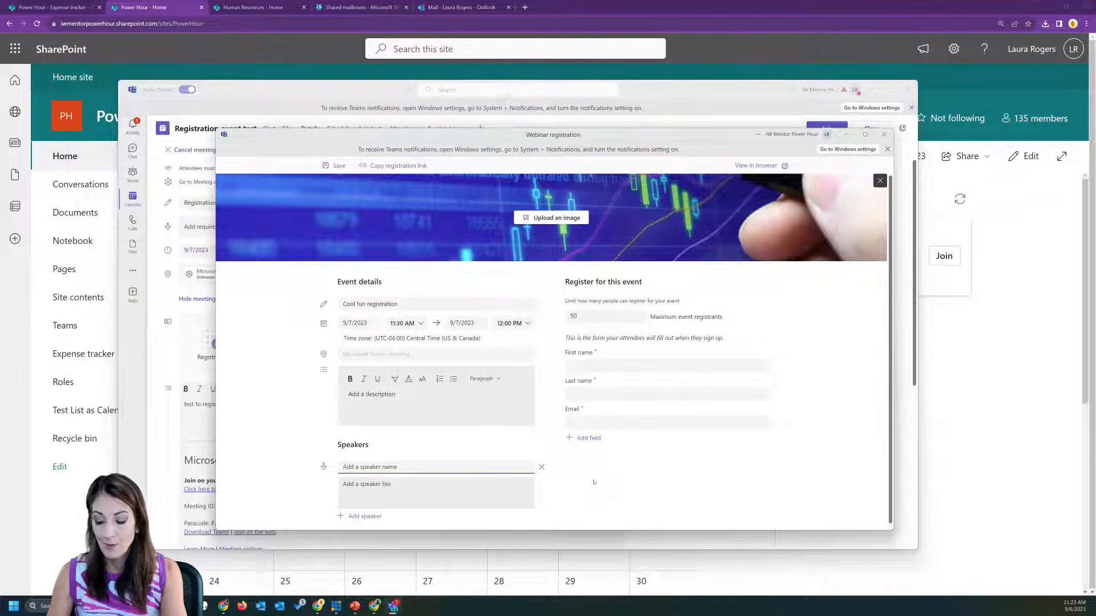
pyautogui.write('George Jetson')
pyautogui.click(412, 492)
pyautogui.scroll(-1, 609, 473)
pyautogui.write('test')
pyautogui.click(607, 483)
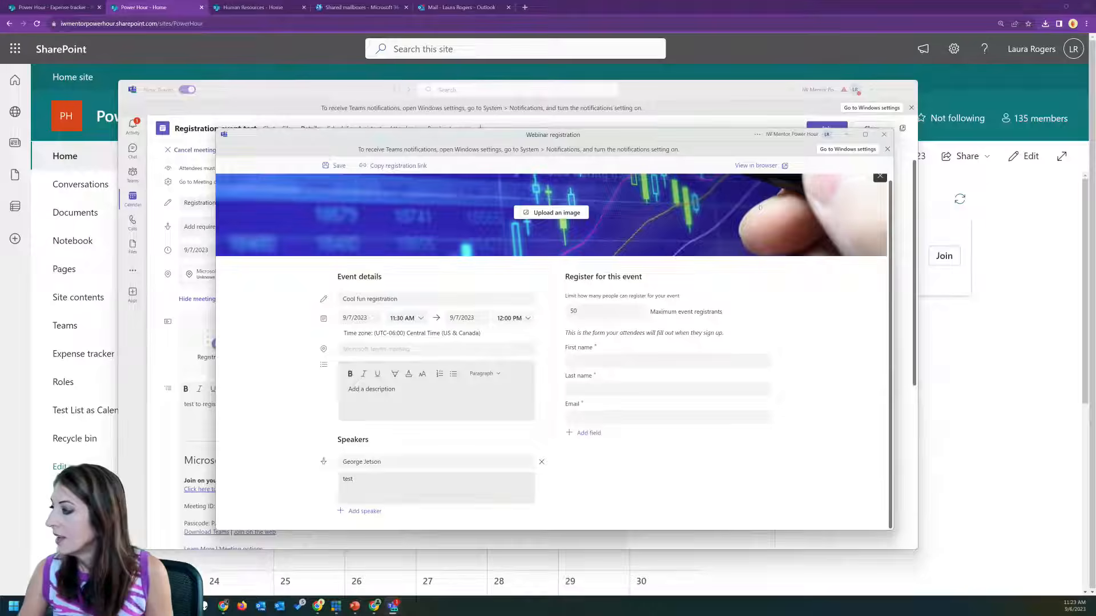
pyautogui.scroll(1, 811, 274)
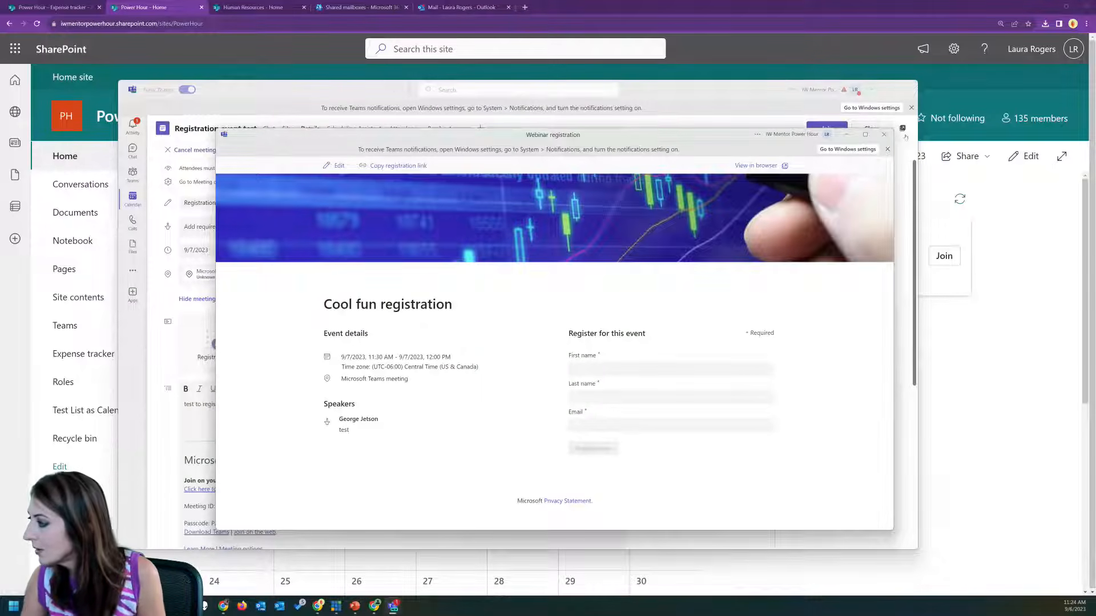
pyautogui.click(883, 135)
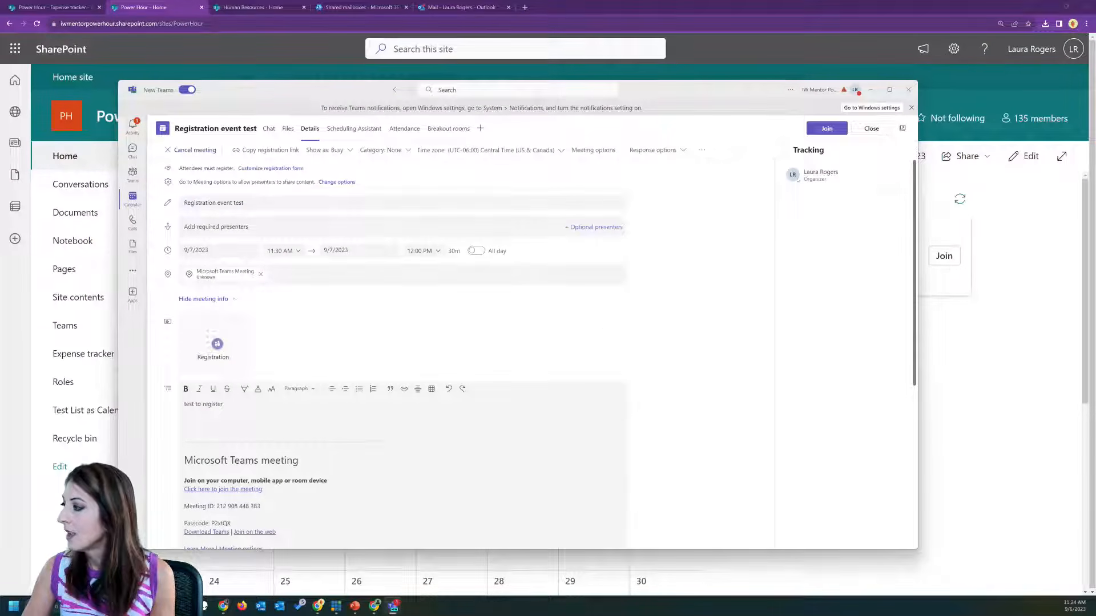
# Post the event's registration link in the 9/6 tab's conversation of the Power Hour team's General channel.
pyautogui.click(132, 173)
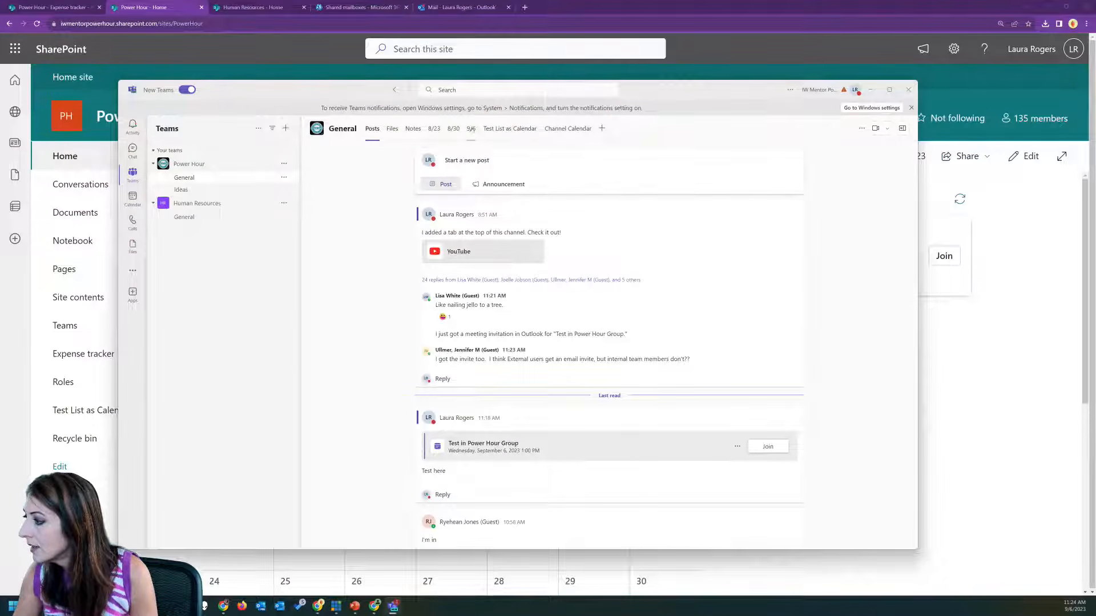
pyautogui.click(471, 130)
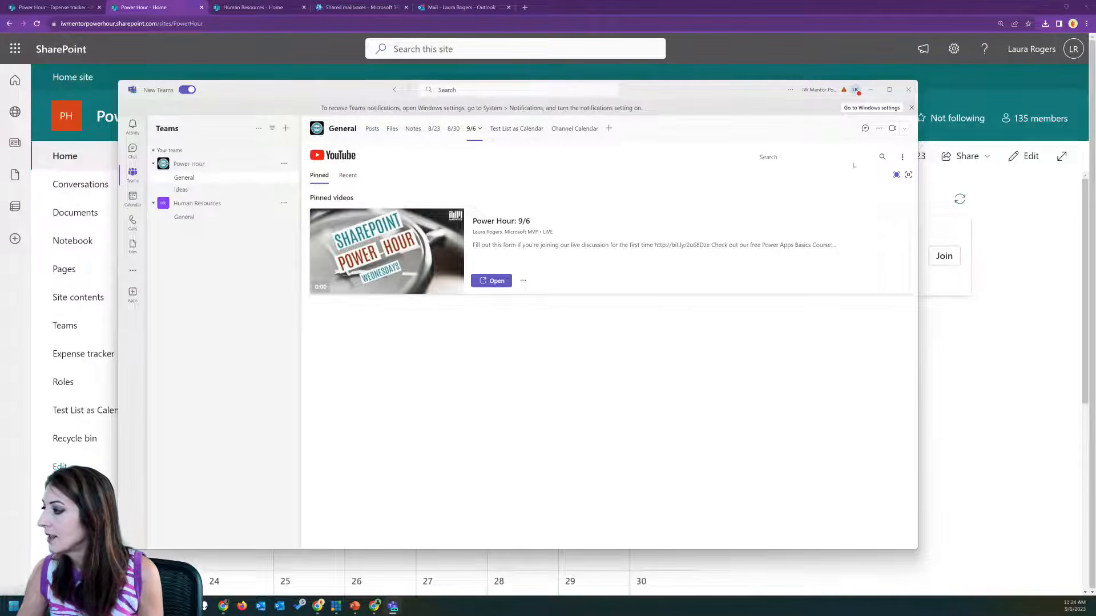
pyautogui.click(865, 128)
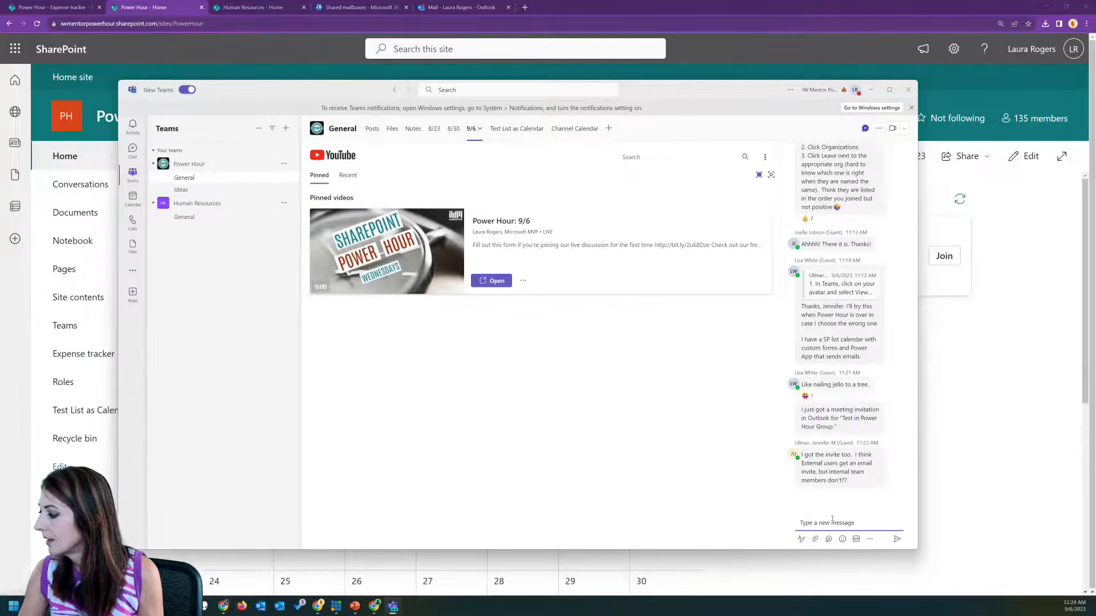
pyautogui.click(832, 521)
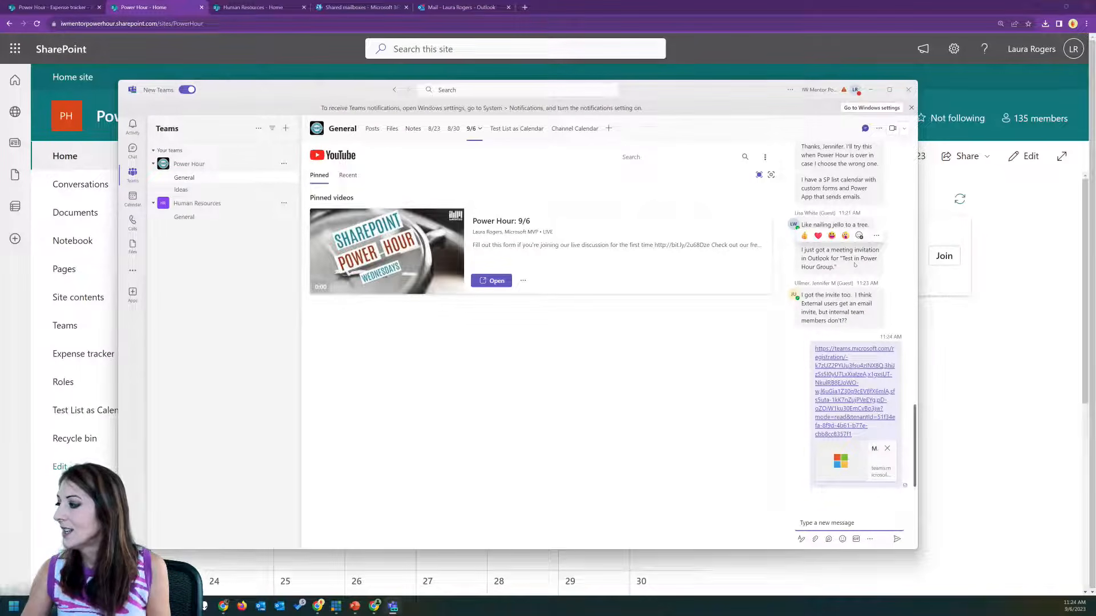
# React with the laughing emoji to the "Like nailing jello to a tree." message in the General channel conversation.
pyautogui.click(831, 235)
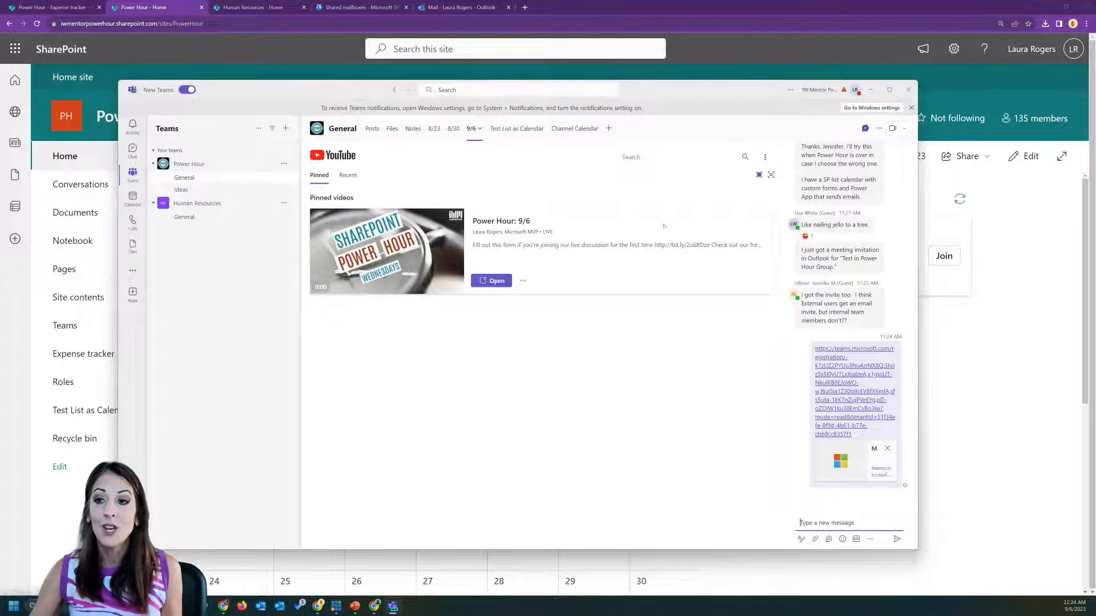
# Leave Teams and present the PowerPoint comparison chart of calendar types and features, and end the slide show.
pyautogui.click(1015, 263)
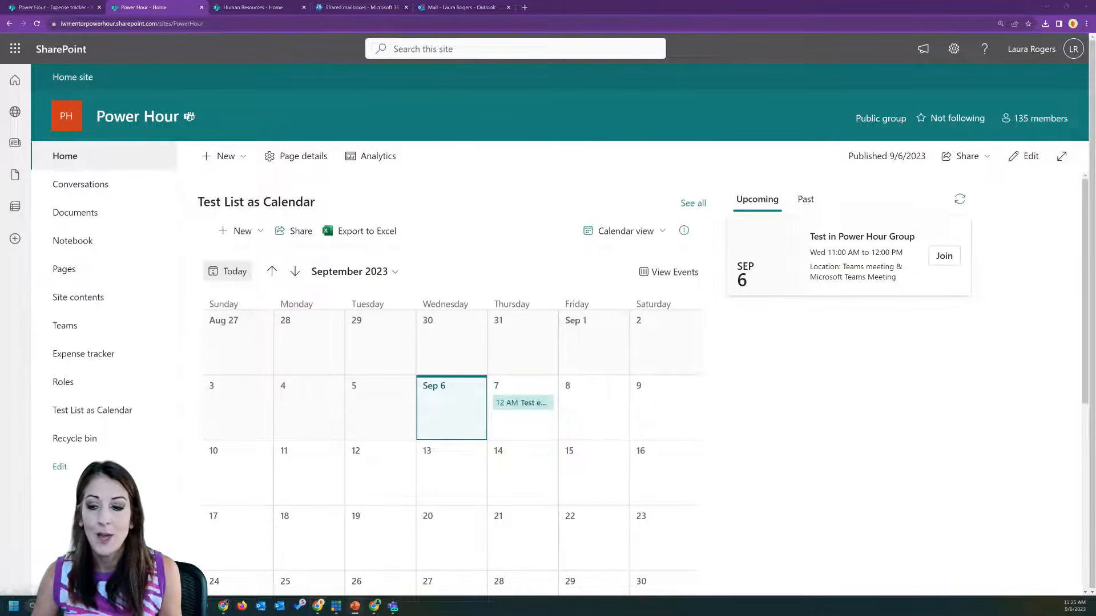
pyautogui.hotkey('shift', 'F5')
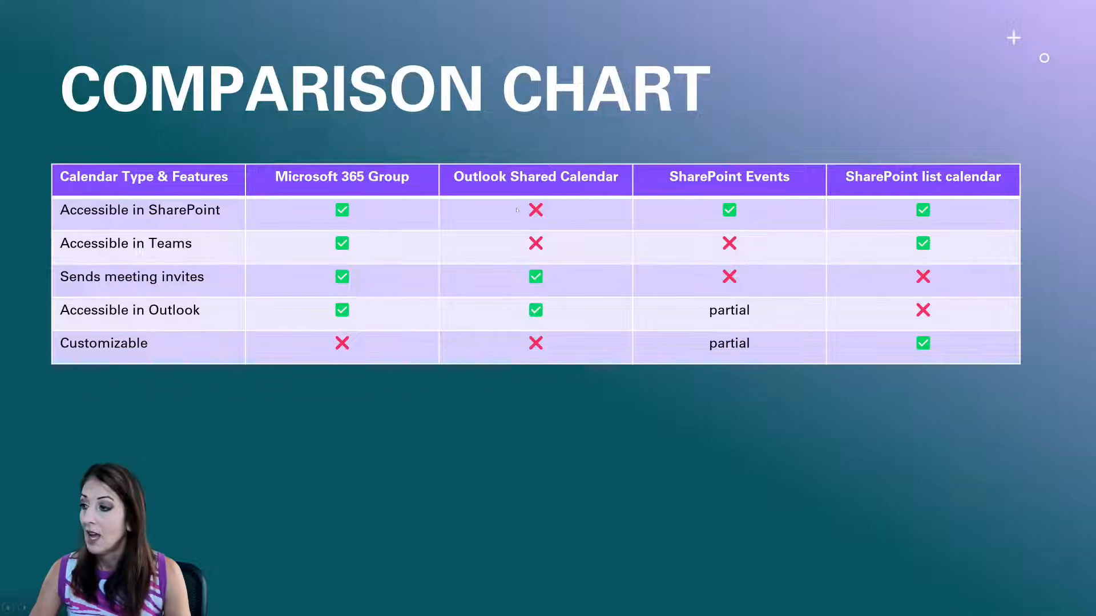
pyautogui.press('Escape')
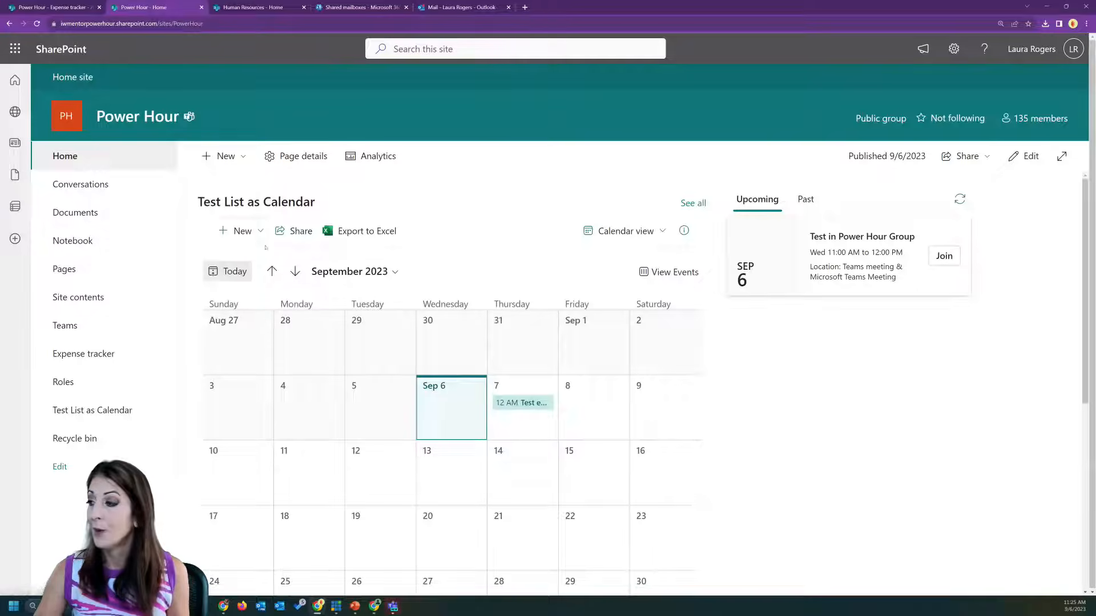
# Switch to the Microsoft 365 admin center's Shared mailboxes page and view the form for adding a shared mailbox without creating one.
pyautogui.click(358, 7)
pyautogui.click(149, 62)
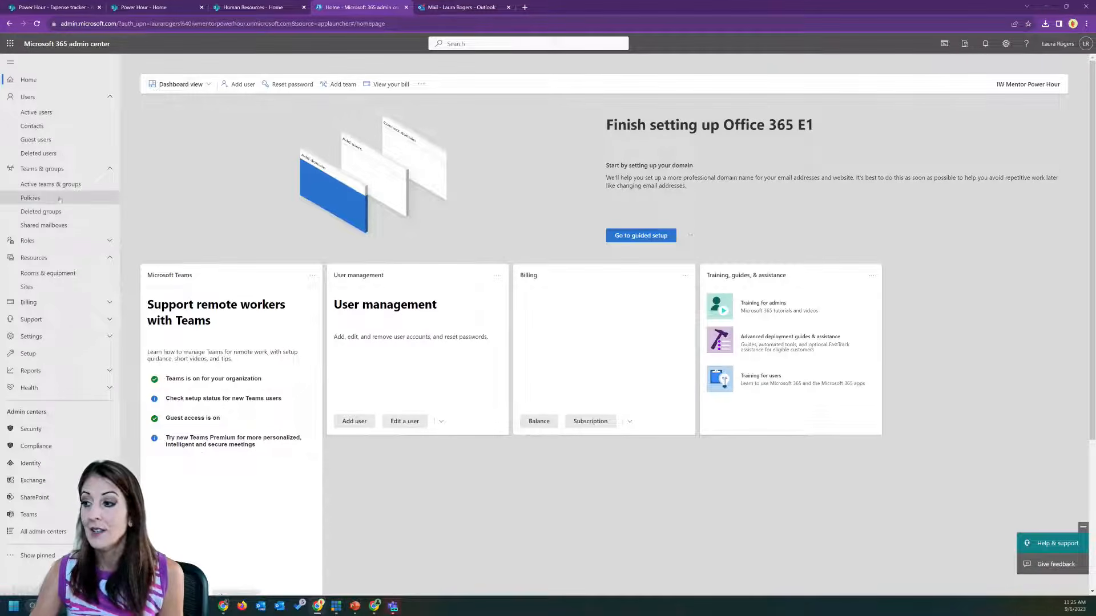
pyautogui.click(54, 226)
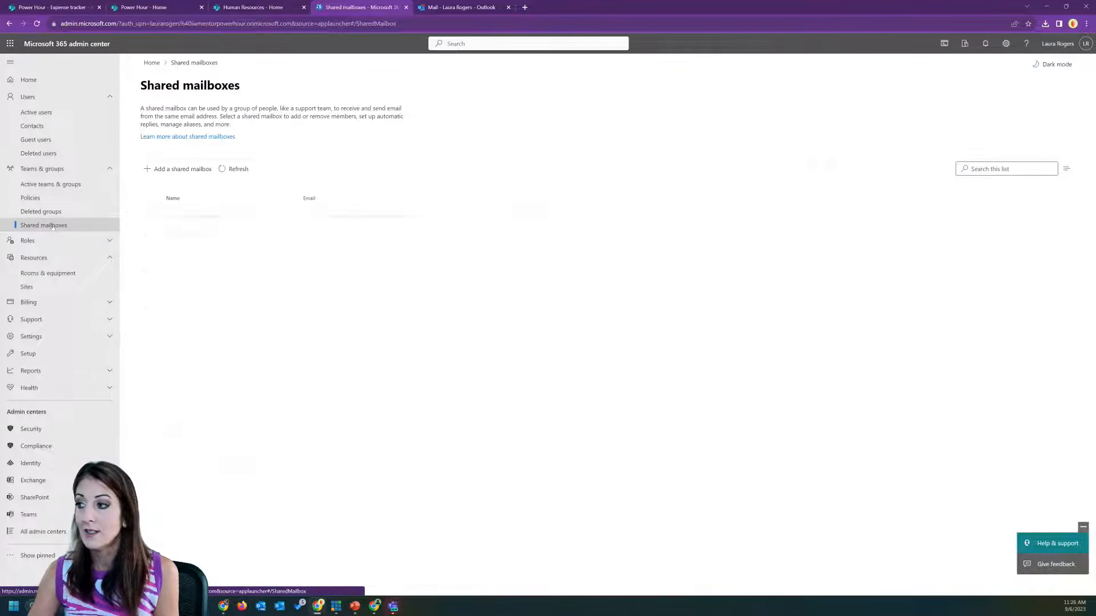
pyautogui.click(177, 169)
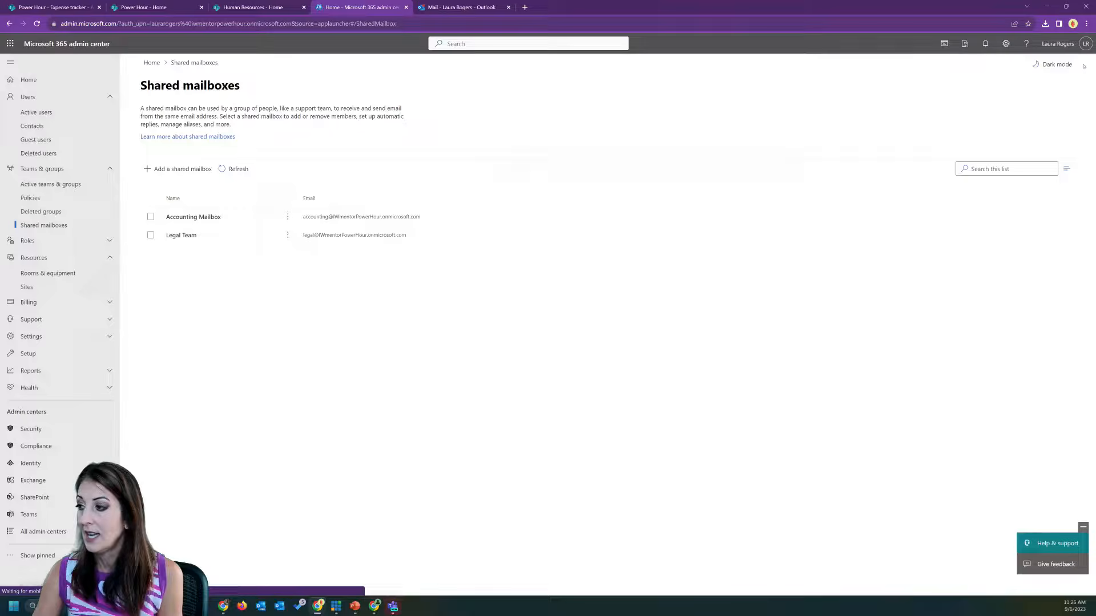
pyautogui.click(1085, 65)
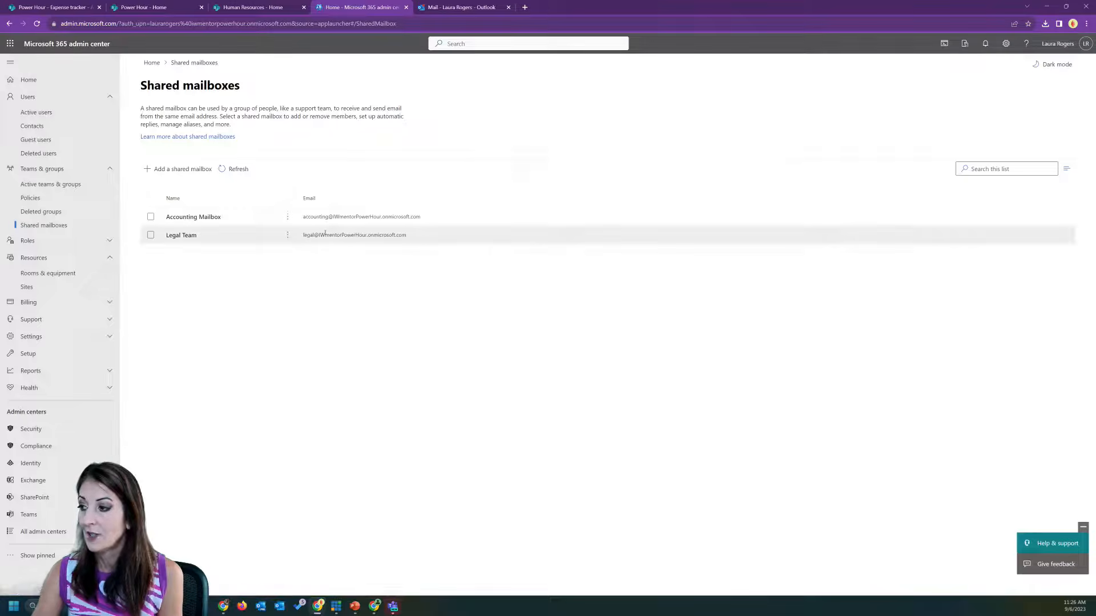
# Review the Legal Team shared mailbox's details and the Rooms & equipment resource list.
pyautogui.click(183, 235)
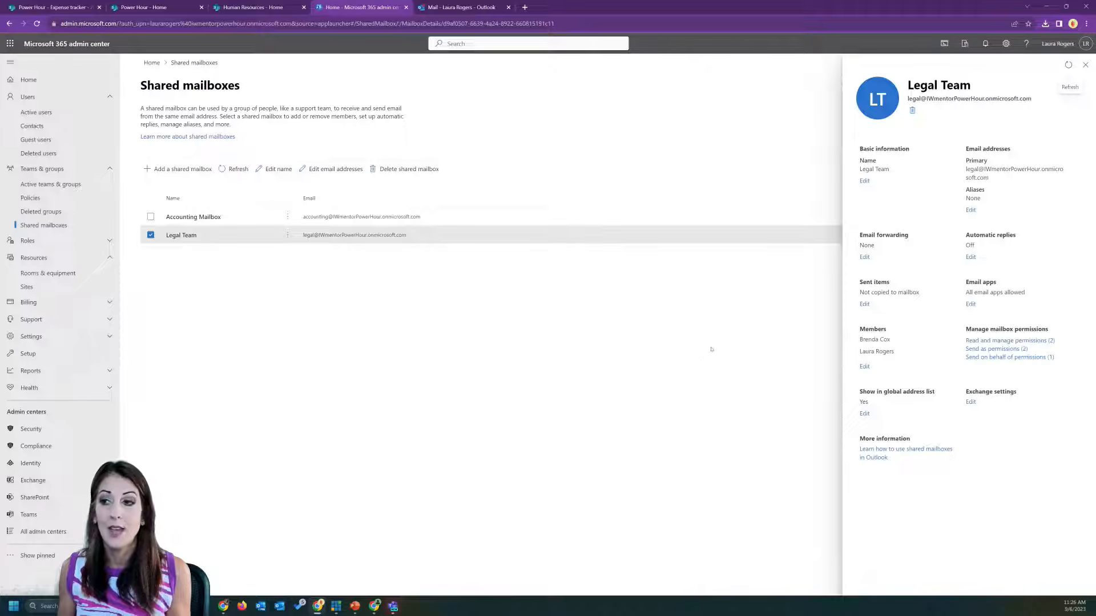
pyautogui.click(1086, 65)
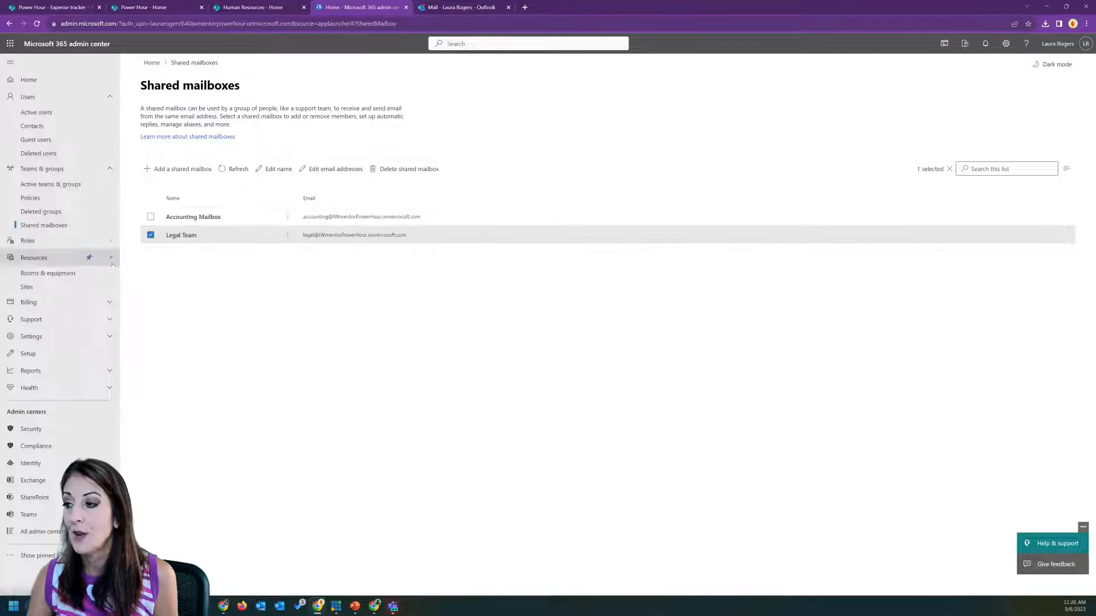
pyautogui.click(56, 273)
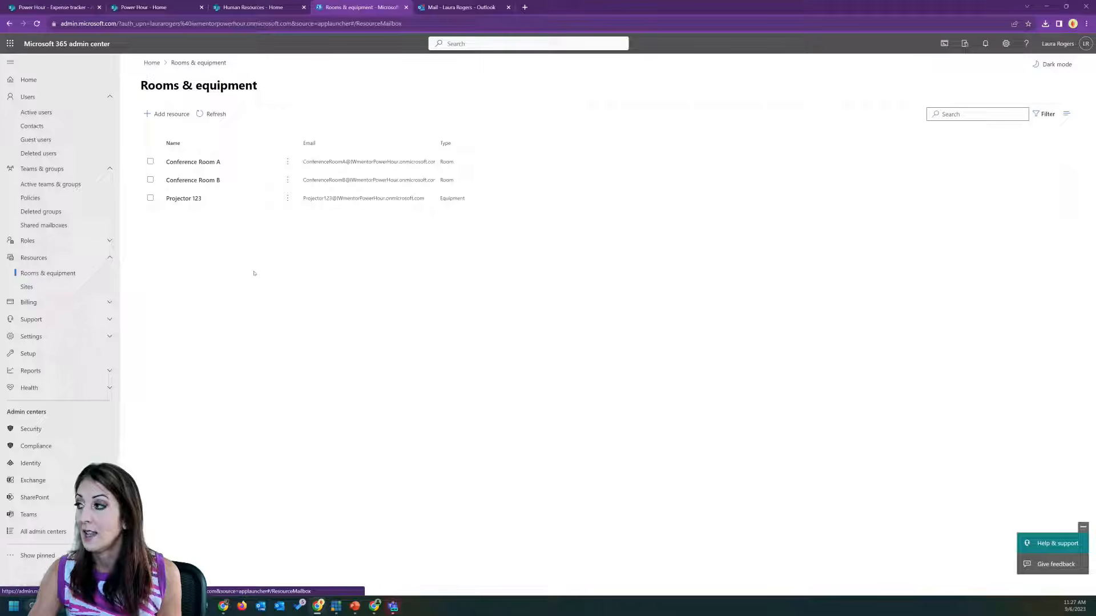
pyautogui.click(449, 8)
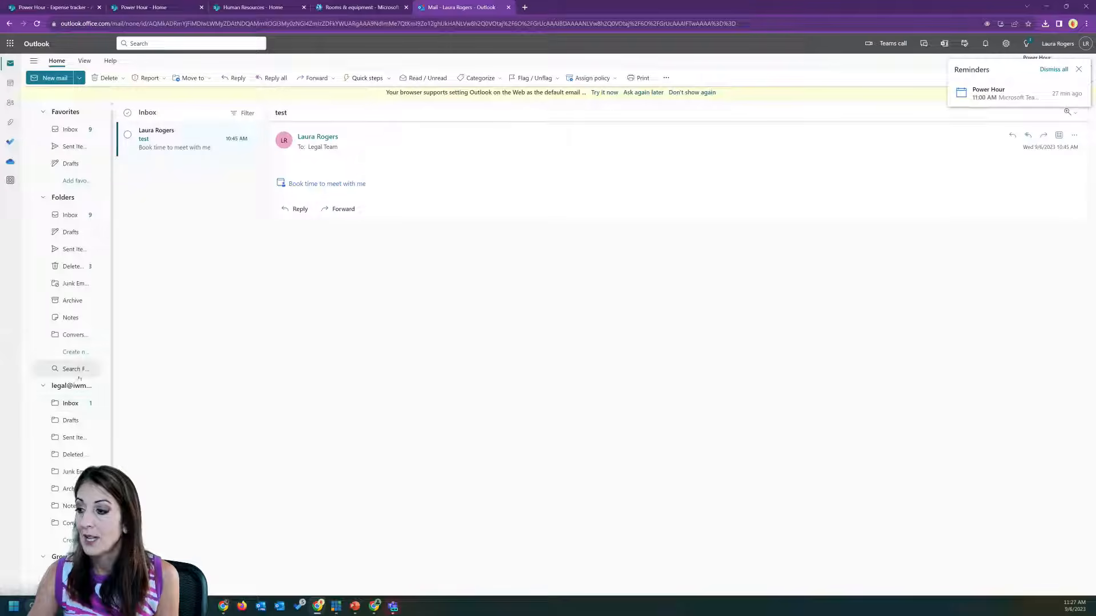
pyautogui.click(350, 7)
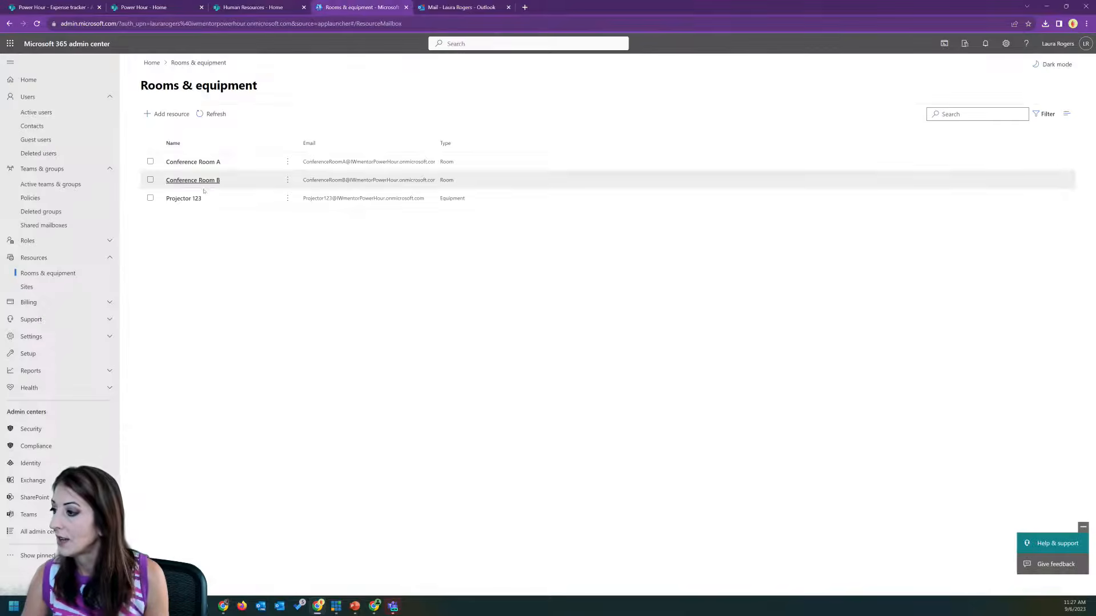
pyautogui.click(46, 225)
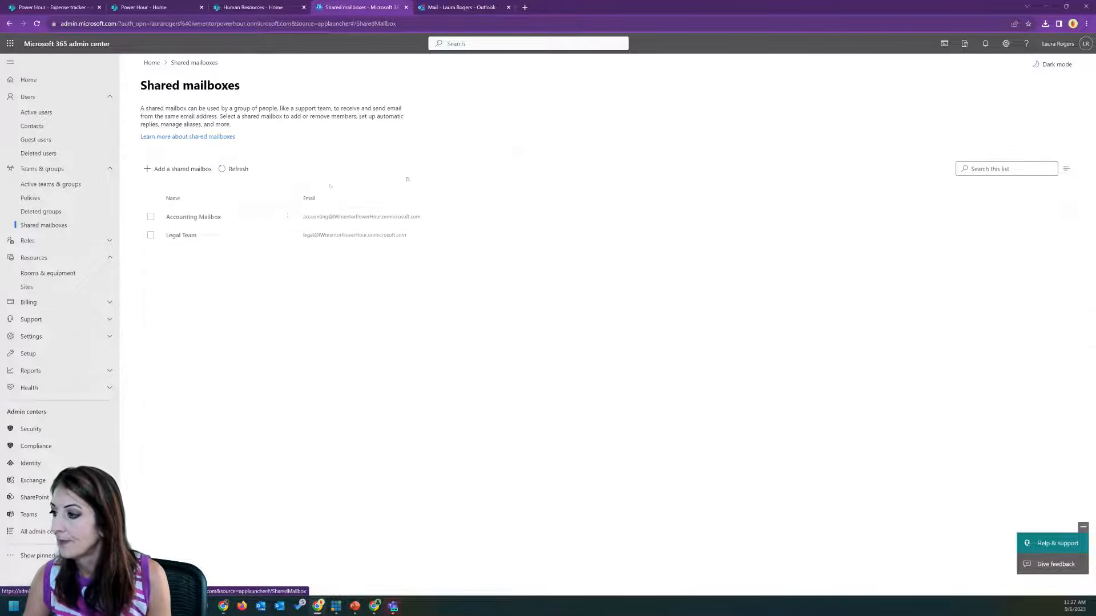
pyautogui.click(461, 7)
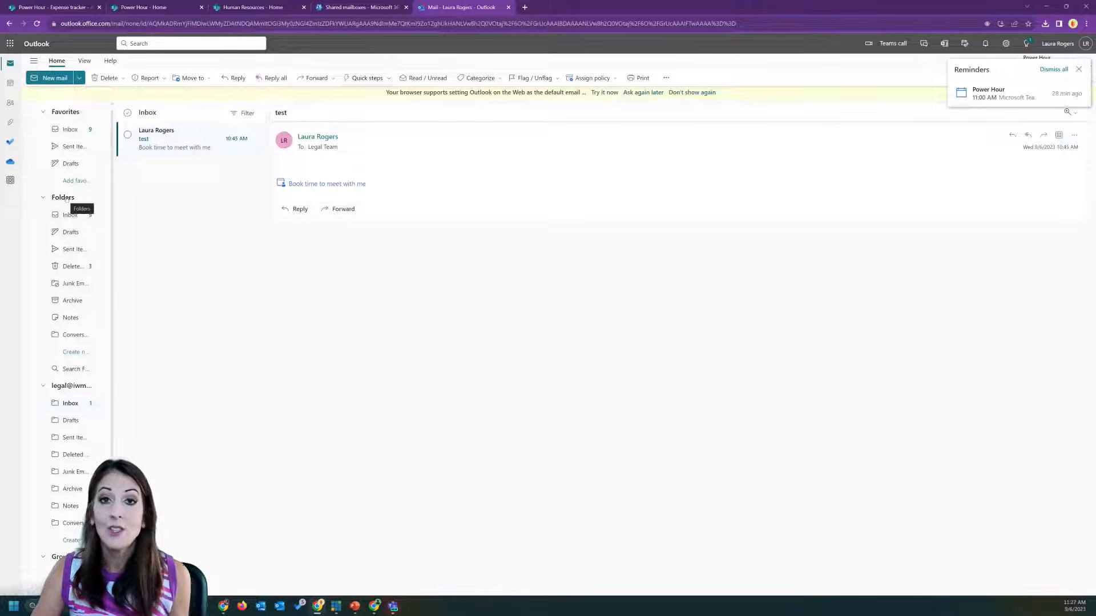
pyautogui.rightClick(66, 198)
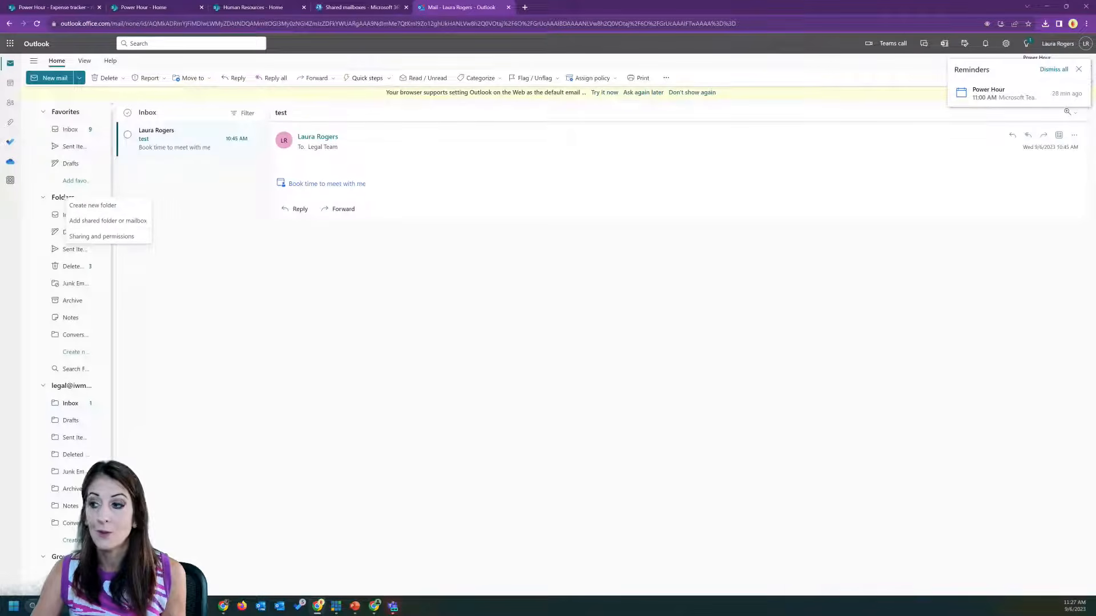
pyautogui.click(114, 222)
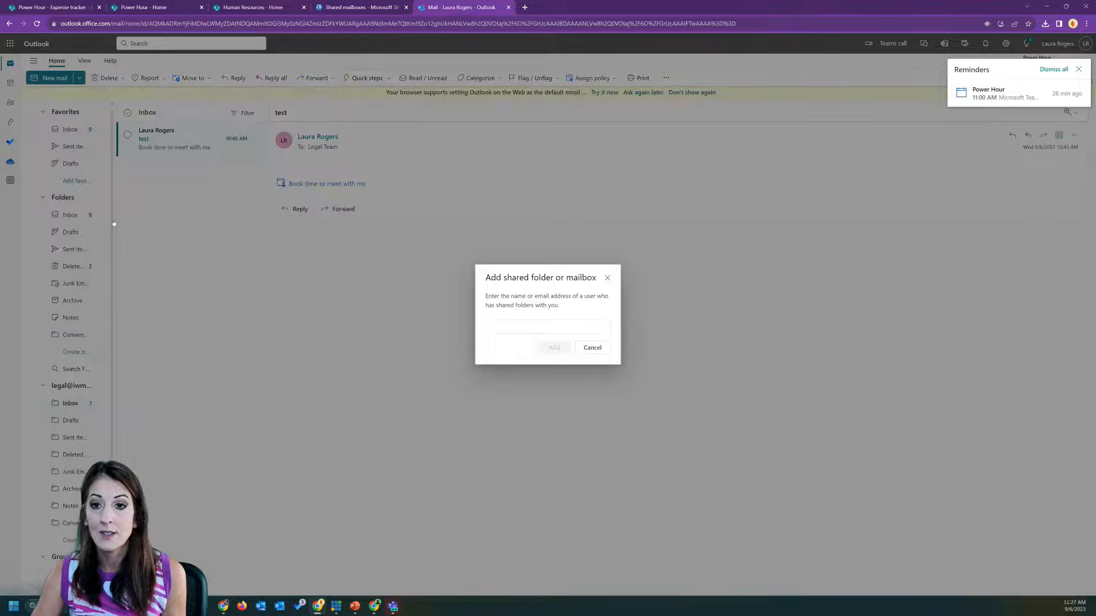
pyautogui.click(547, 325)
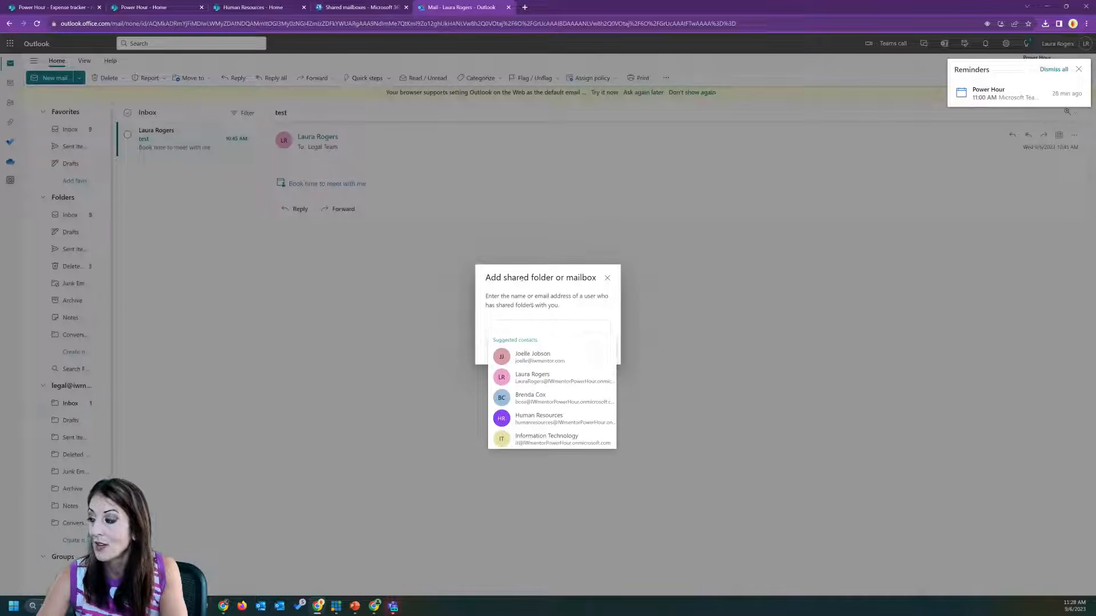
pyautogui.click(356, 7)
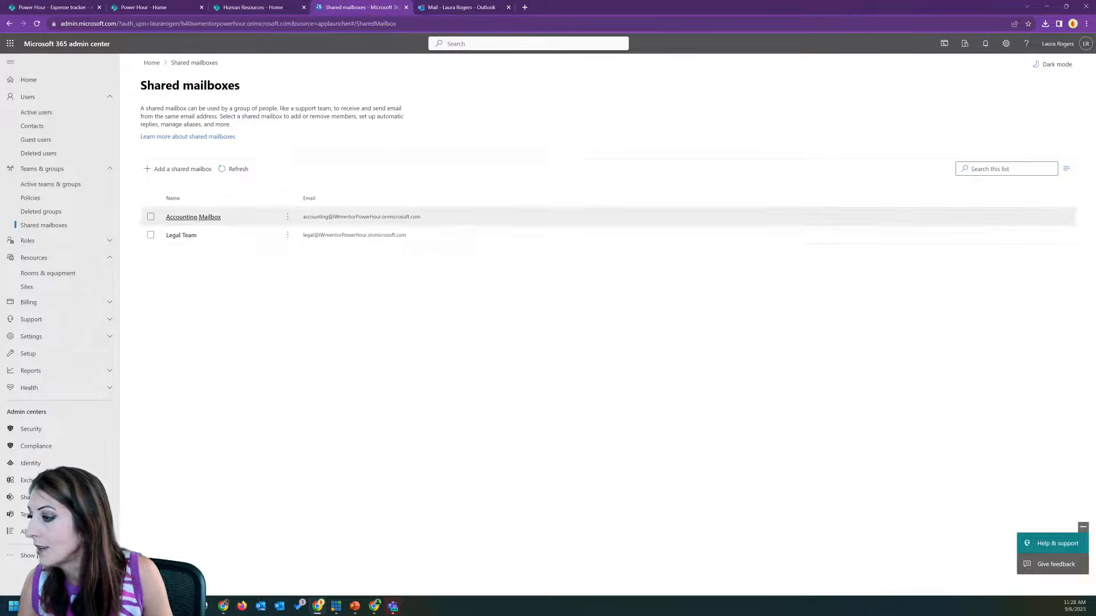
pyautogui.click(481, 5)
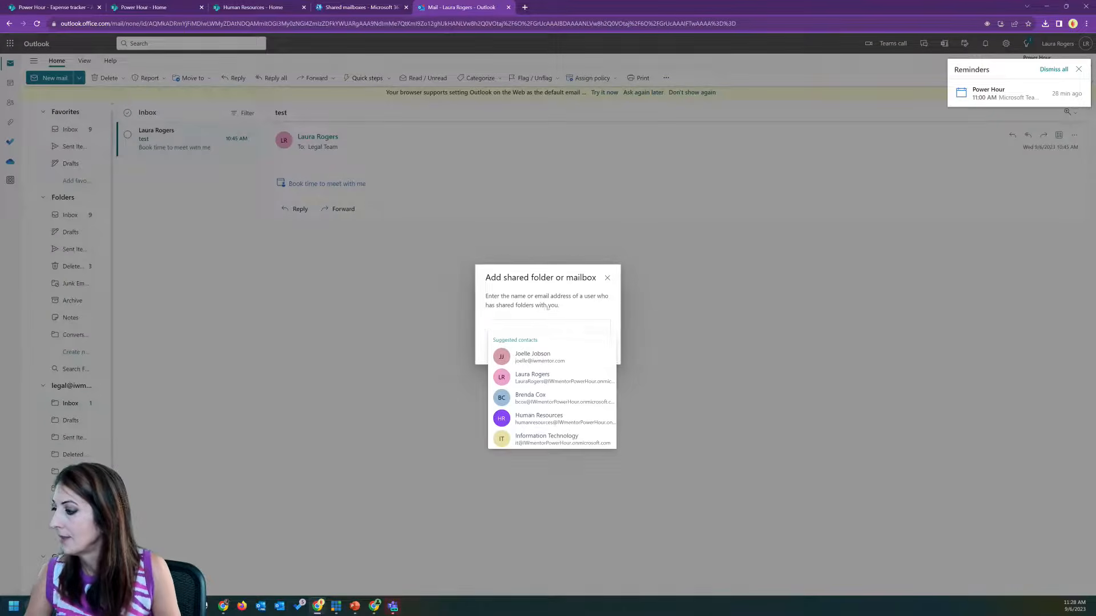
pyautogui.write('s')
pyautogui.press('Return')
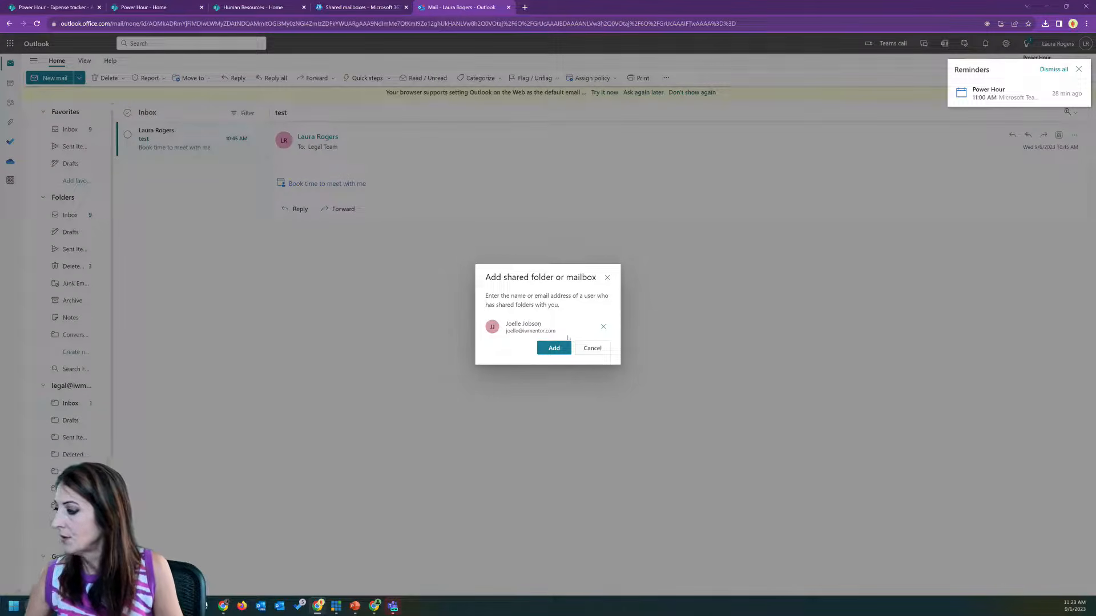
pyautogui.click(592, 348)
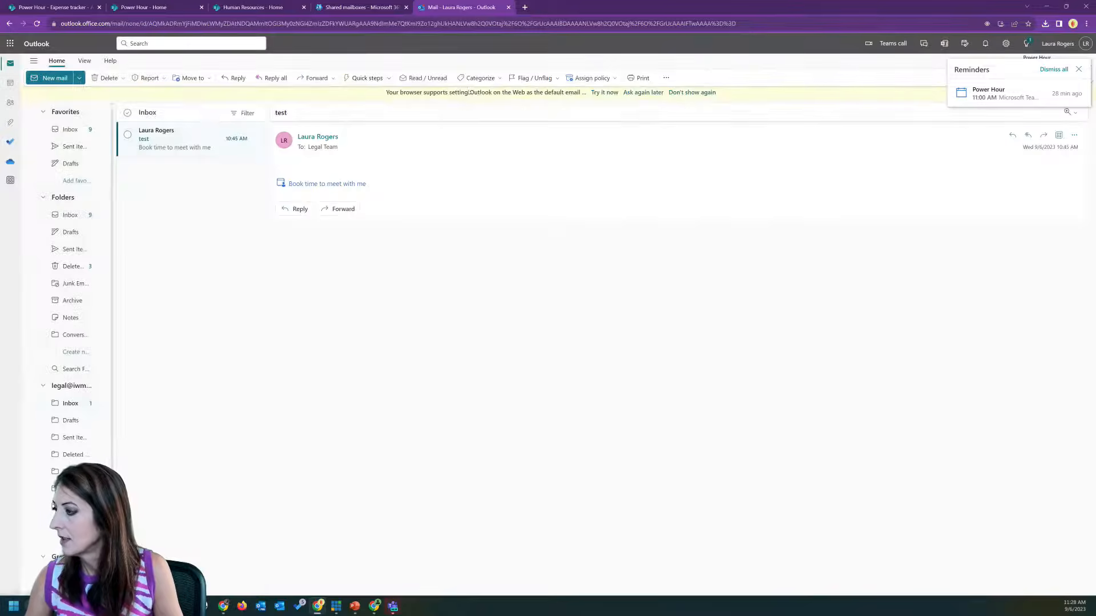
# Look up the accounting shared mailbox, add Accounting Mailbox to the Outlook folder list, and view its folders.
pyautogui.click(363, 6)
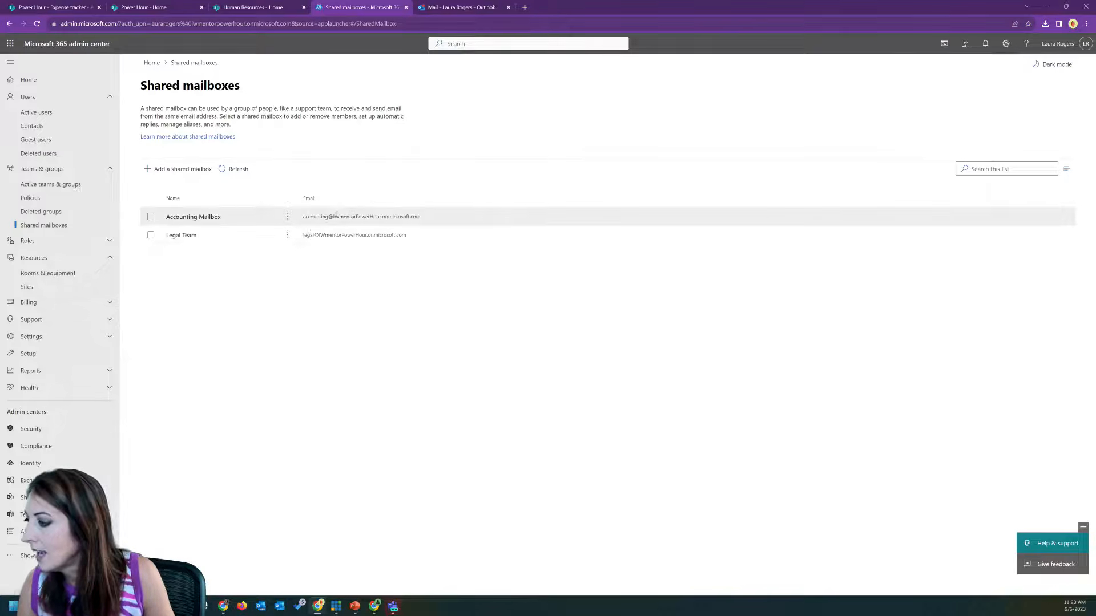
pyautogui.click(461, 7)
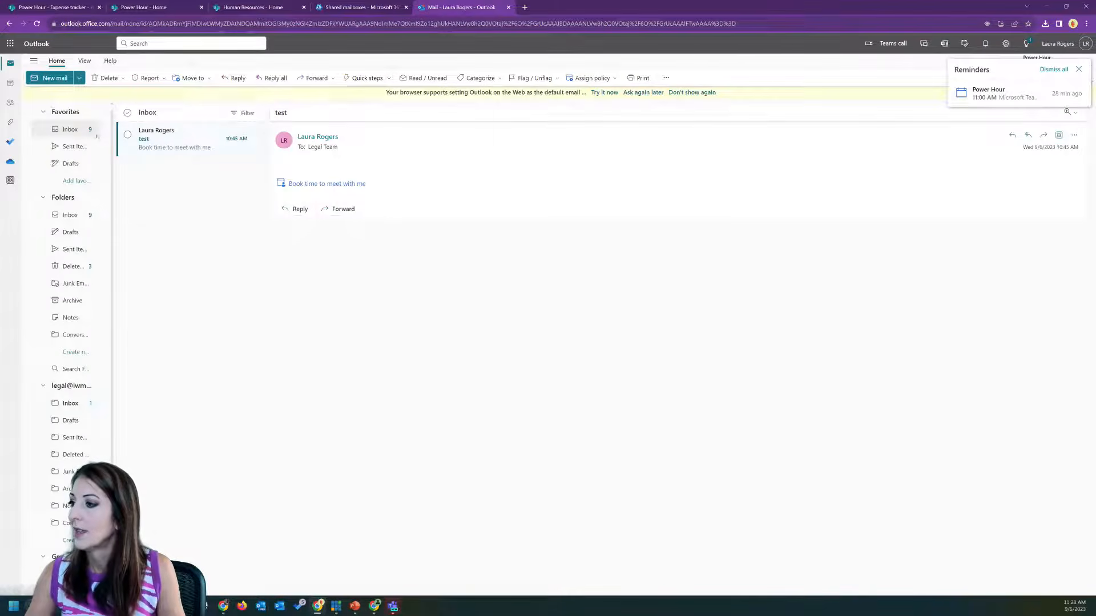
pyautogui.rightClick(65, 199)
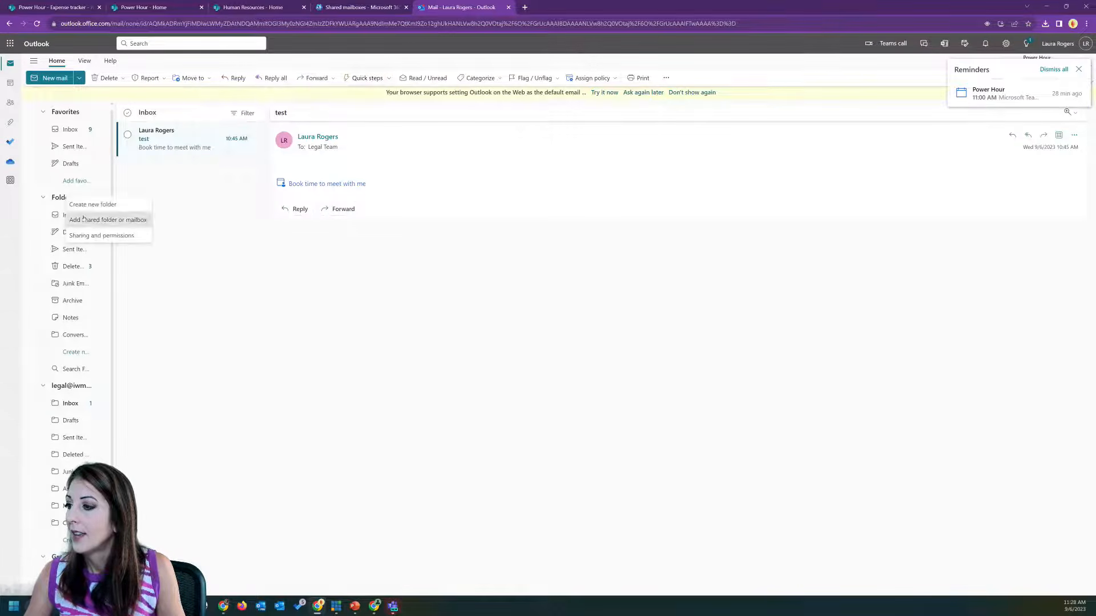
pyautogui.click(97, 220)
pyautogui.click(556, 326)
pyautogui.write('accounting')
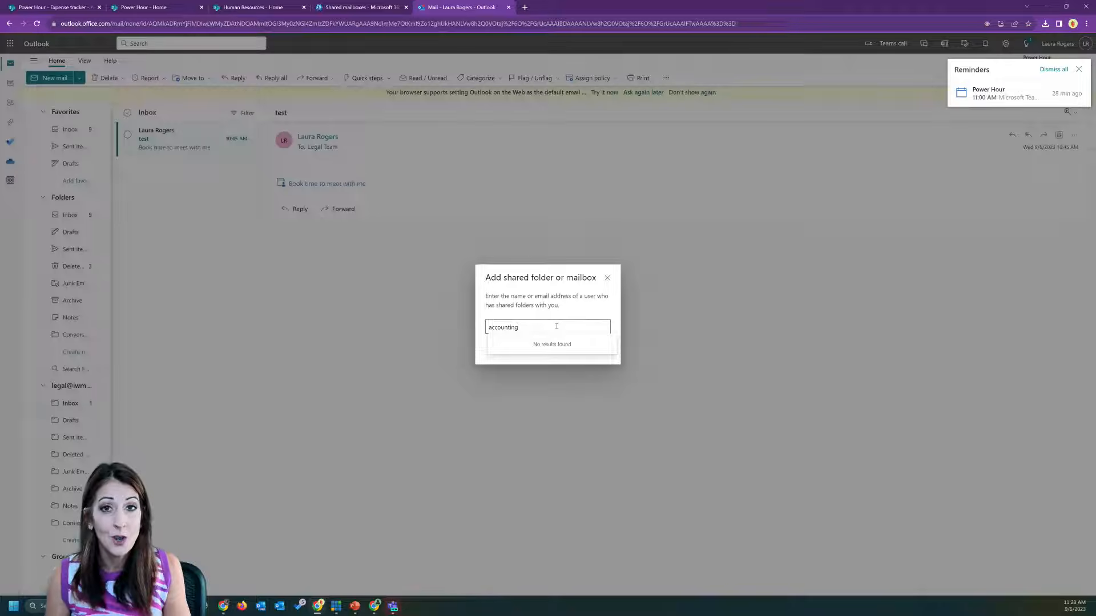
pyautogui.write('@')
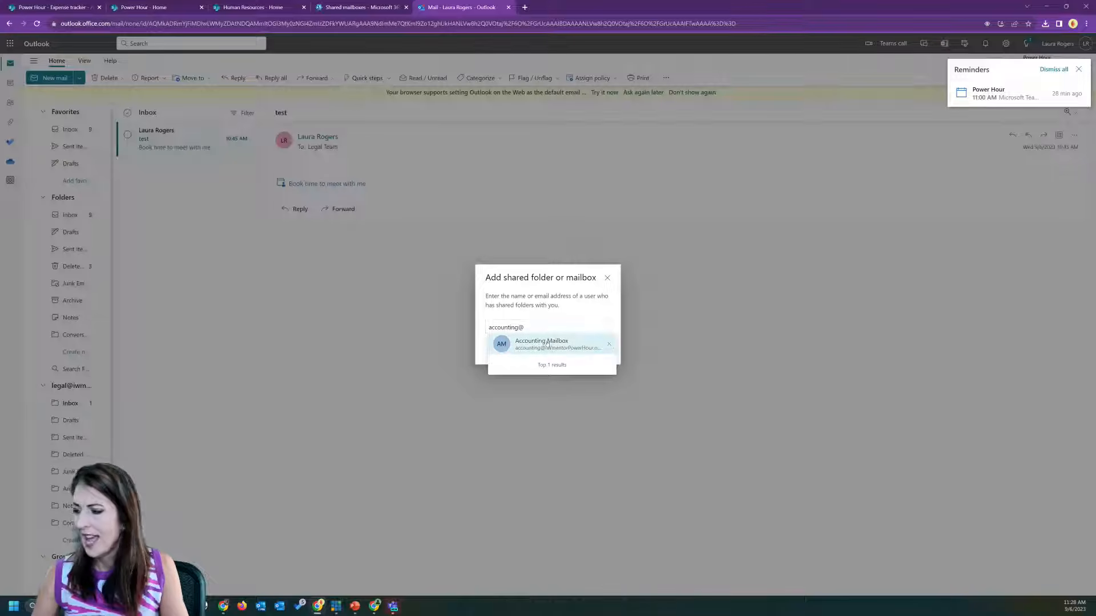
pyautogui.click(547, 344)
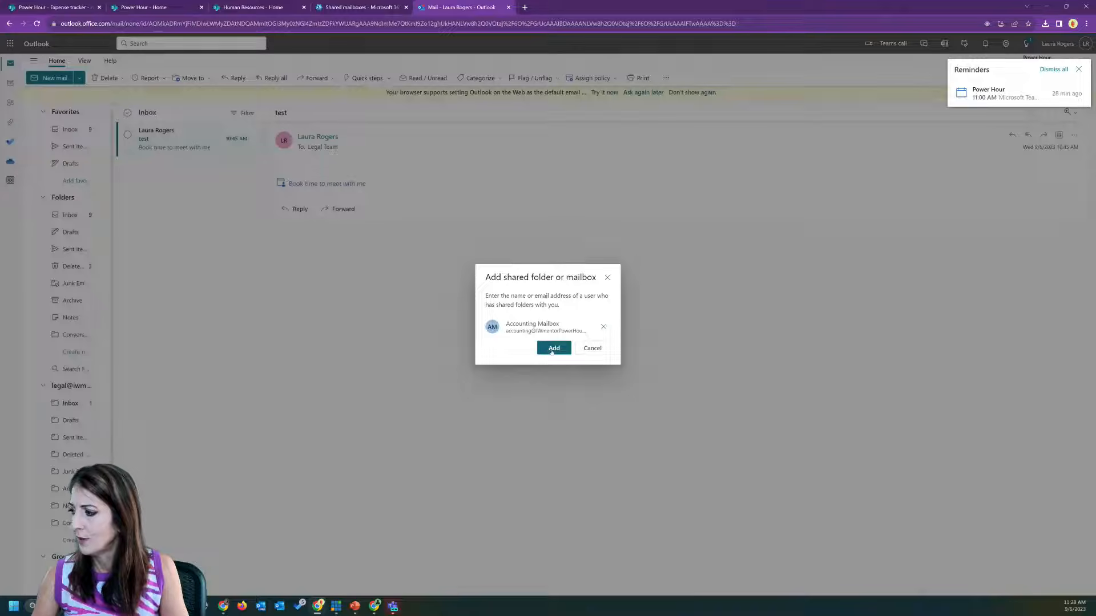
pyautogui.click(552, 349)
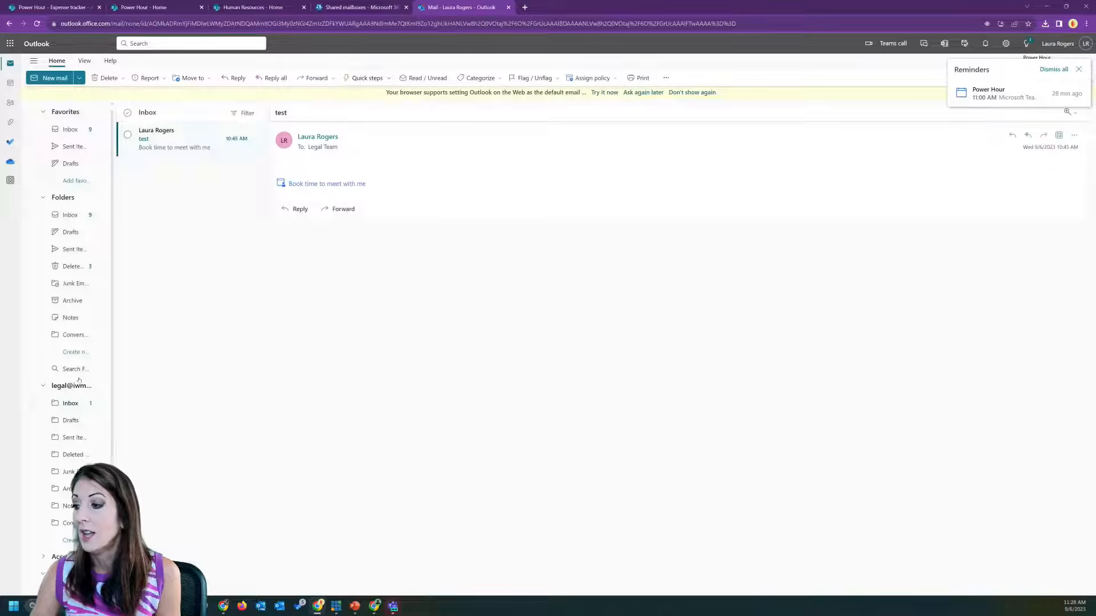
pyautogui.scroll(-1, 73, 415)
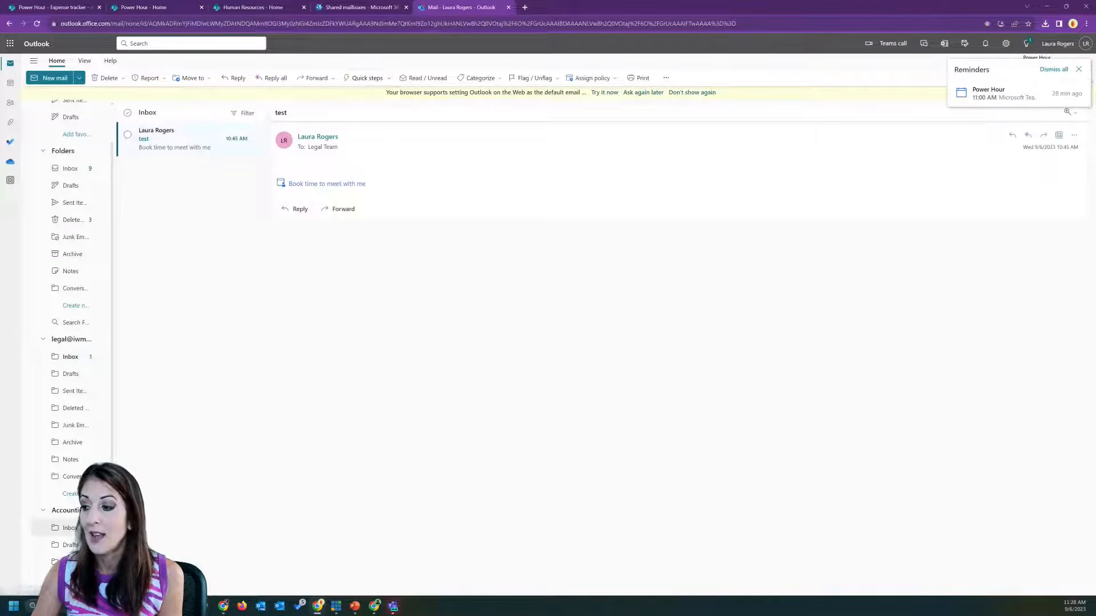
pyautogui.scroll(-3, 70, 531)
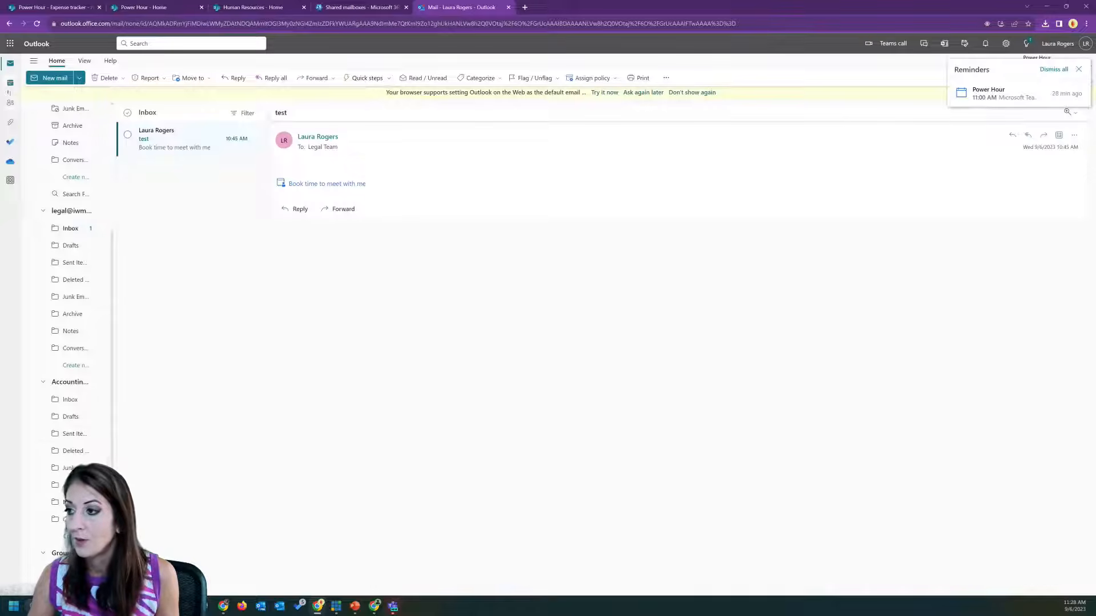
# Open the Outlook calendar and hide the colleague's calendar listed under People's calendars.
pyautogui.click(10, 84)
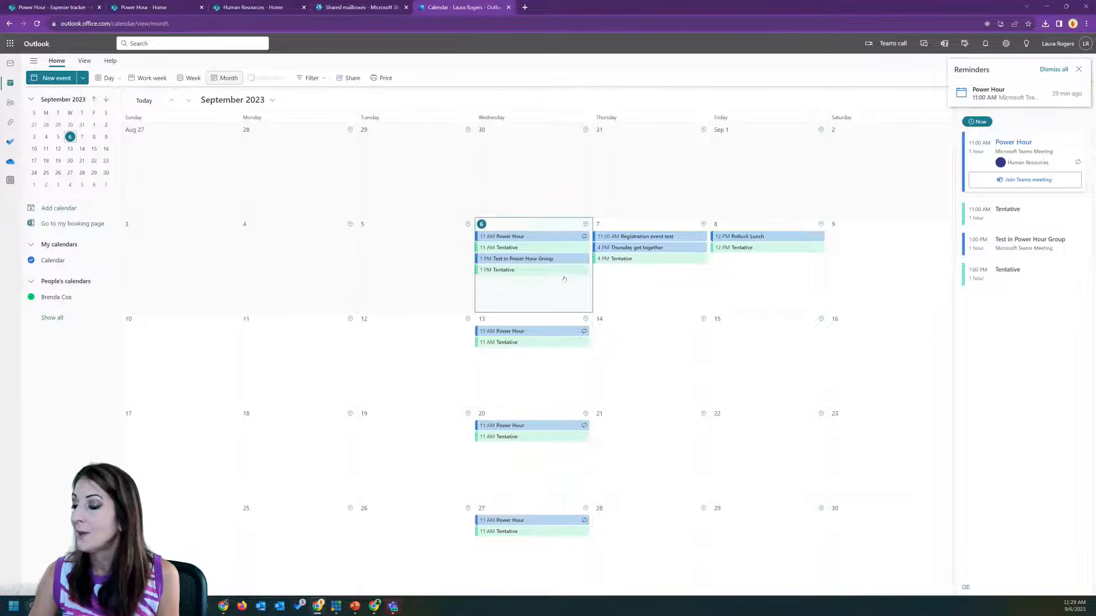
pyautogui.click(31, 297)
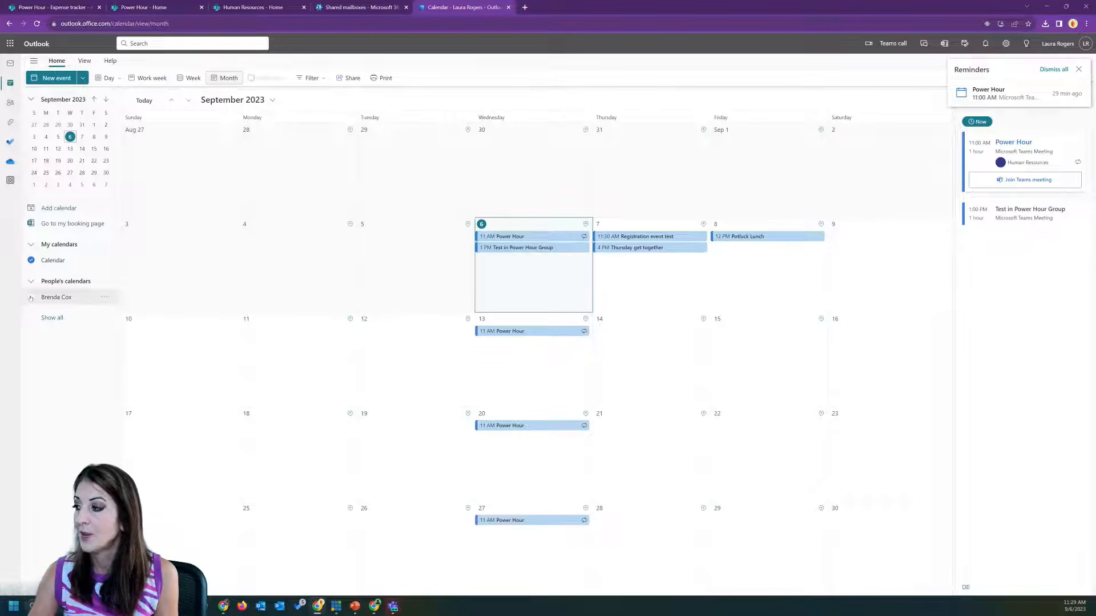
pyautogui.click(31, 297)
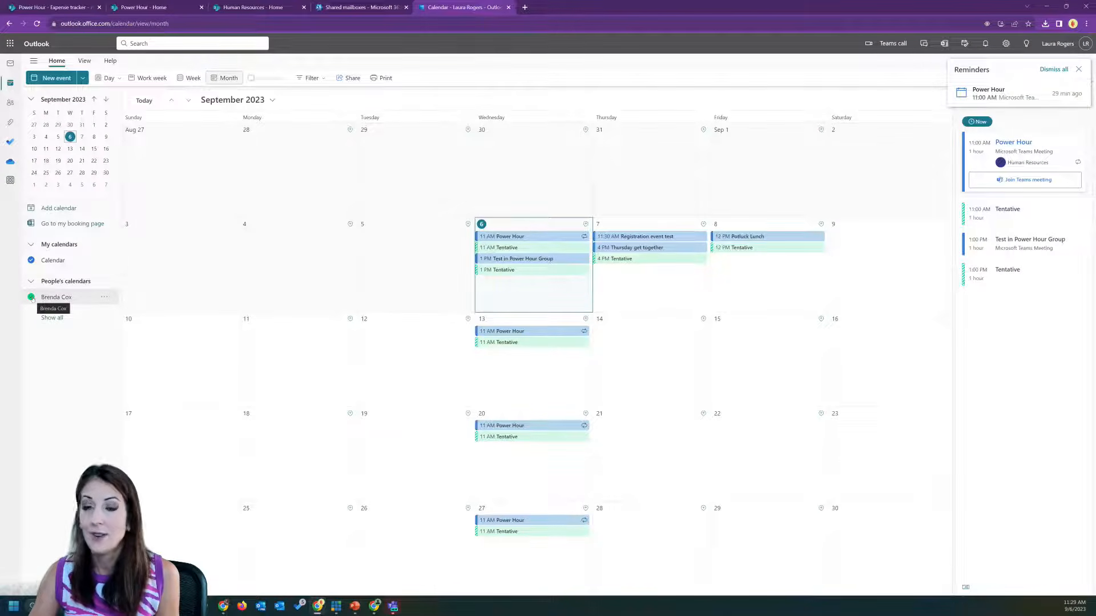
pyautogui.click(32, 297)
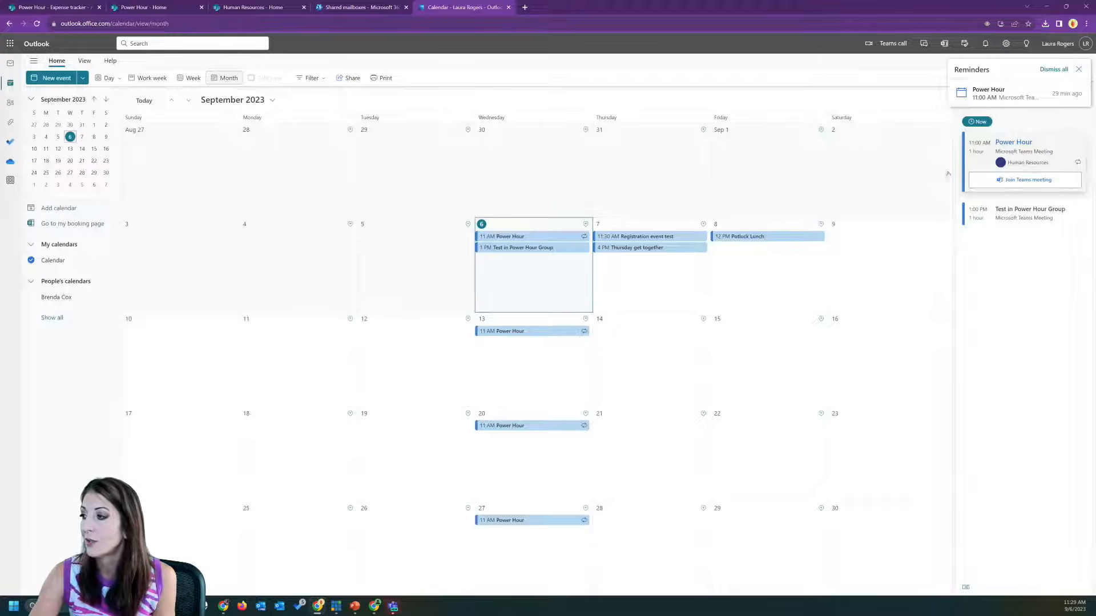
# Close the Power Hour reminder and review the Registration event test and Thursday get together details on September 7.
pyautogui.click(655, 284)
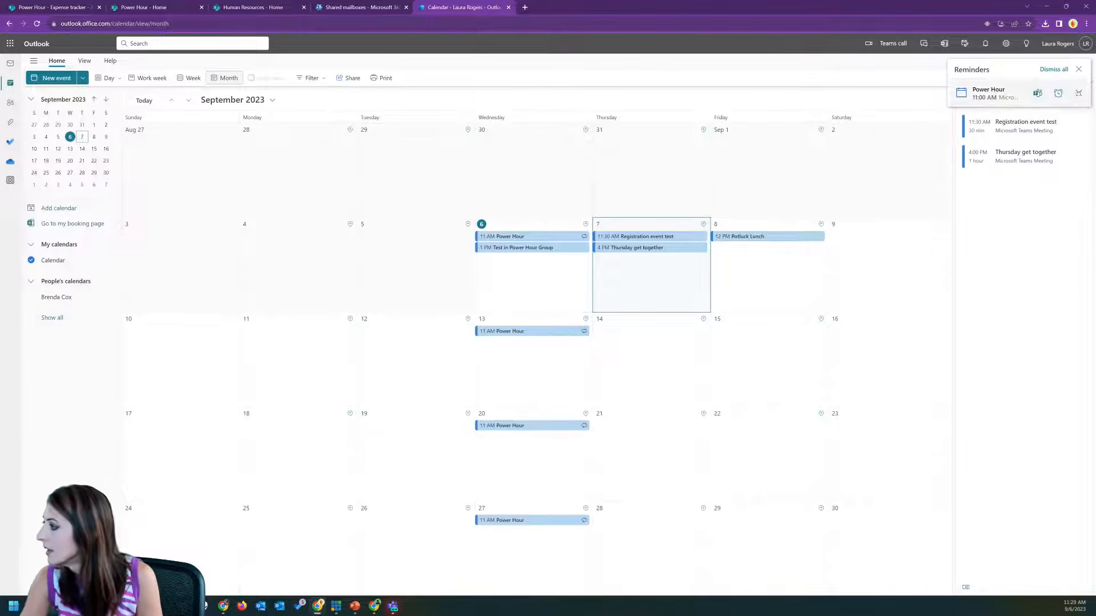
pyautogui.click(1078, 69)
pyautogui.click(1069, 132)
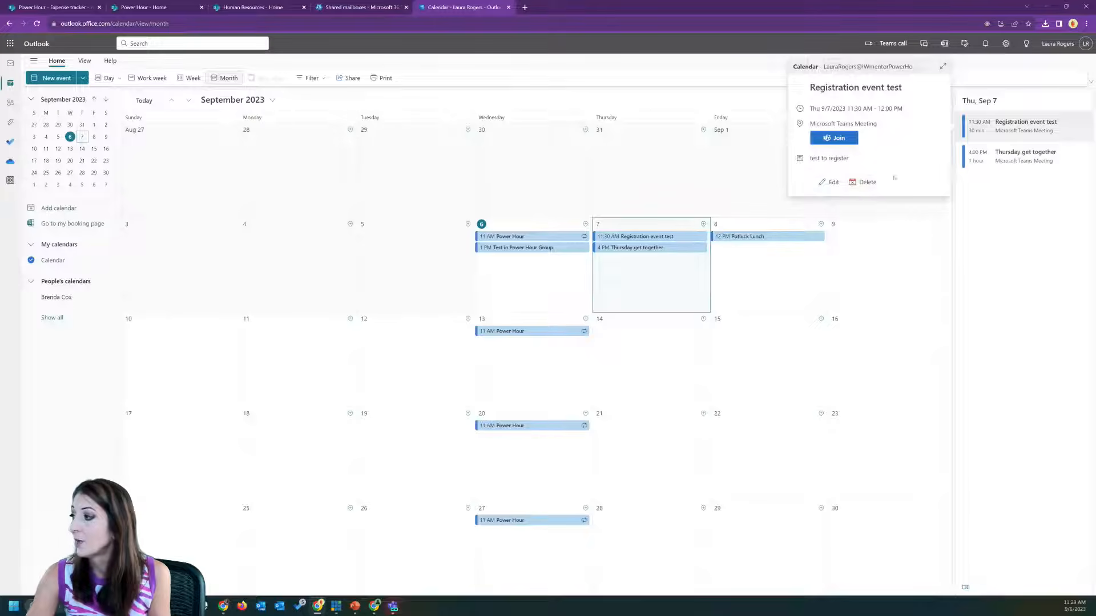
pyautogui.click(1019, 160)
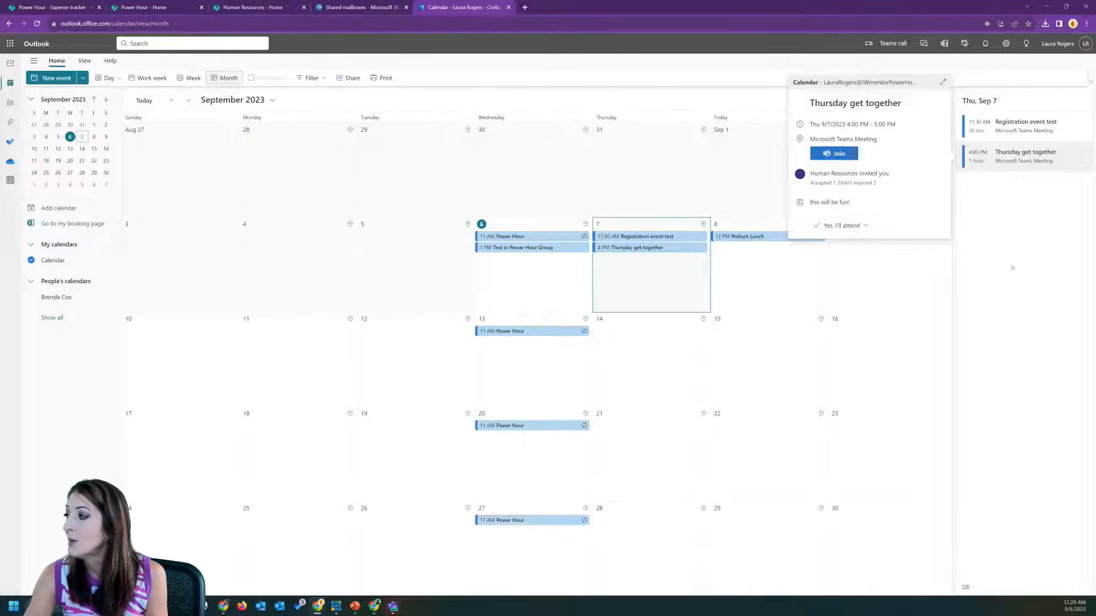
pyautogui.click(1013, 268)
pyautogui.click(550, 277)
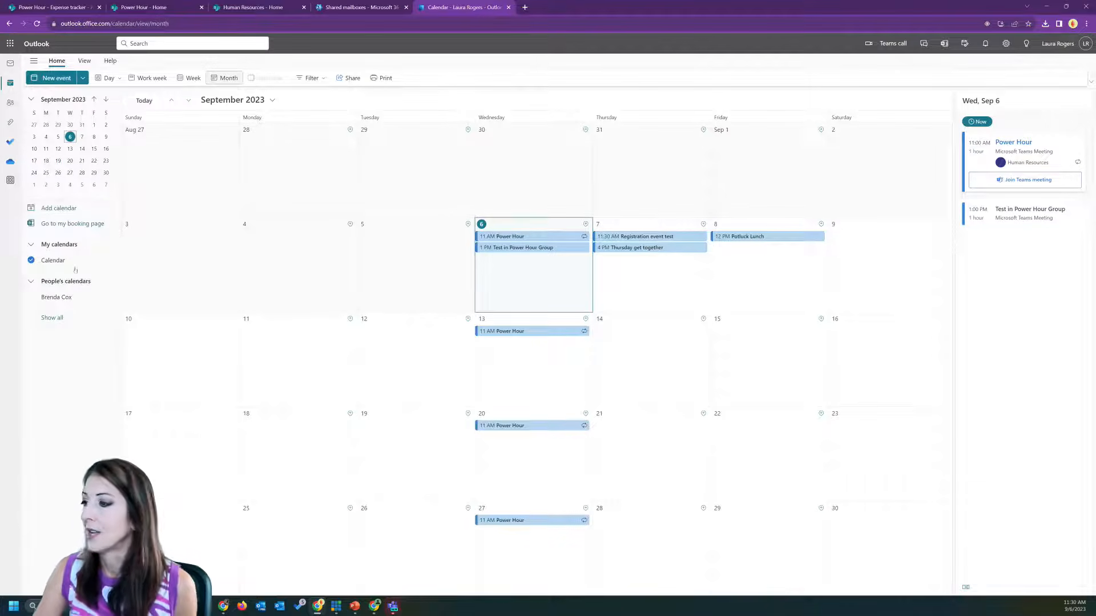
# Return to Outlook mail and switch to the Teams window showing the Power Hour team's General channel.
pyautogui.click(10, 64)
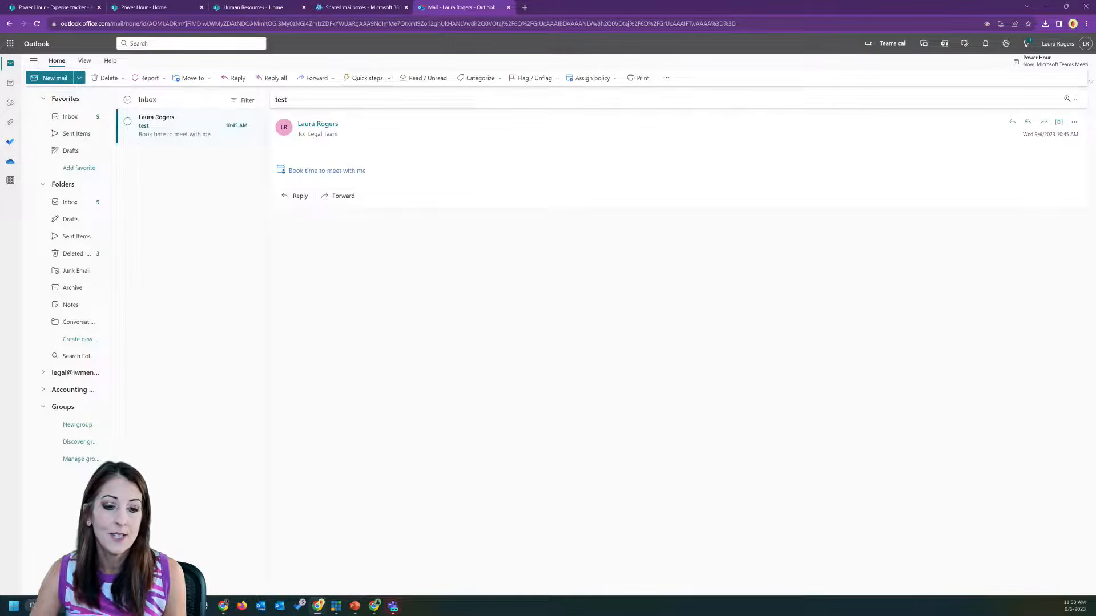
pyautogui.hotkey('alt', 'Tab')
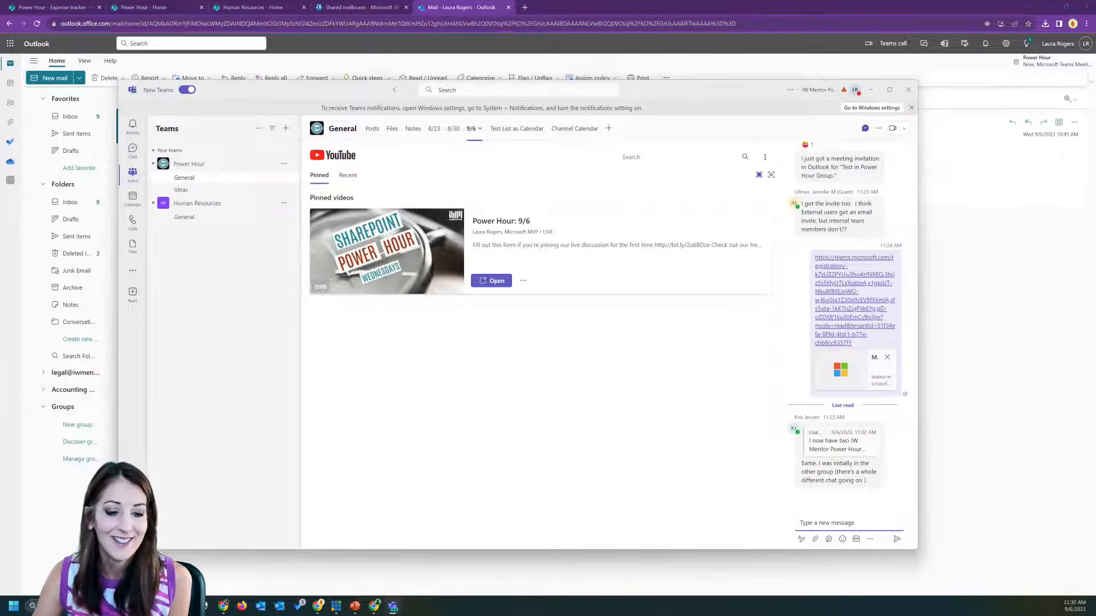
pyautogui.hotkey('alt', 'Tab')
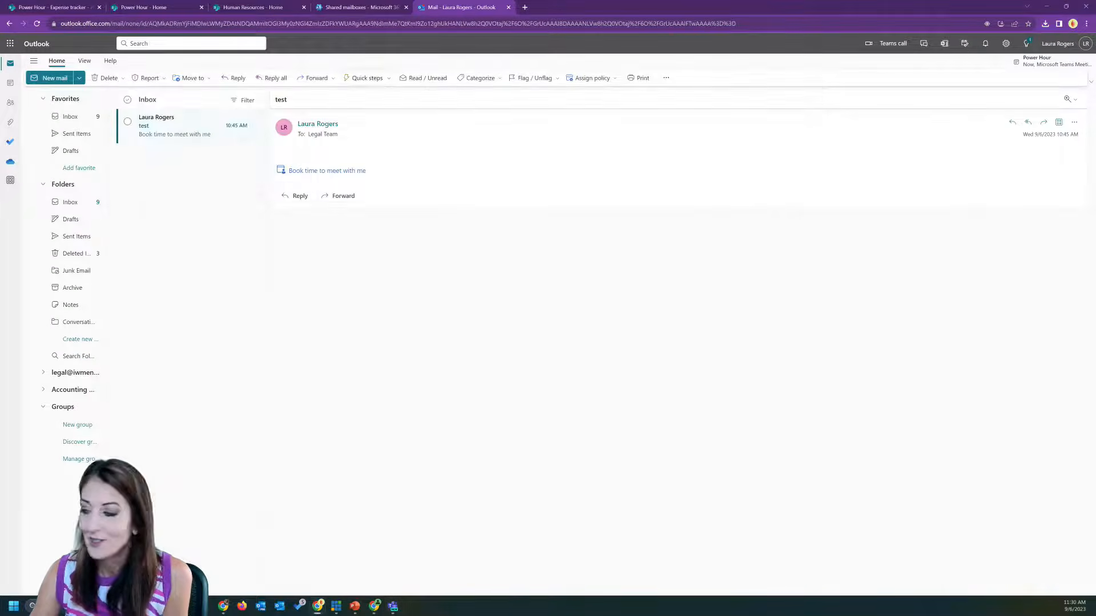
pyautogui.hotkey('alt', 'Tab')
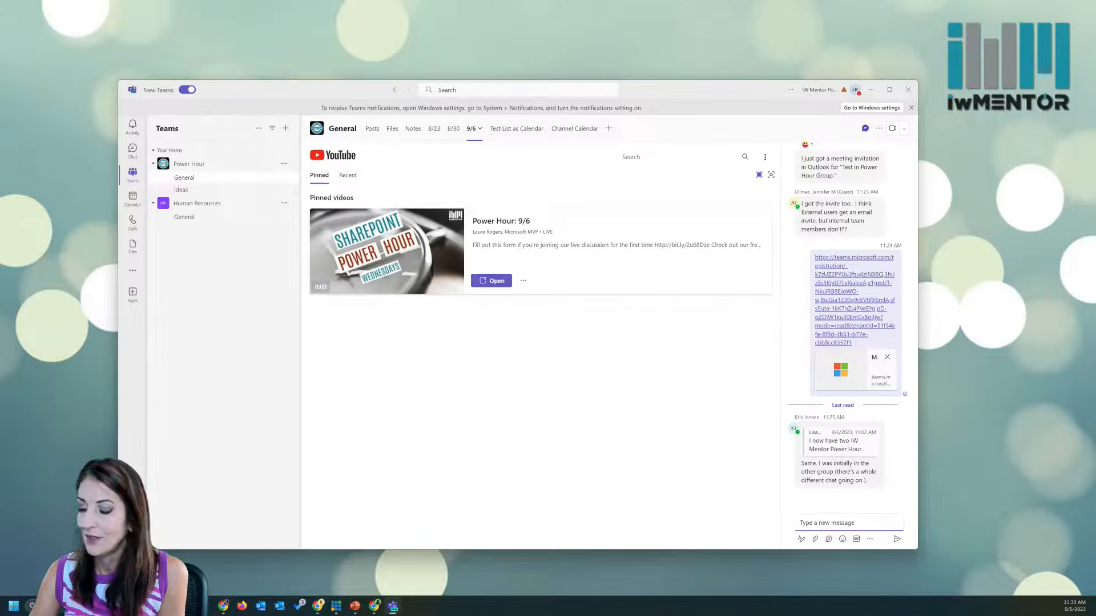
pyautogui.hotkey('alt', 'Tab')
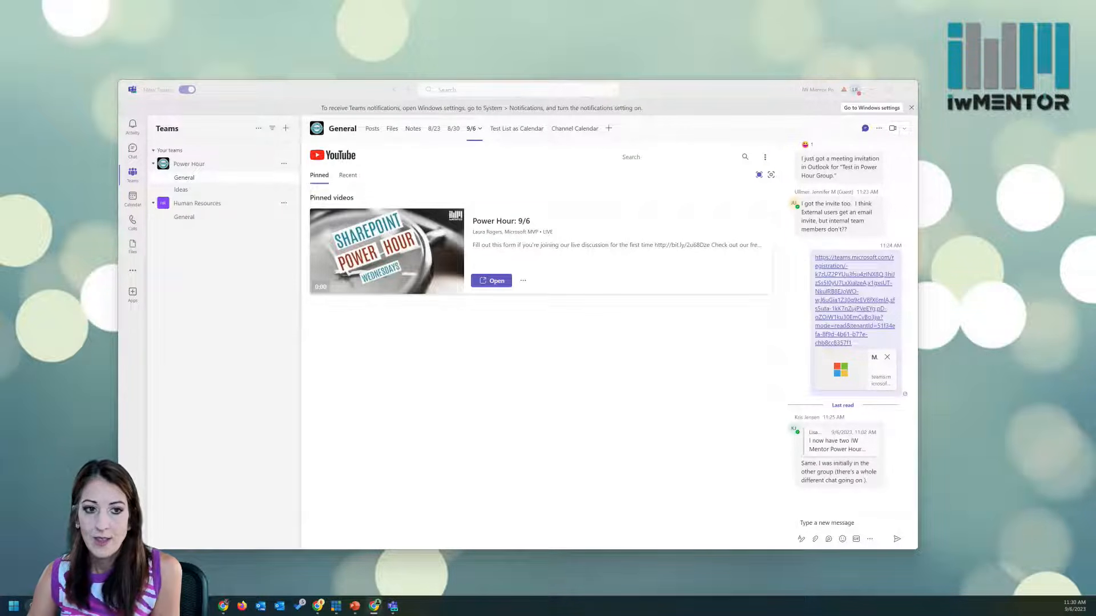
pyautogui.click(826, 523)
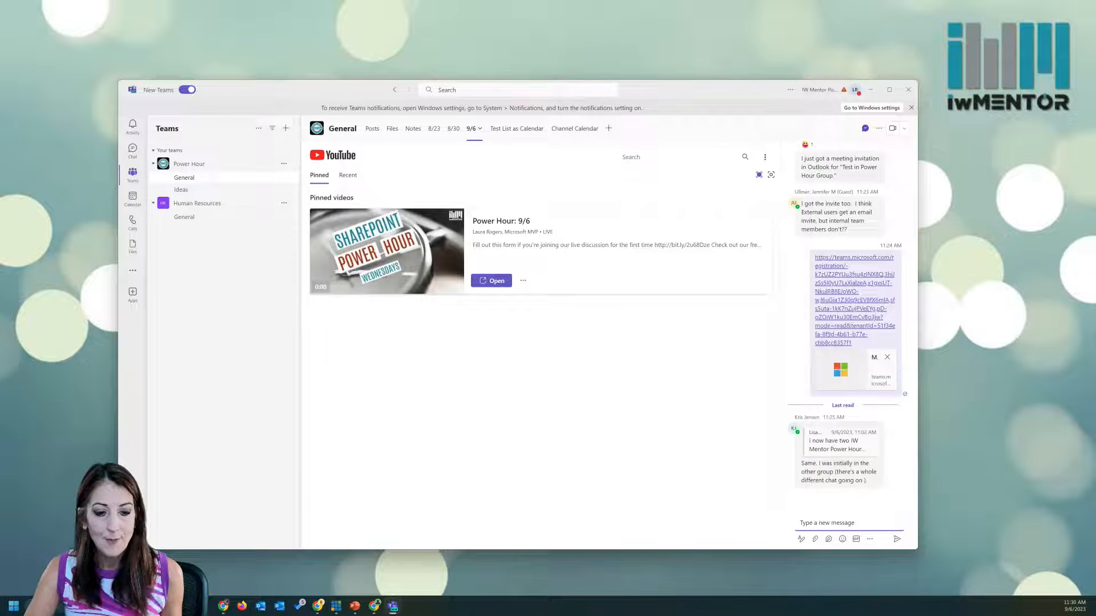
pyautogui.hotkey('alt', 'Tab')
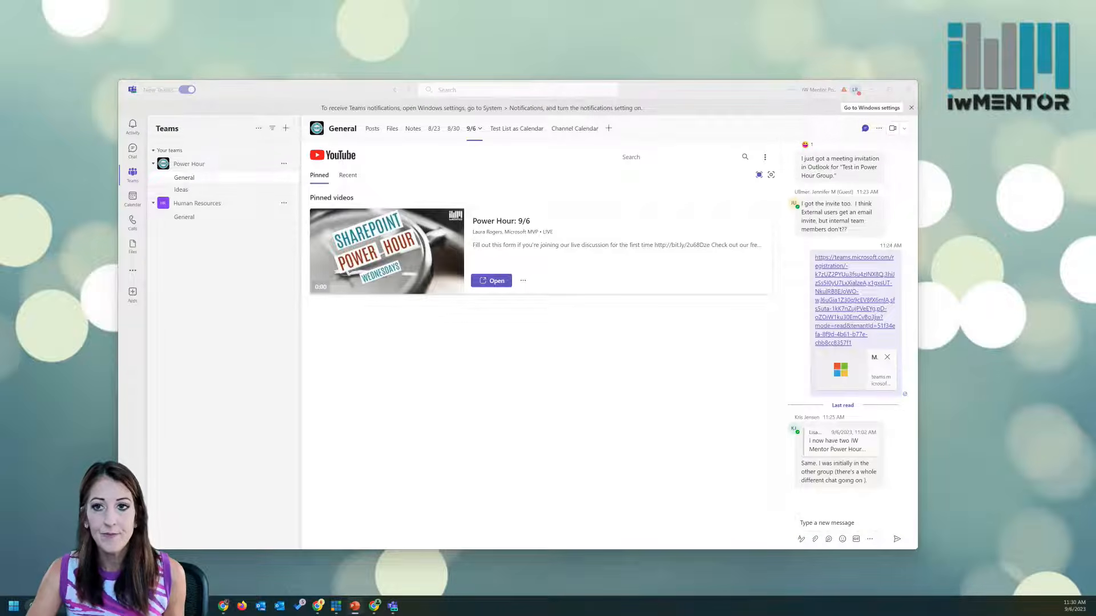
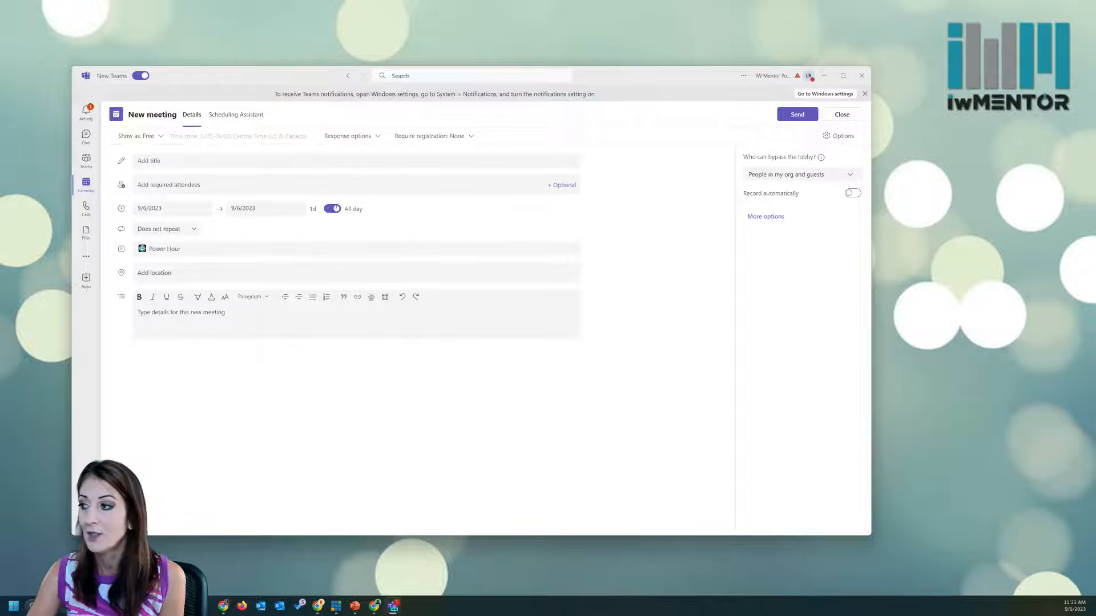
# Check the new Power Hour channel meeting's recurrence options, turn off its all-day setting, and discard the meeting.
pyautogui.click(192, 229)
pyautogui.click(273, 228)
pyautogui.click(332, 209)
pyautogui.click(842, 114)
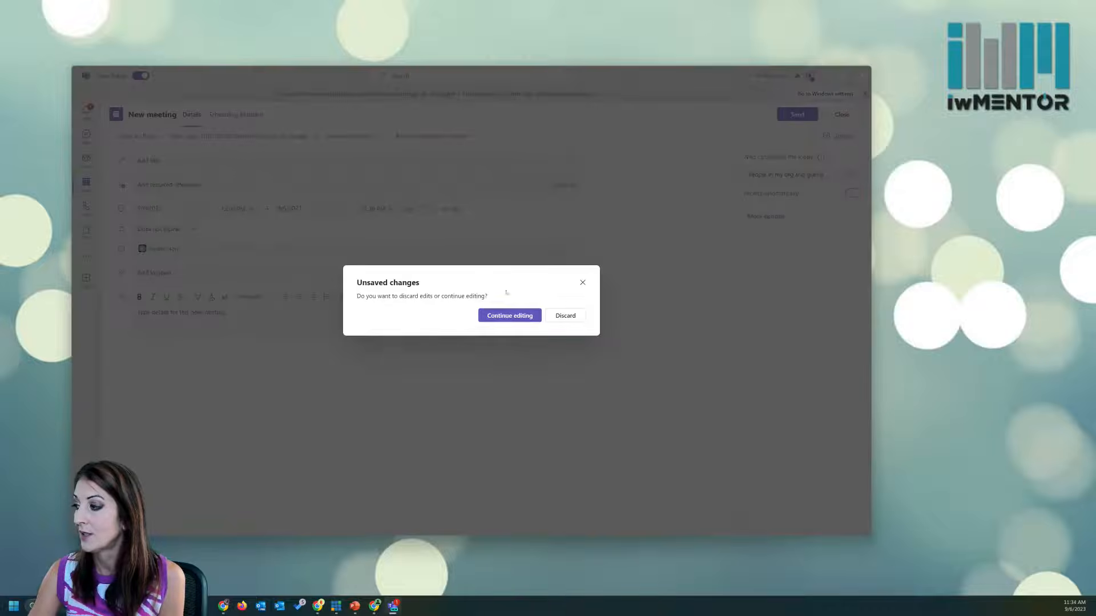
pyautogui.click(565, 315)
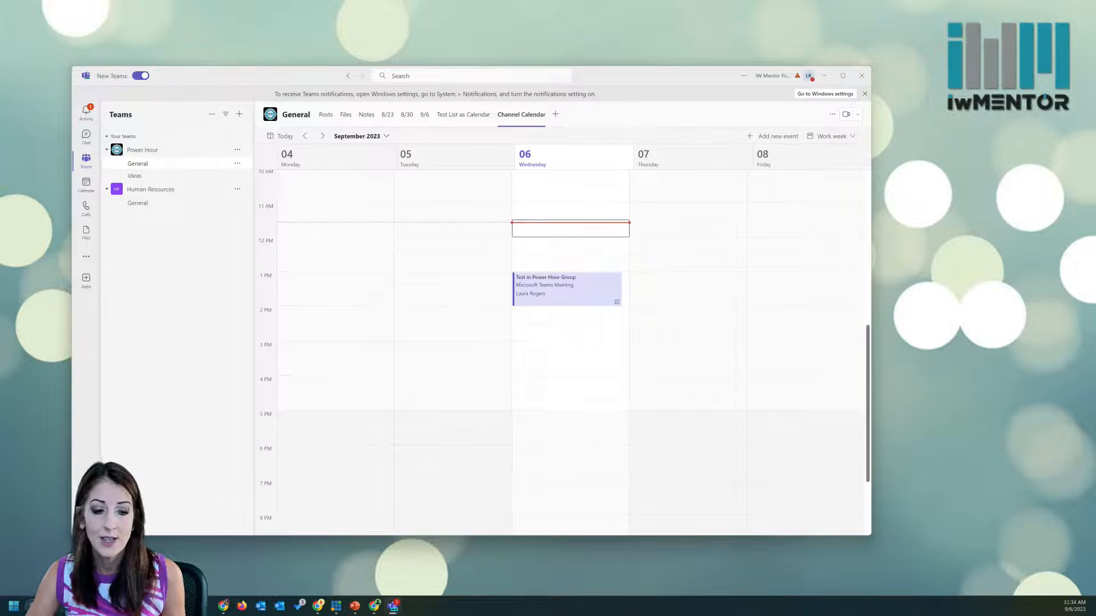
# Switch to Outlook in the browser, view the calendar, and expand the legal shared mailbox's folders in mail.
pyautogui.hotkey('alt', 'Tab')
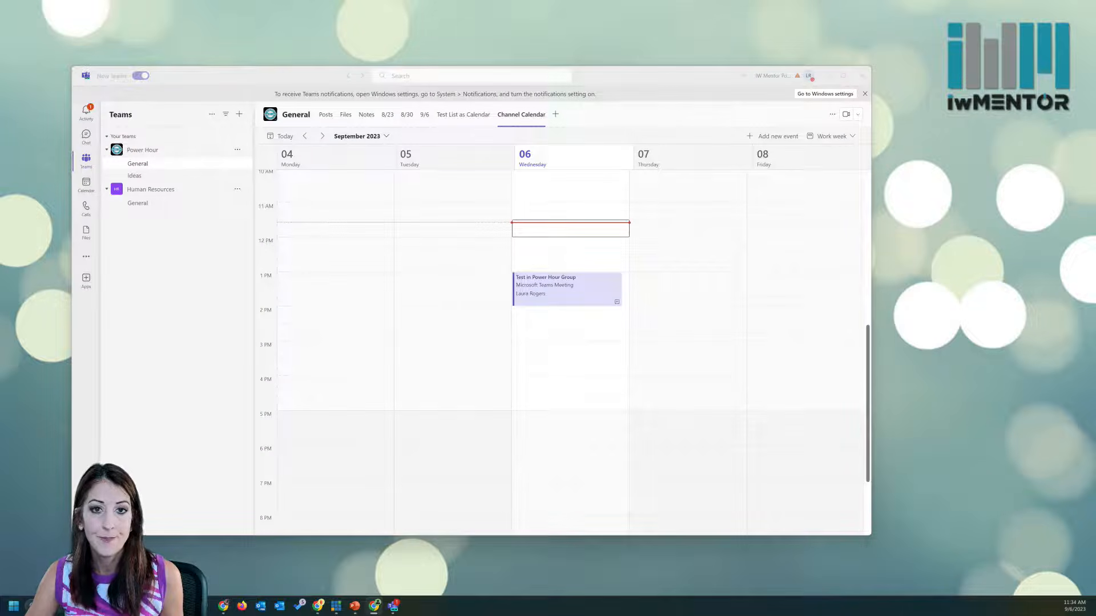
pyautogui.click(318, 606)
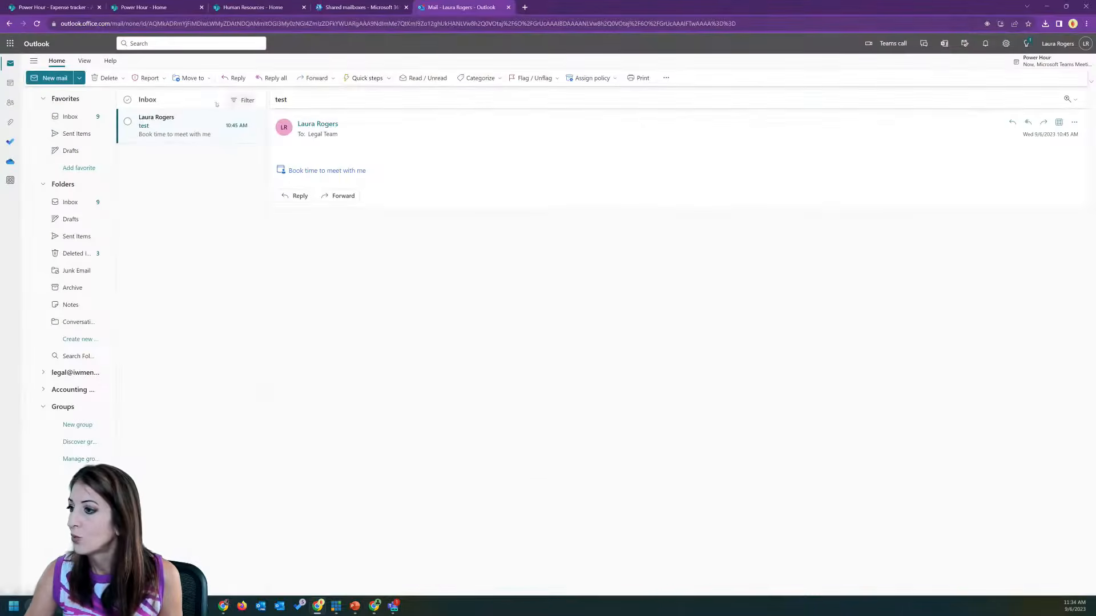
pyautogui.click(8, 84)
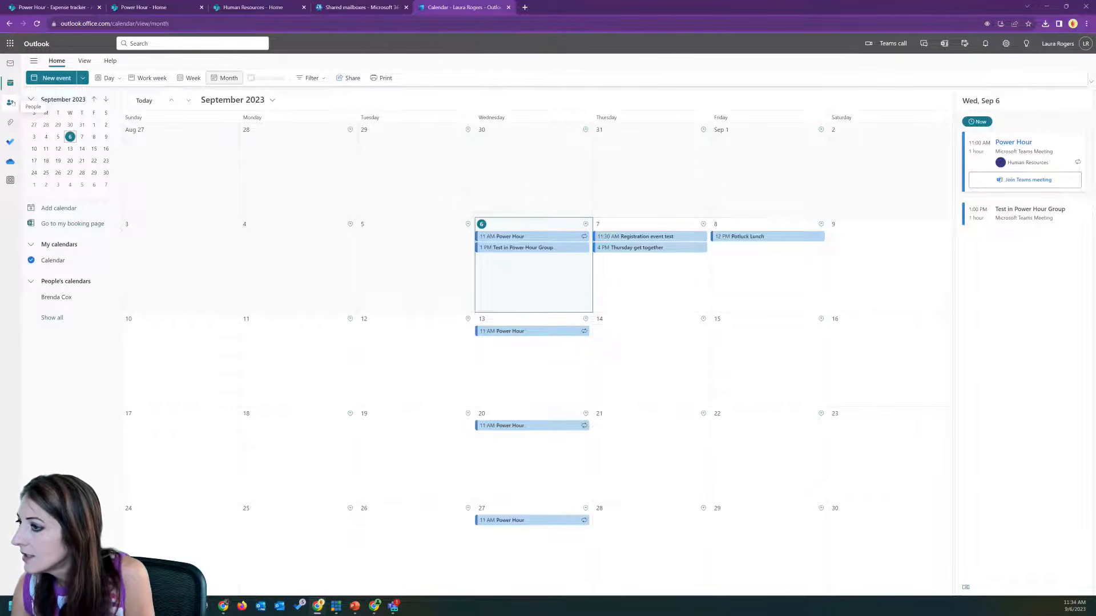
pyautogui.click(10, 65)
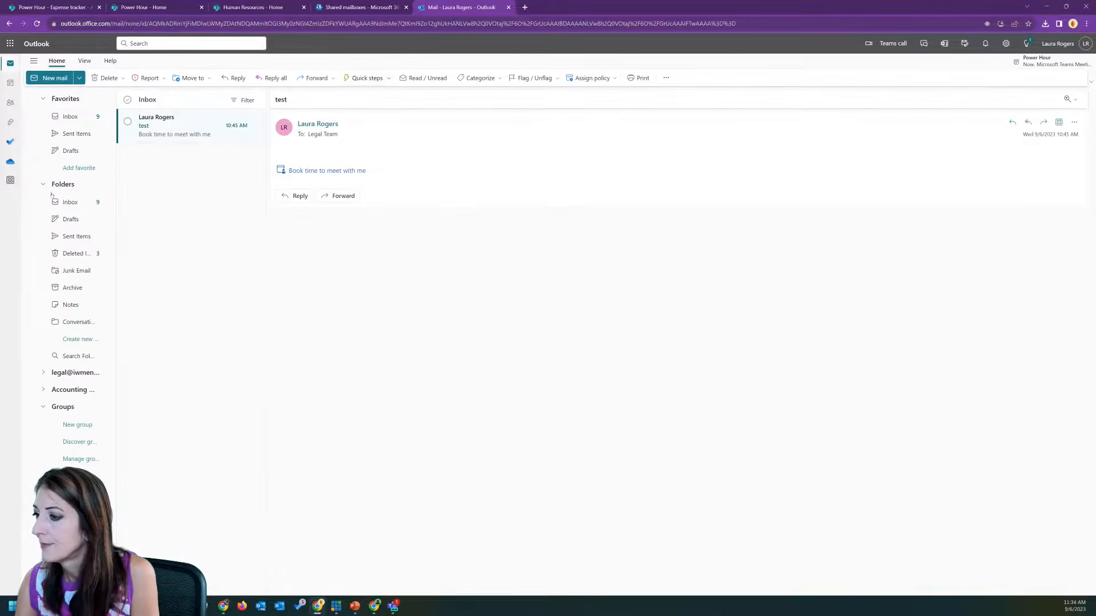
pyautogui.click(43, 374)
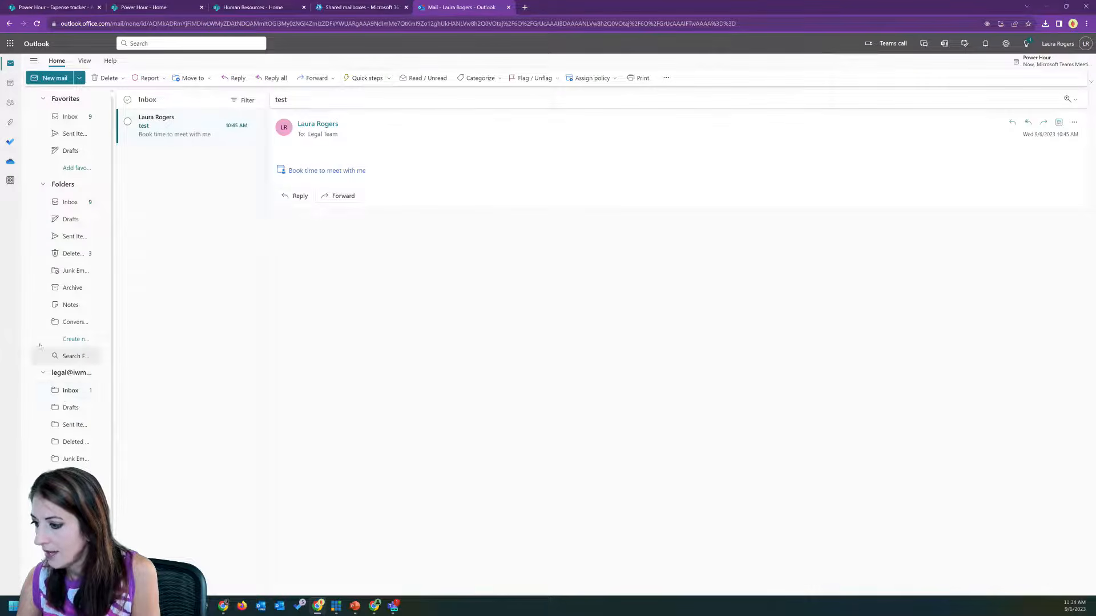
# View the new event form from the Outlook calendar and close it without saving an event.
pyautogui.click(10, 84)
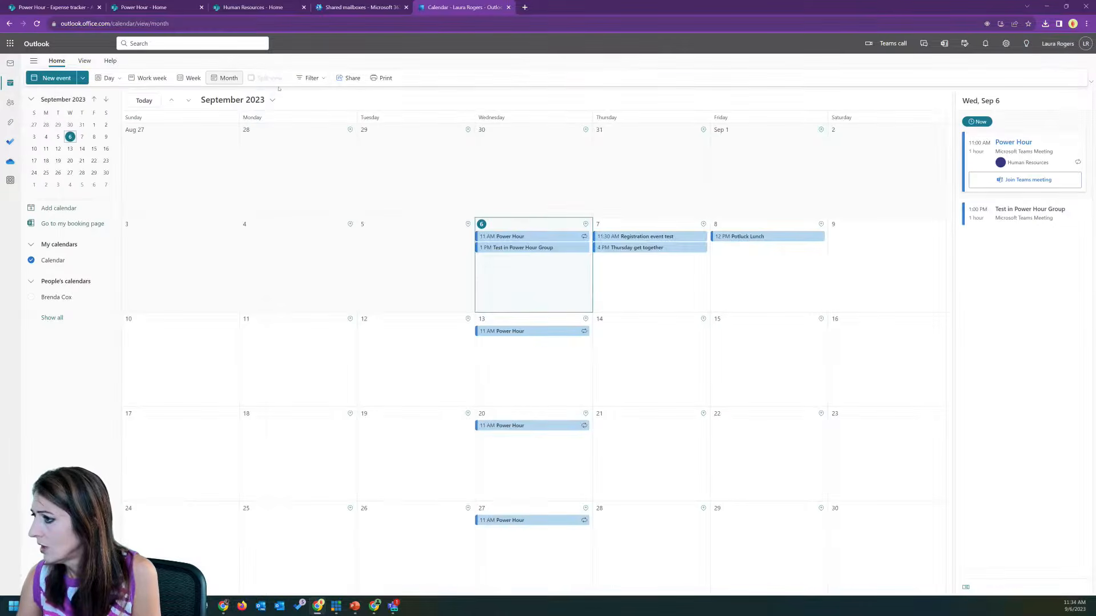
pyautogui.click(84, 78)
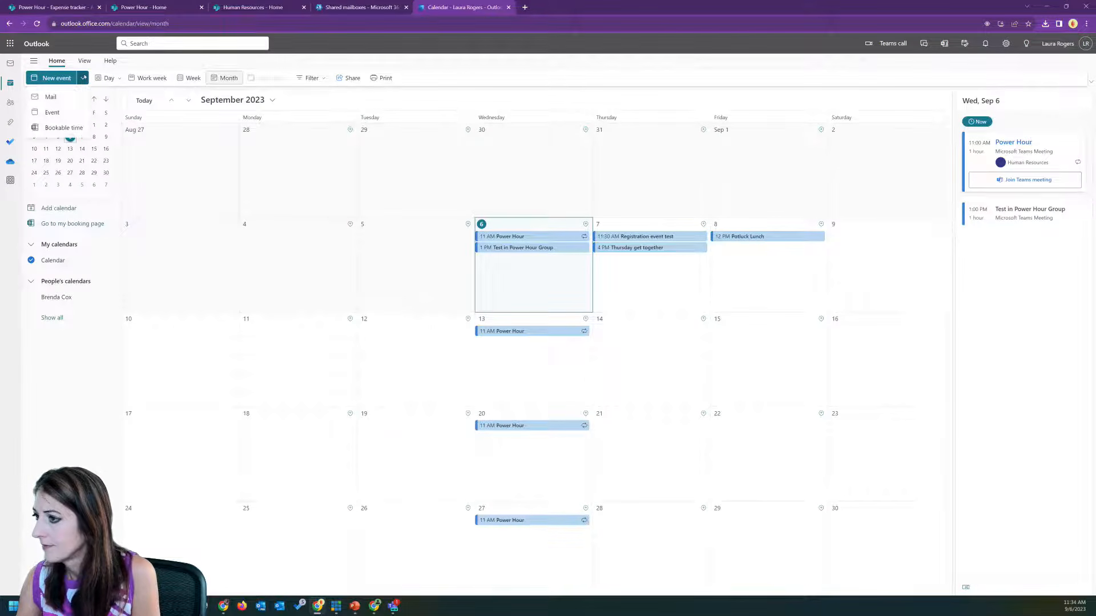
pyautogui.click(64, 118)
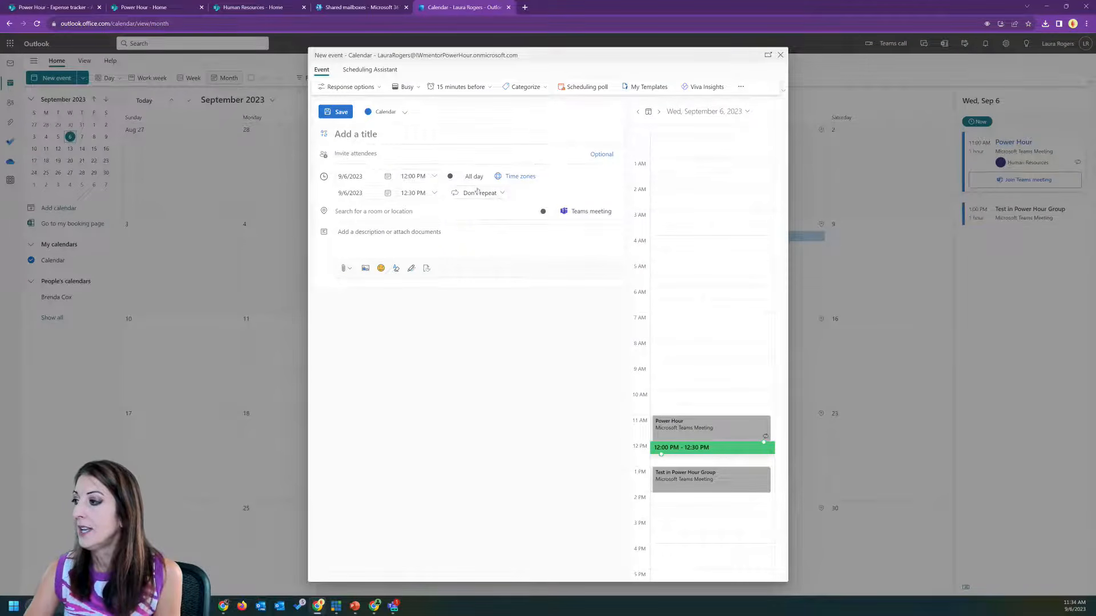
pyautogui.click(781, 56)
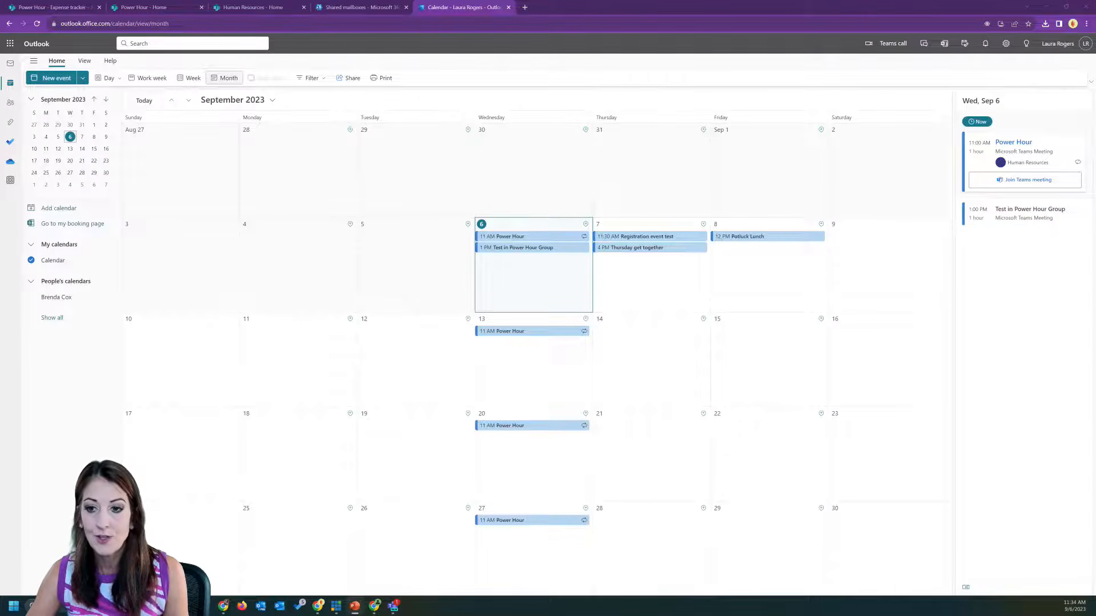
# View the new event form on the Human Resources SharePoint site, try its All day option, and return to the site's home page without saving.
pyautogui.click(255, 6)
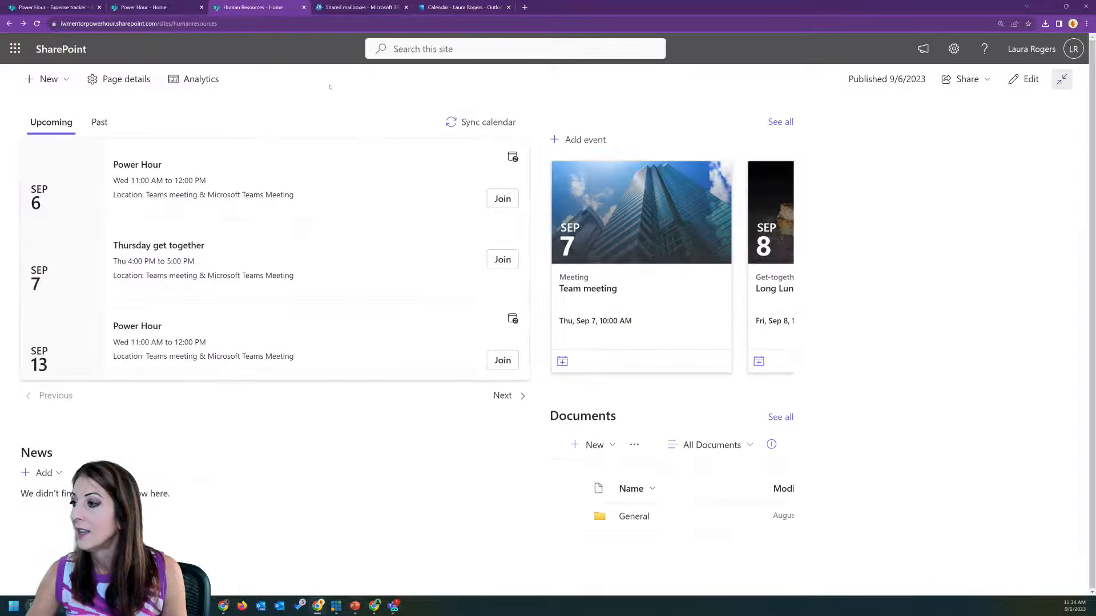
pyautogui.click(588, 139)
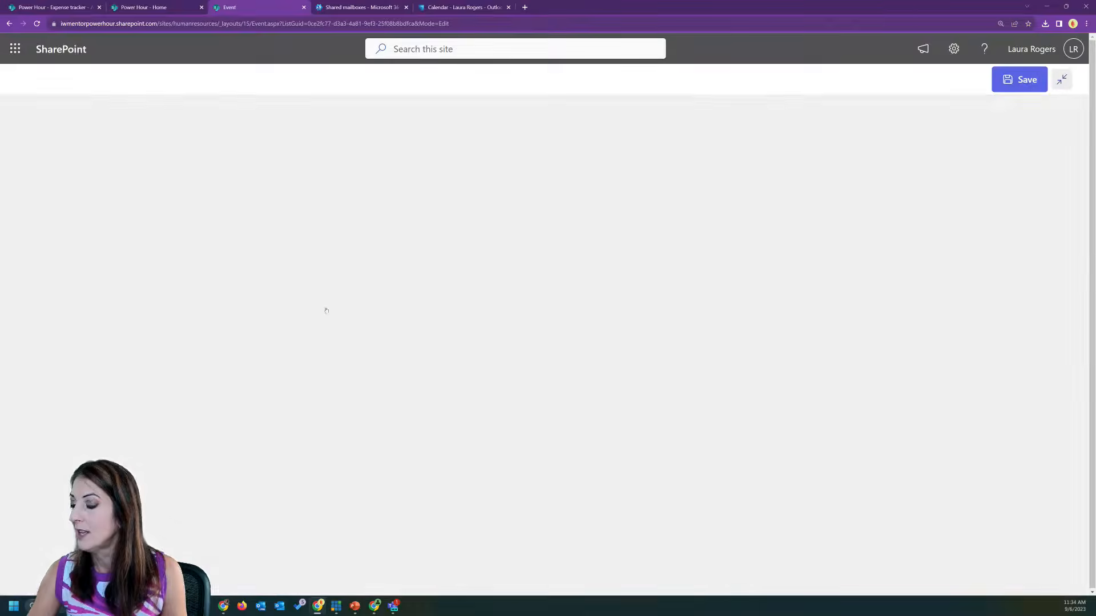
pyautogui.click(104, 353)
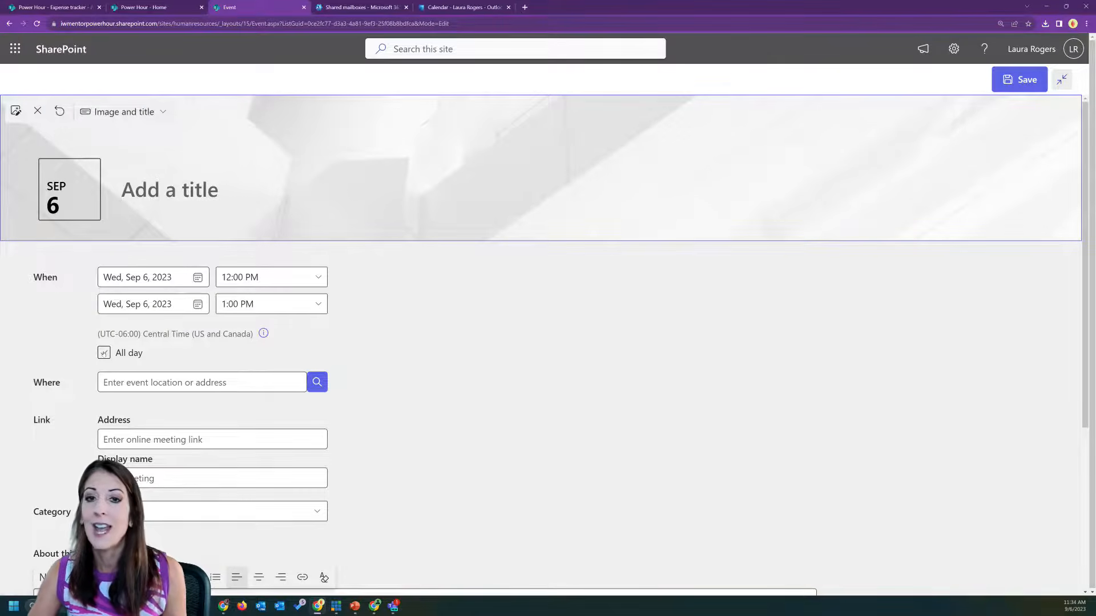
pyautogui.click(104, 352)
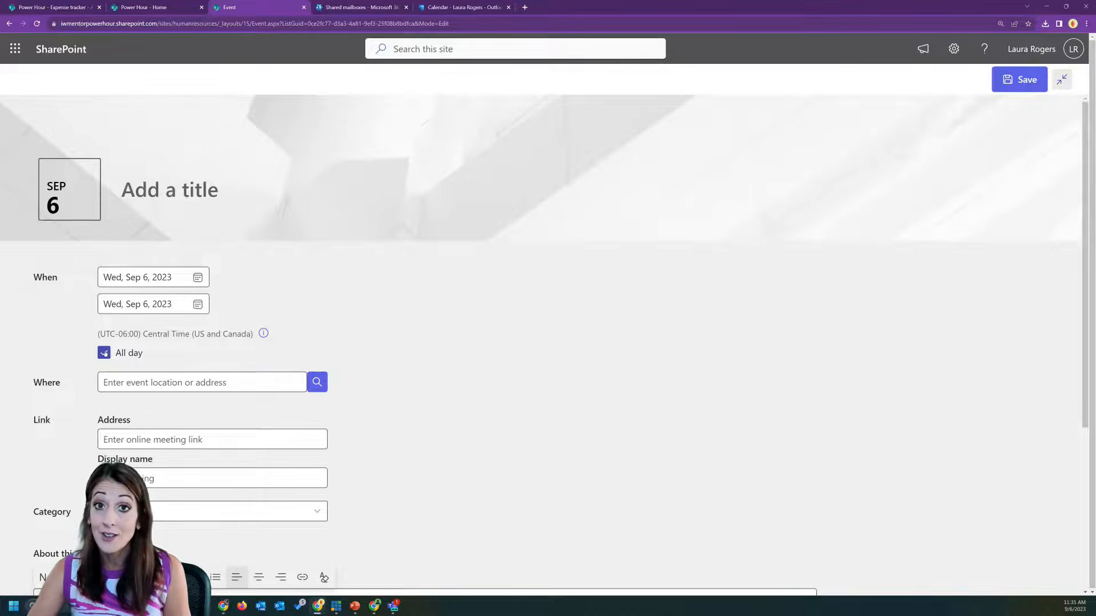
pyautogui.click(103, 353)
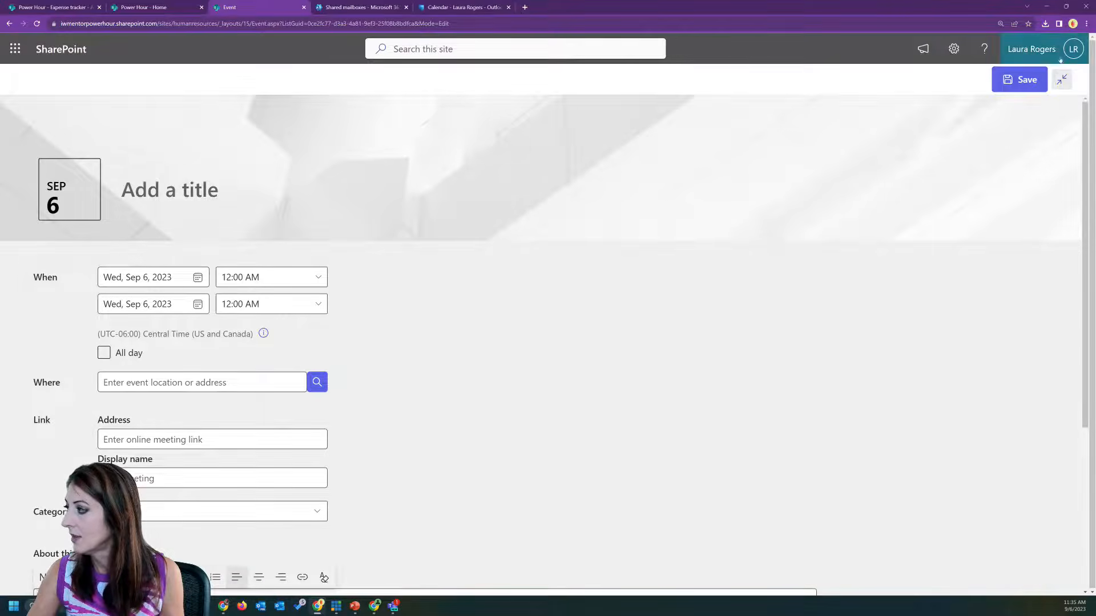
pyautogui.click(1062, 80)
pyautogui.click(69, 168)
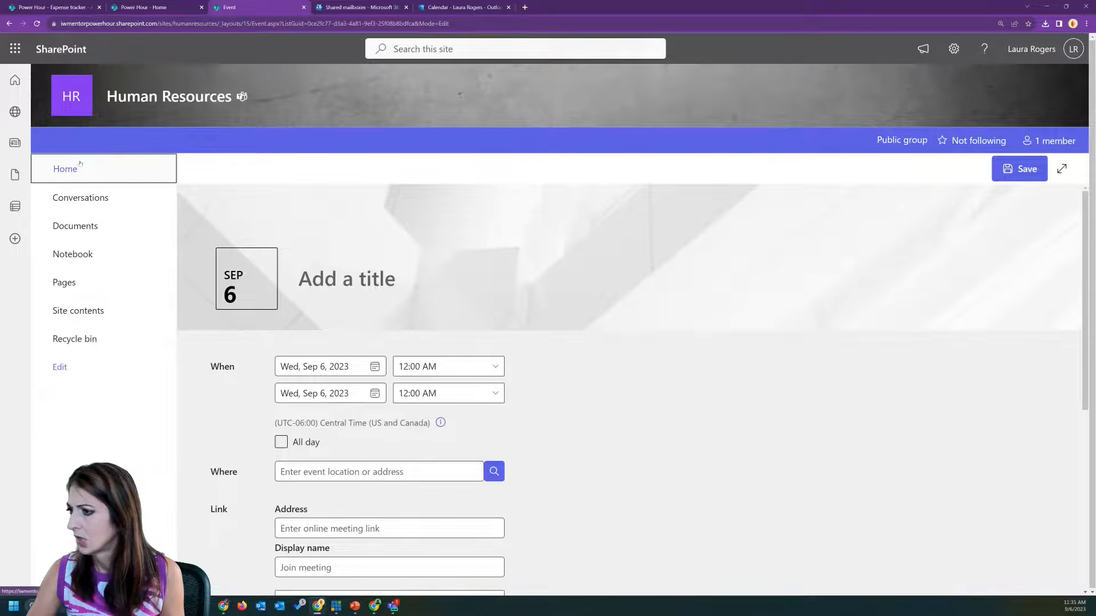
# Look over the Human Resources home page and view the site's contents list.
pyautogui.click(594, 72)
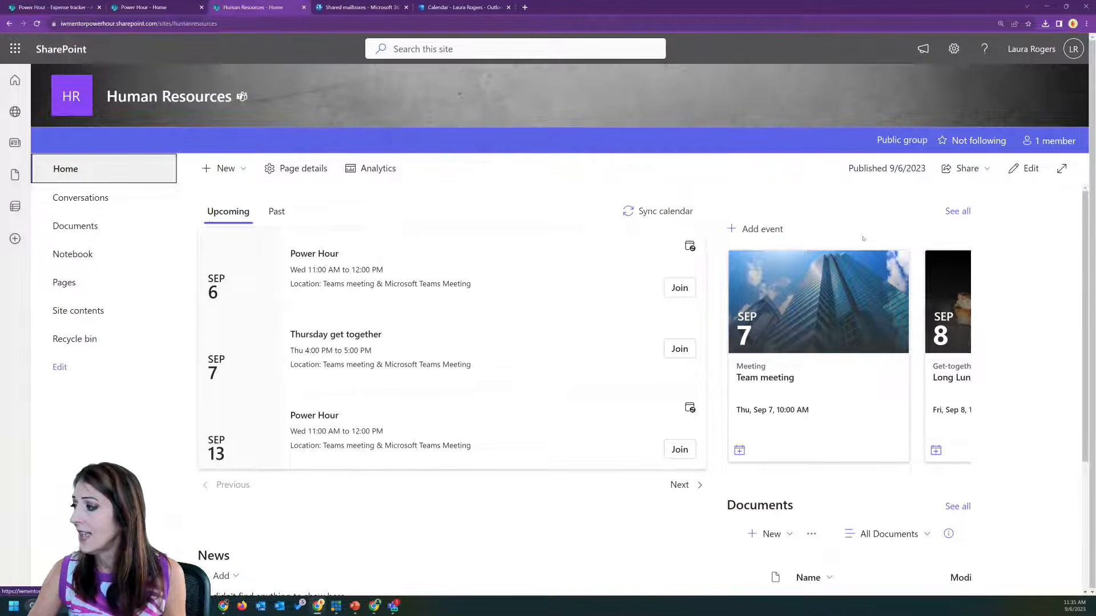
pyautogui.scroll(-1, 406, 417)
pyautogui.scroll(1, 218, 310)
pyautogui.click(78, 311)
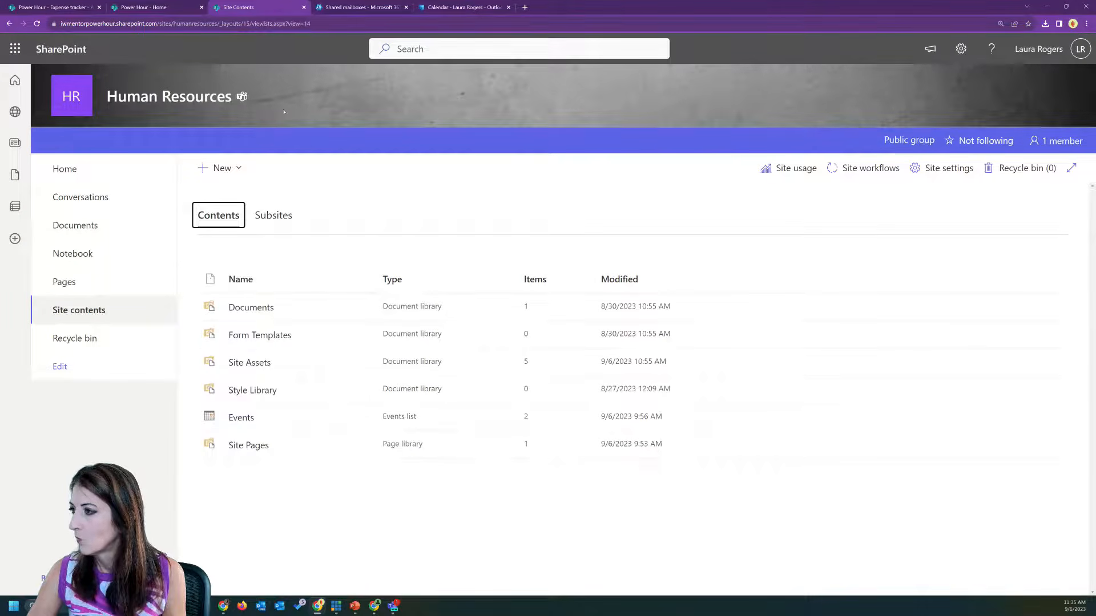
# On the Power Hour site, view the new item form of Test List as Calendar and cancel it.
pyautogui.click(176, 7)
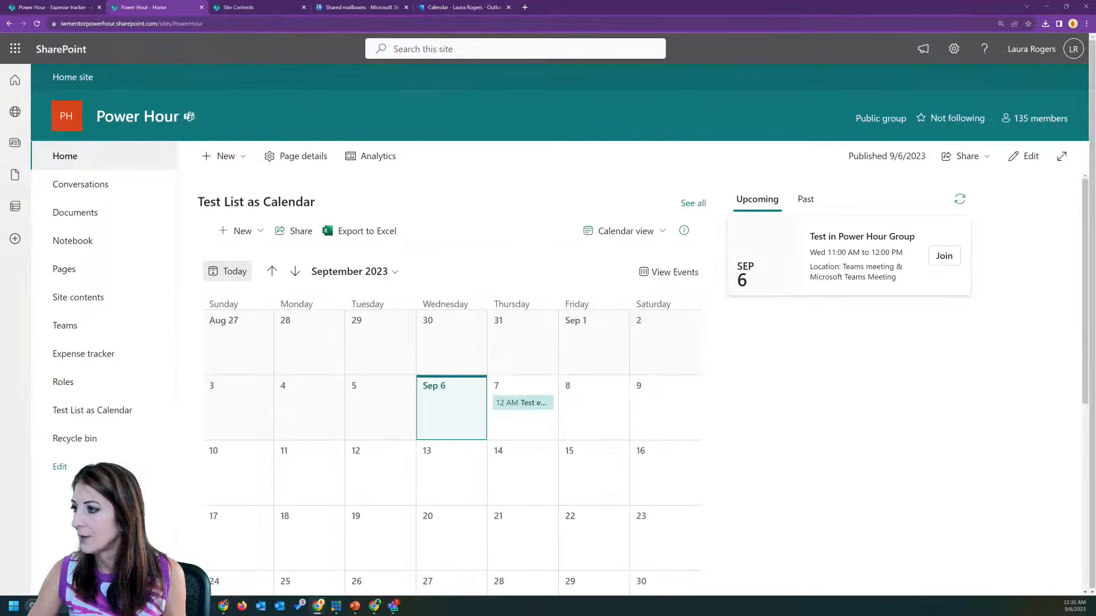
pyautogui.click(91, 410)
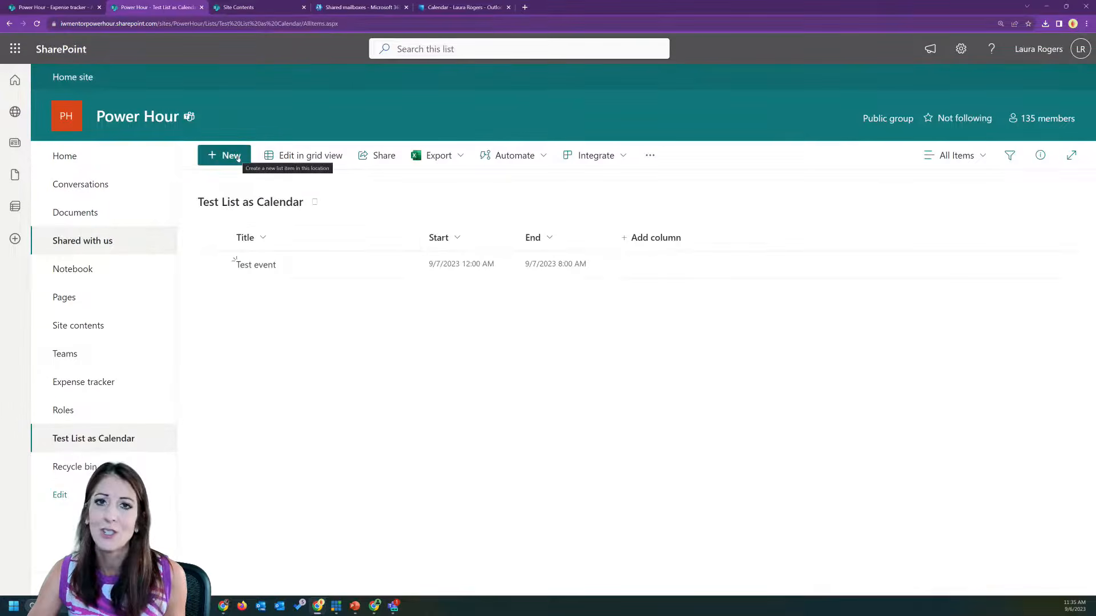
pyautogui.click(225, 155)
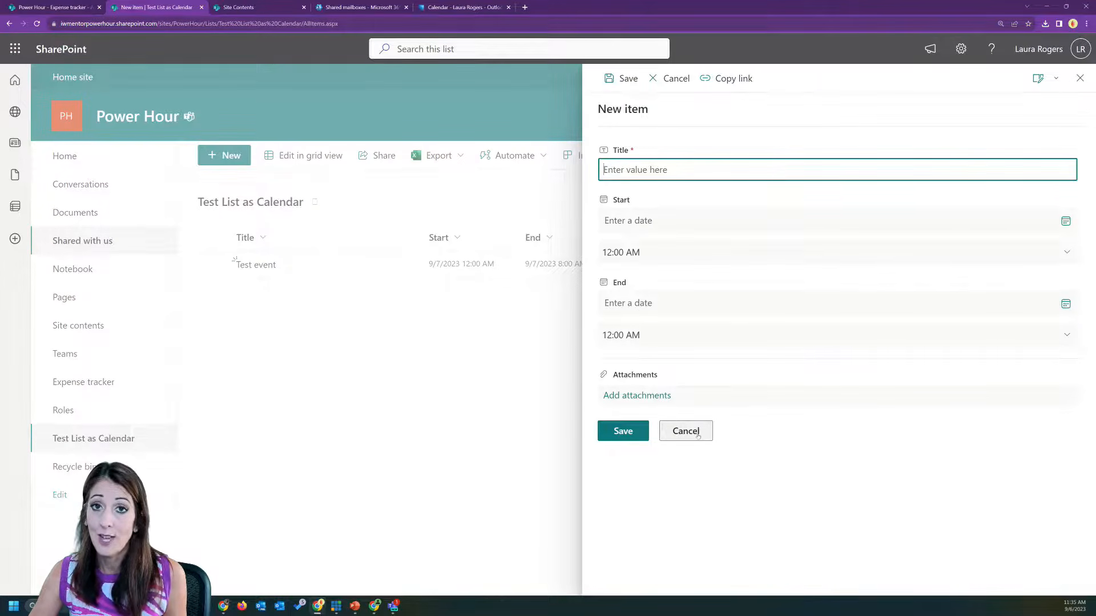
pyautogui.click(698, 435)
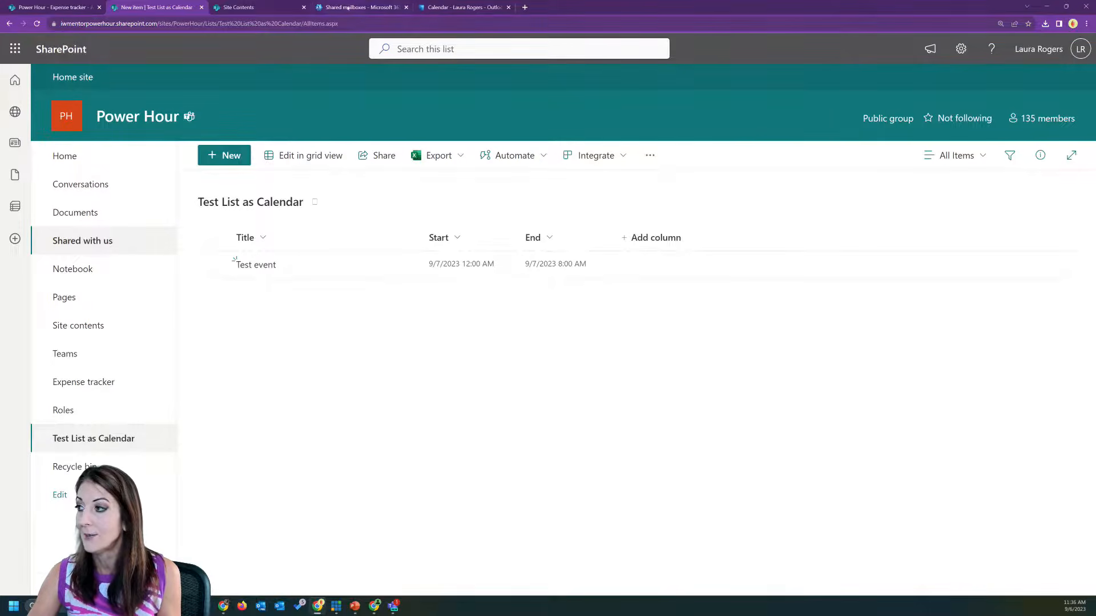
# In the Outlook calendar, start a new bookable time and title it as the organizer's office hours.
pyautogui.click(426, 10)
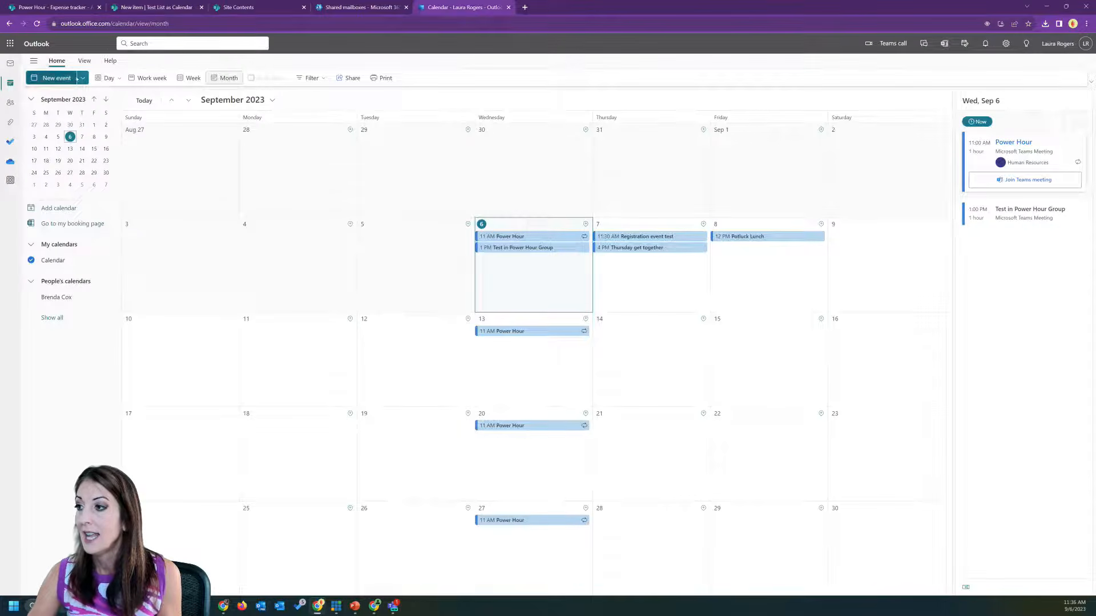
pyautogui.click(82, 78)
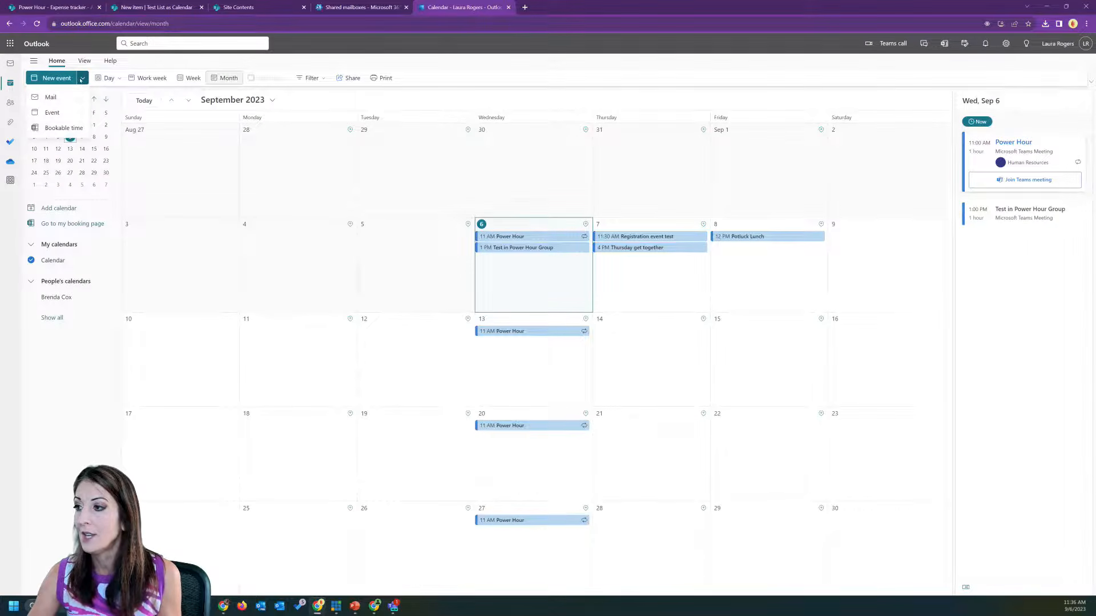
pyautogui.click(63, 128)
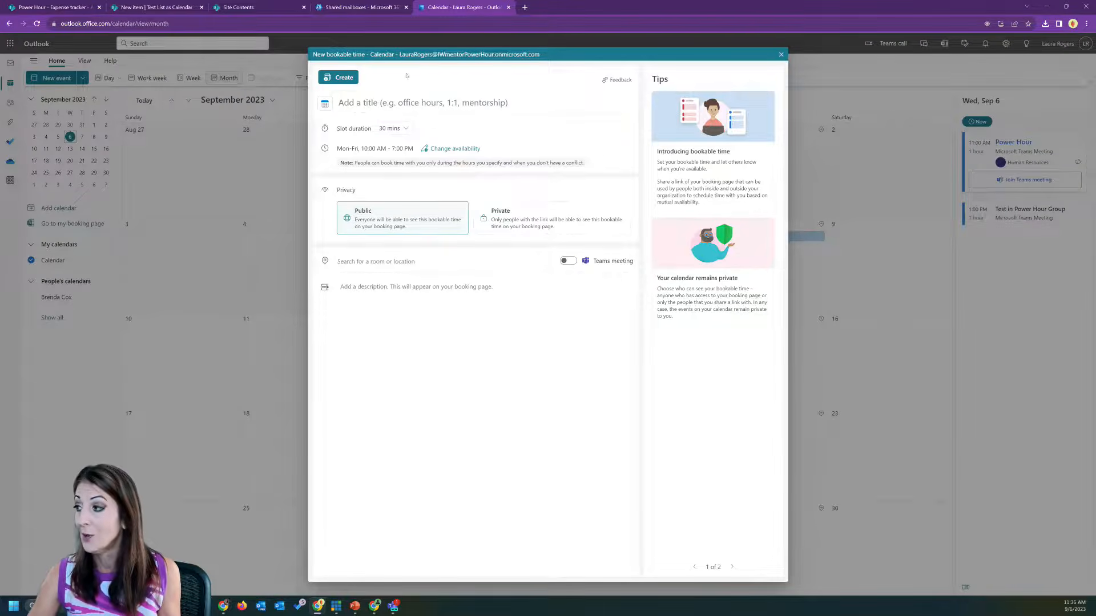
pyautogui.click(431, 102)
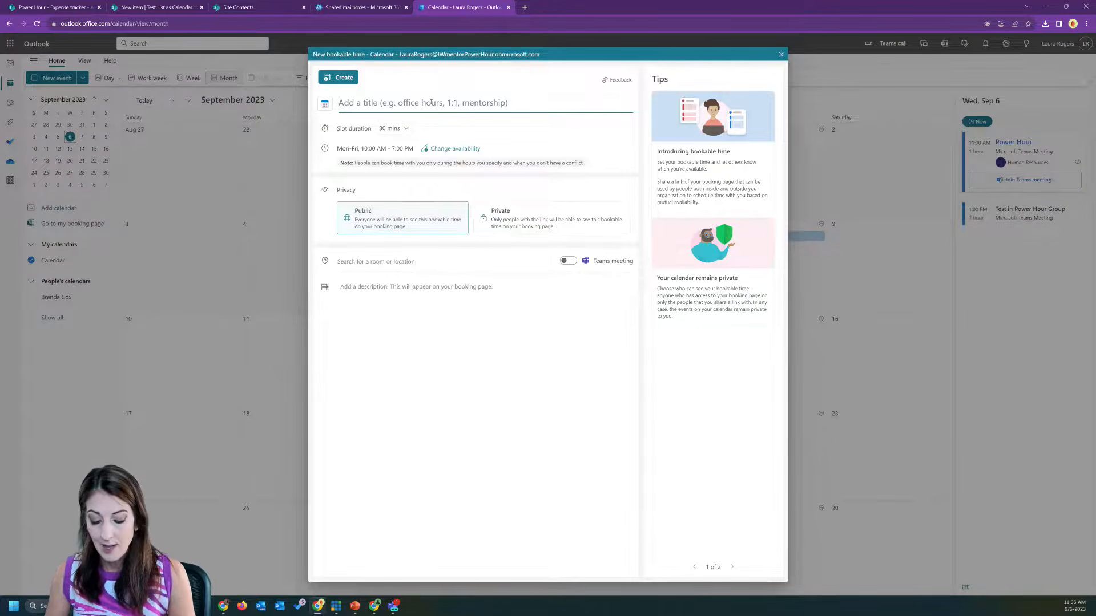
pyautogui.write("Laura's office hours")
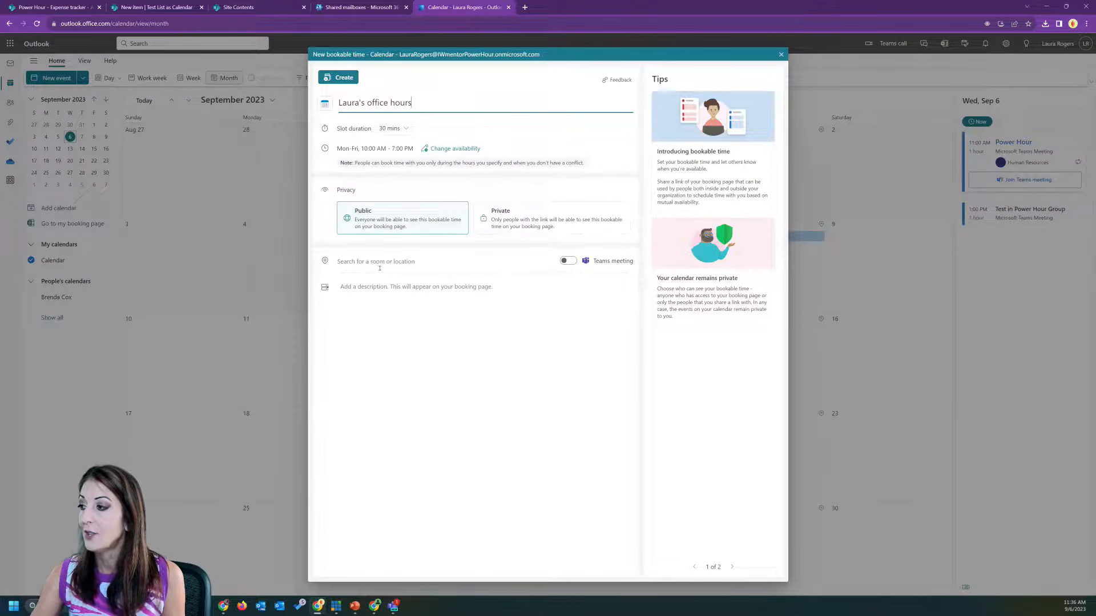
# View the availability options of the bookable time and discard the bookable time without creating it.
pyautogui.click(445, 149)
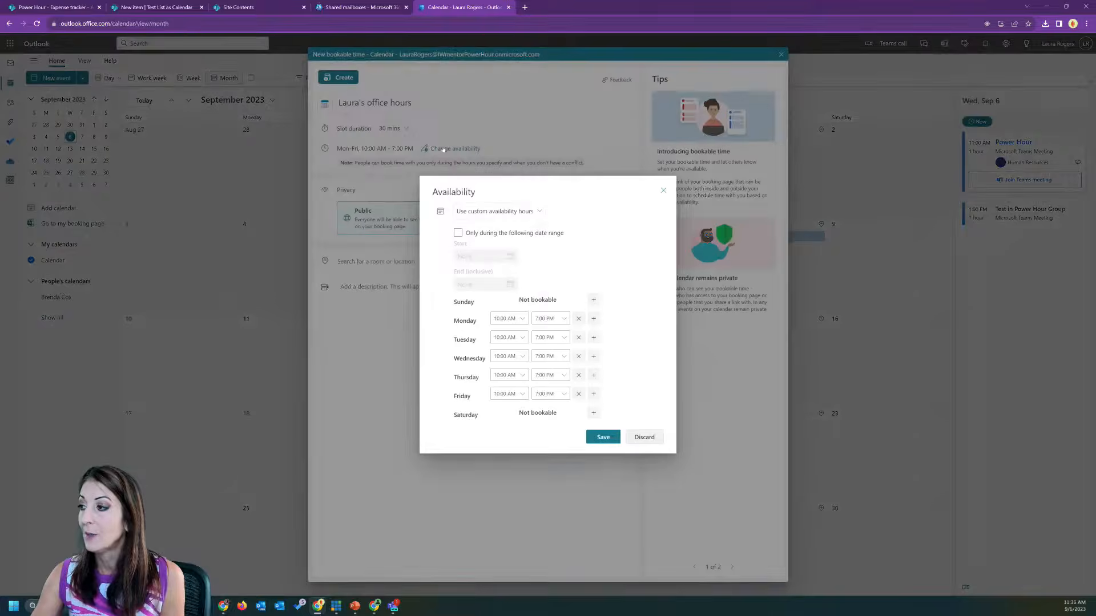
pyautogui.click(558, 234)
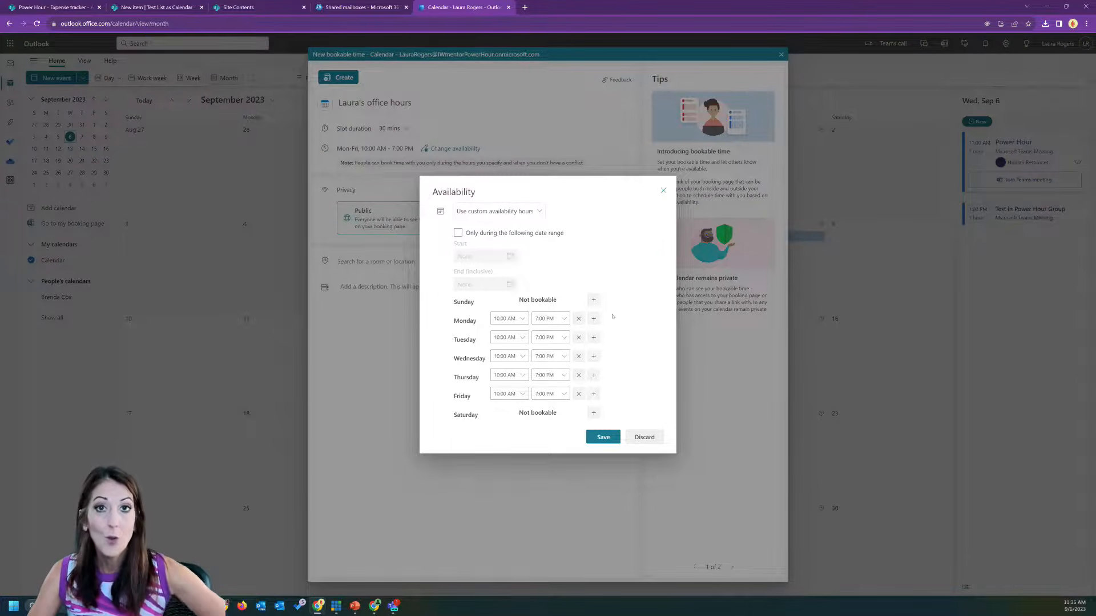
pyautogui.click(663, 190)
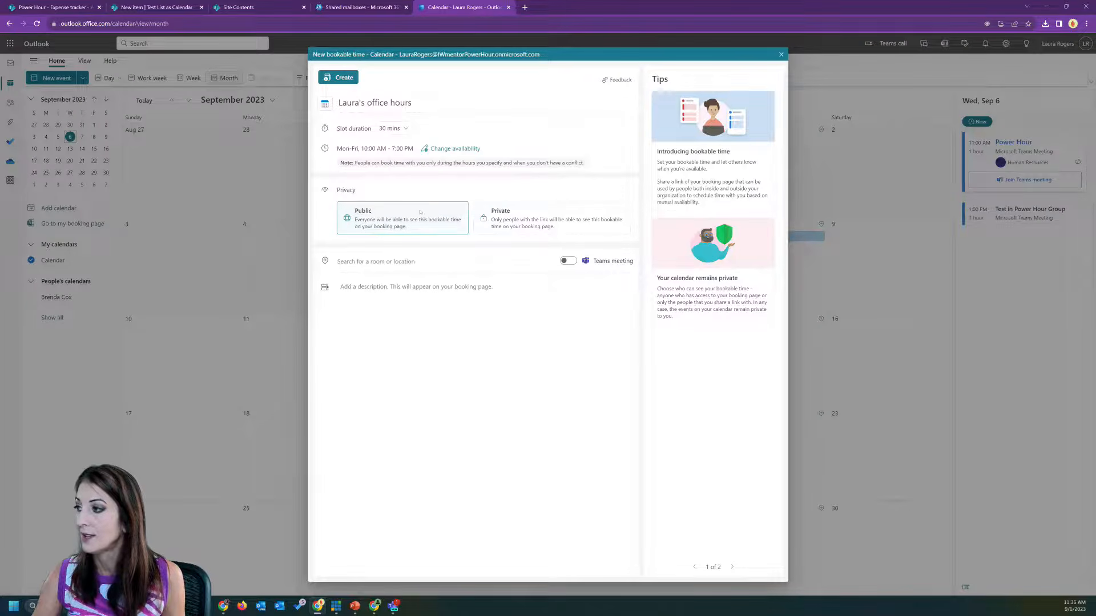
pyautogui.click(781, 55)
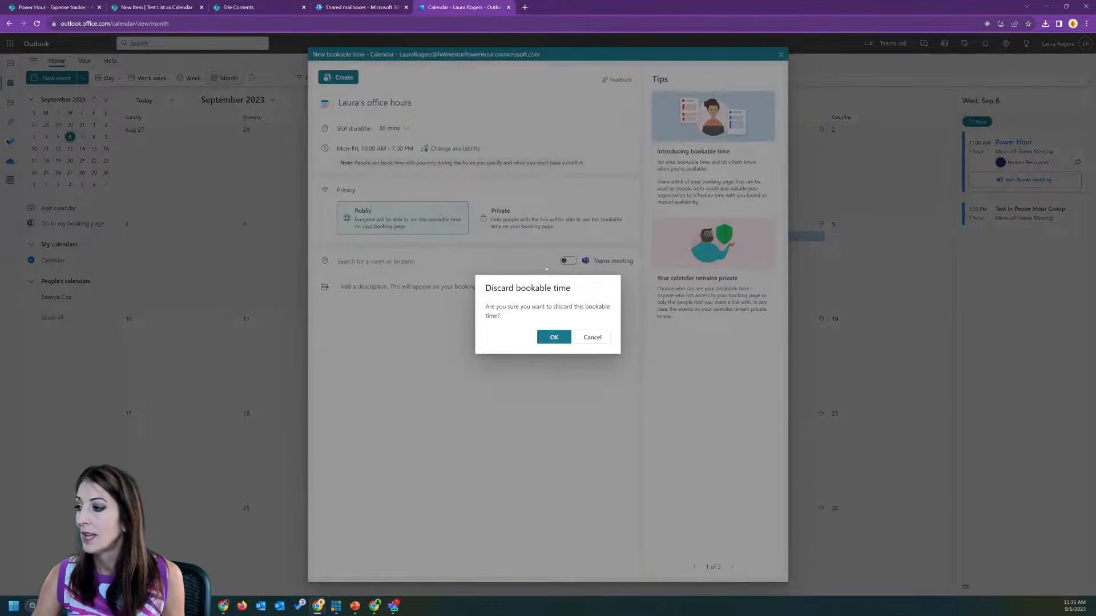
pyautogui.click(553, 337)
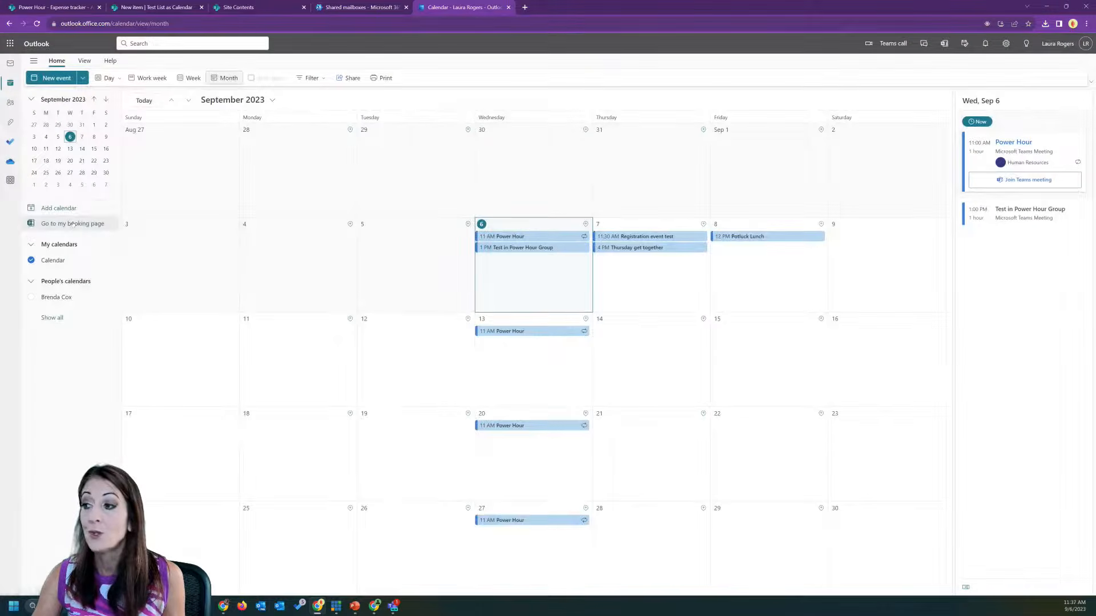
# Open the personal booking page, look over the settings of the public bookable time, and leave them without saving.
pyautogui.click(73, 224)
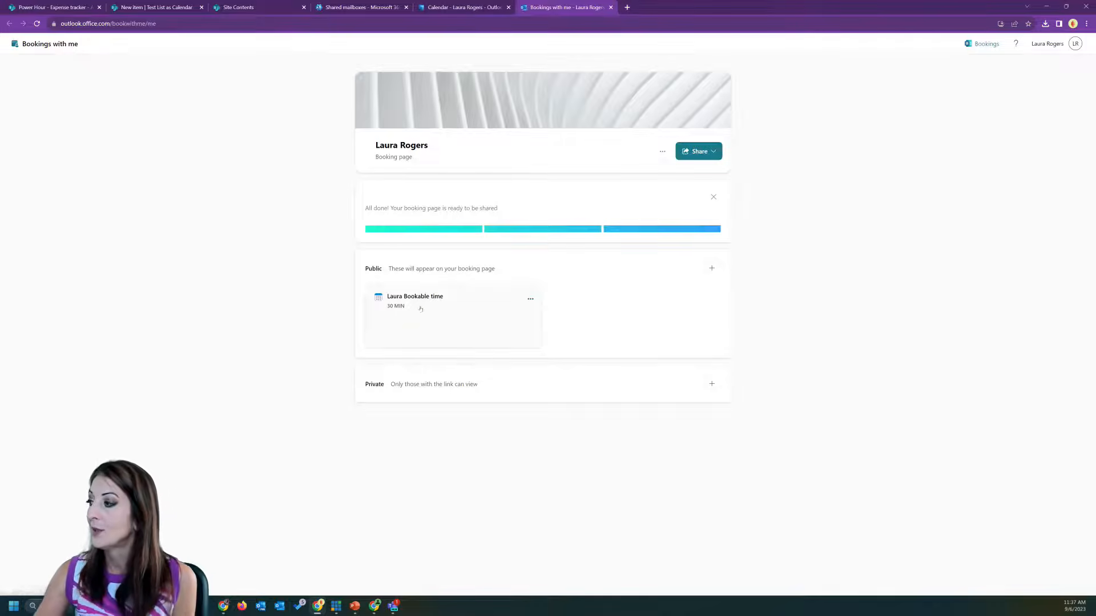
pyautogui.click(423, 297)
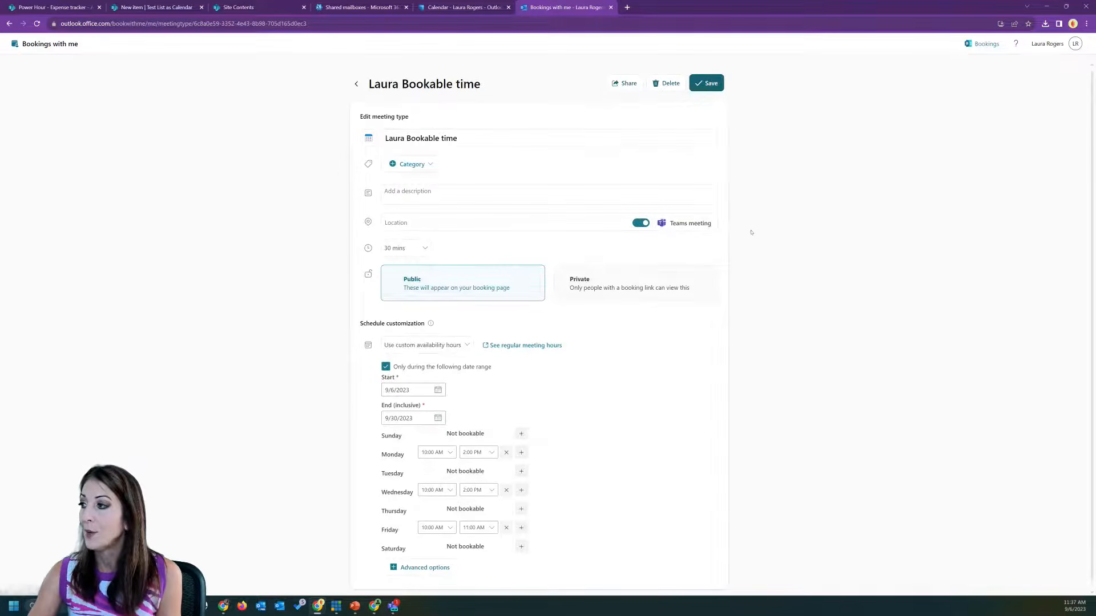
pyautogui.scroll(-1, 752, 233)
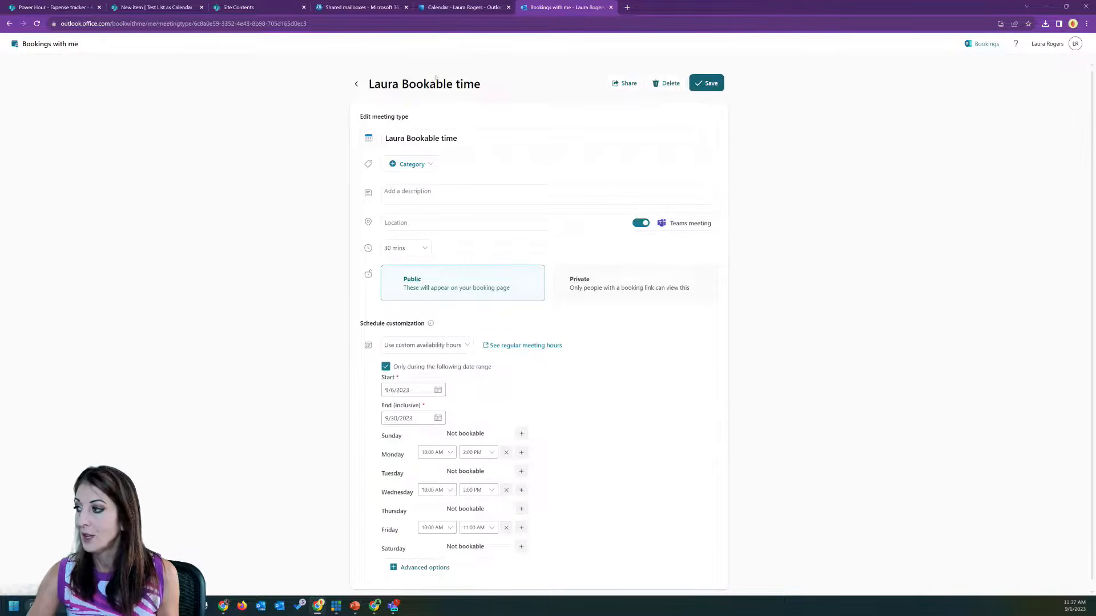
pyautogui.click(10, 24)
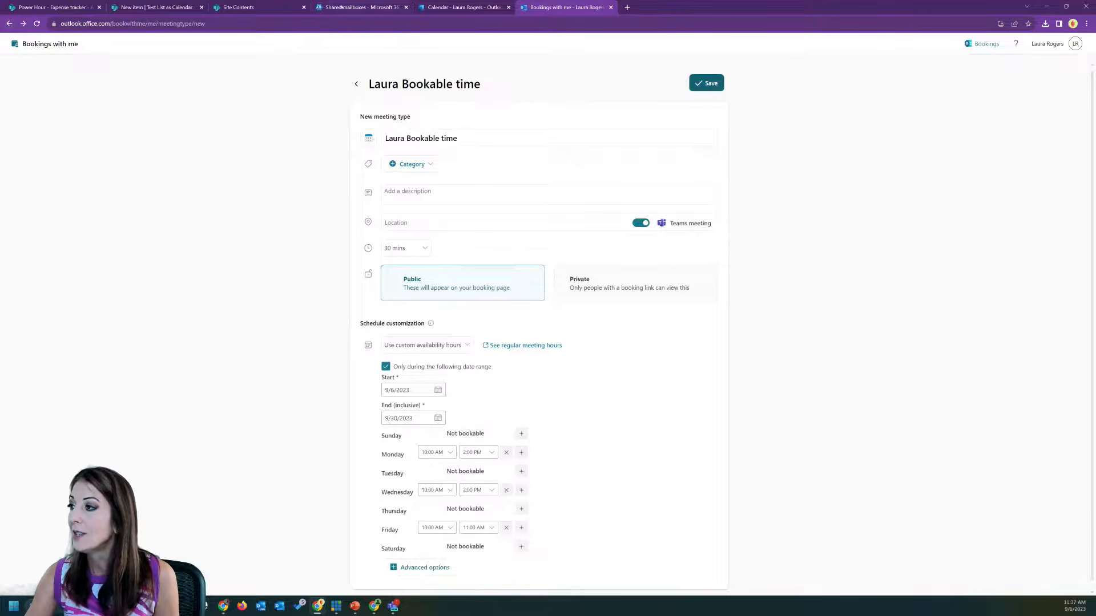
# Switch to Outlook mail and send a new message with the subject "Test bookable" to a colleague, keeping the booking link in the body.
pyautogui.click(348, 6)
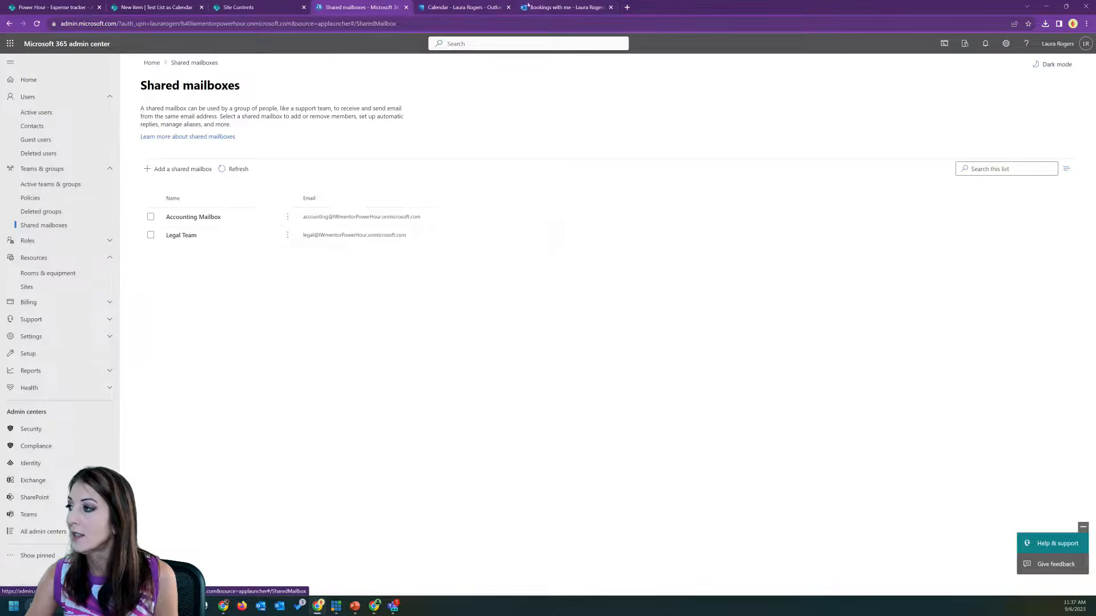
pyautogui.click(464, 6)
pyautogui.click(10, 64)
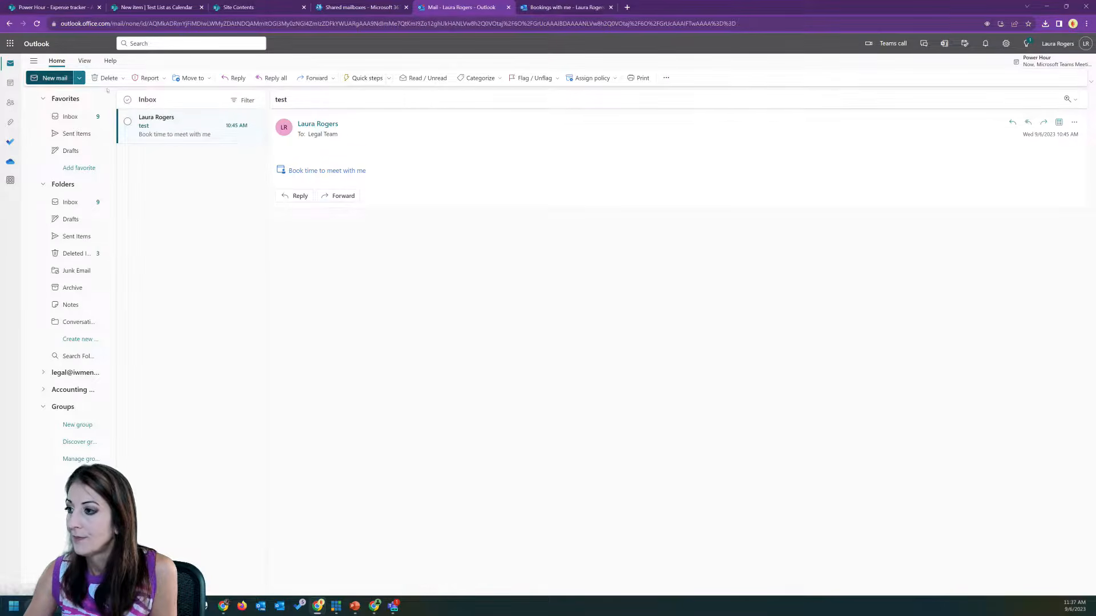
pyautogui.click(54, 77)
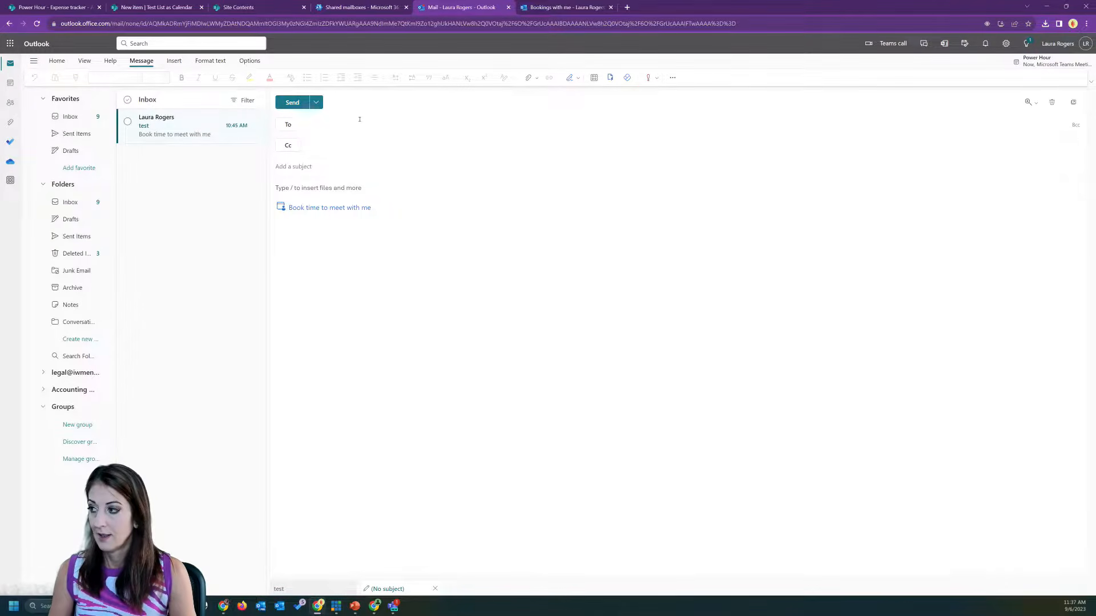
pyautogui.write('jo')
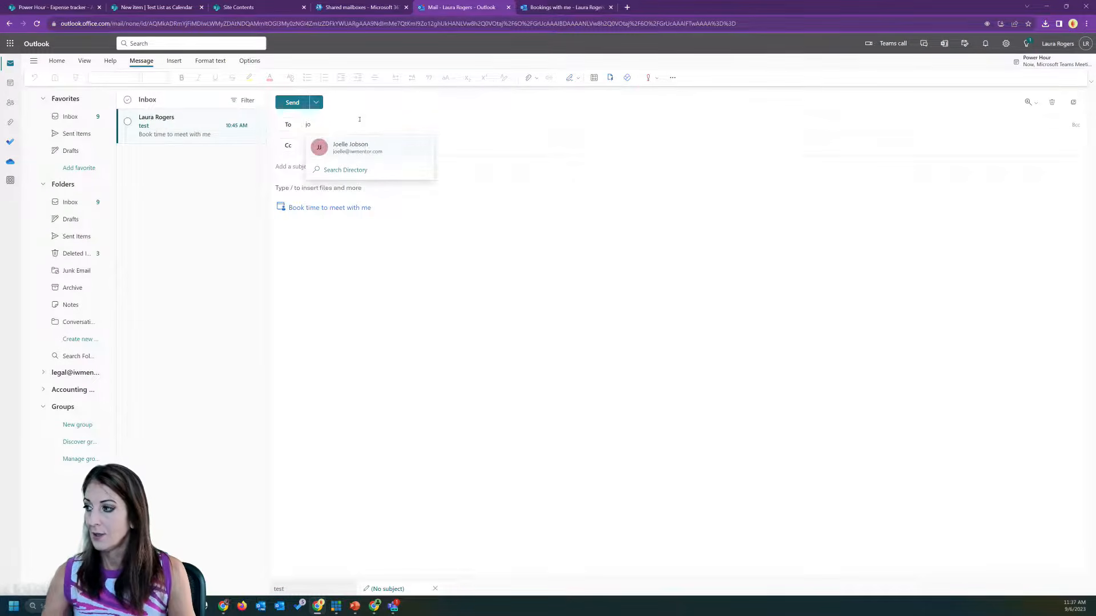
pyautogui.click(367, 141)
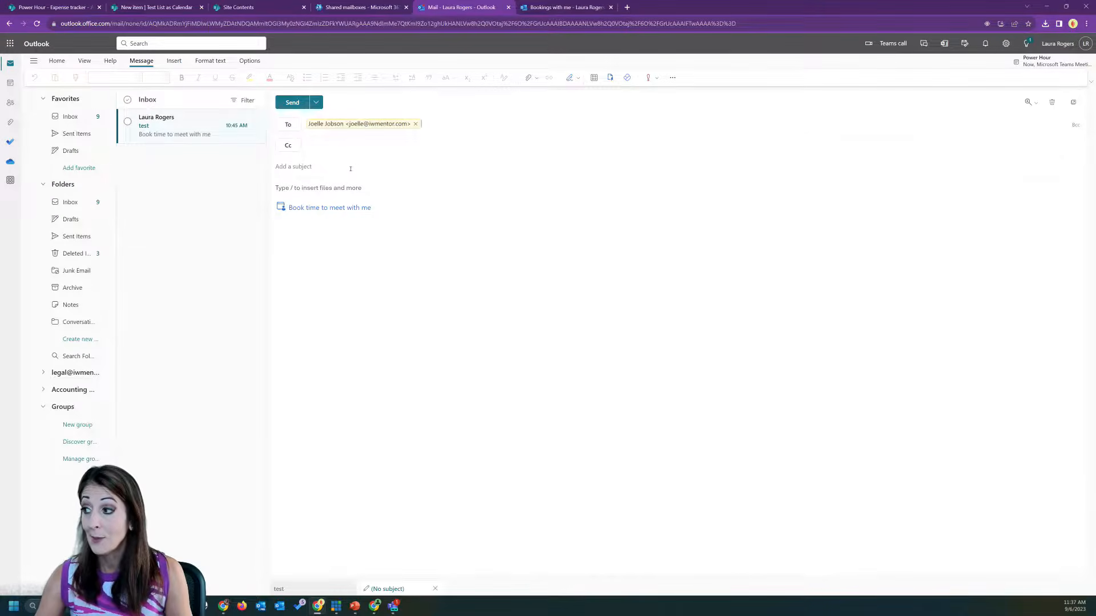
pyautogui.click(351, 169)
pyautogui.write('Test bookable')
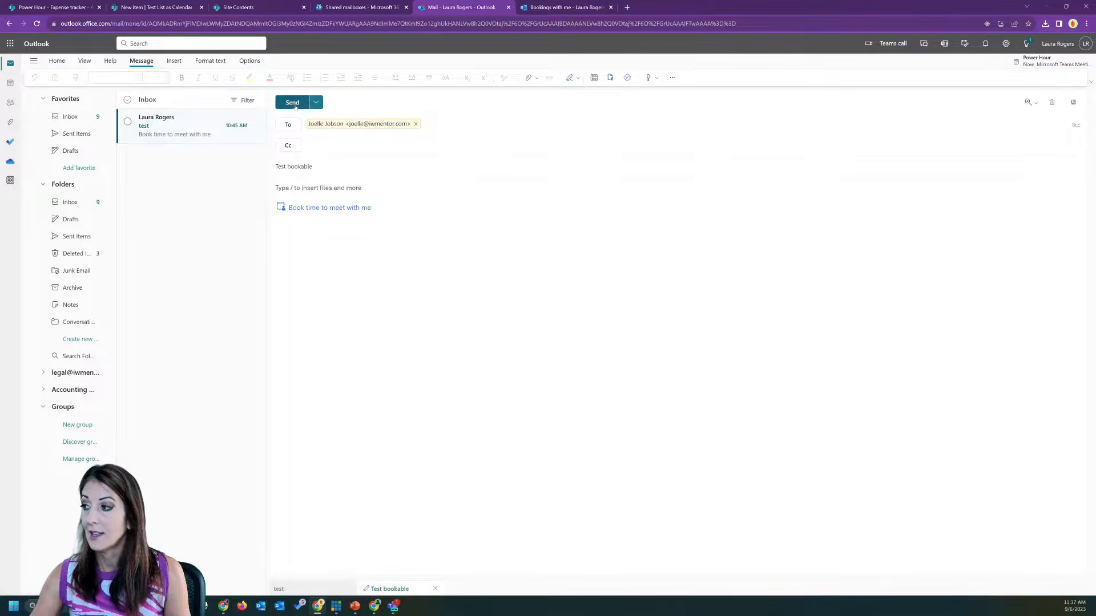
pyautogui.click(292, 102)
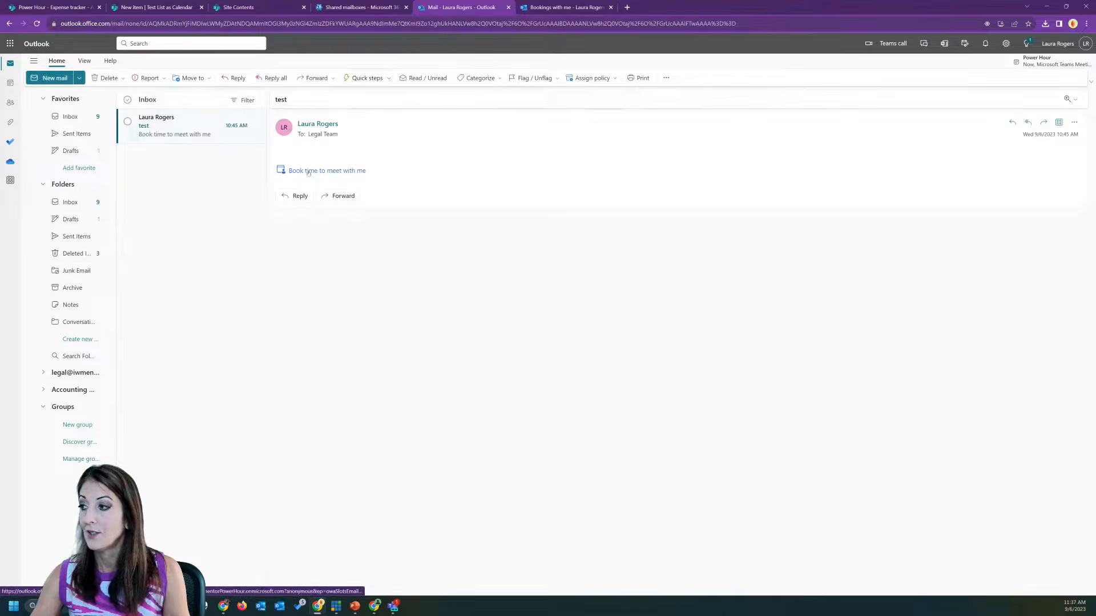
# Follow the booking link in the test email, view the times for September 13 and 27, and return to Outlook mail without booking.
pyautogui.click(316, 171)
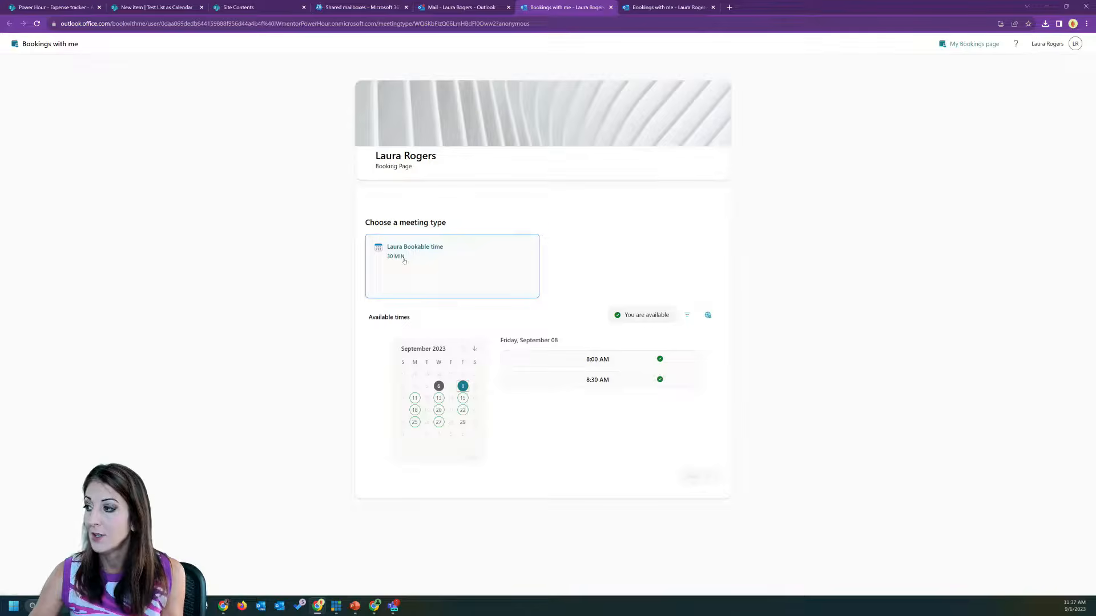
pyautogui.click(438, 398)
pyautogui.click(439, 422)
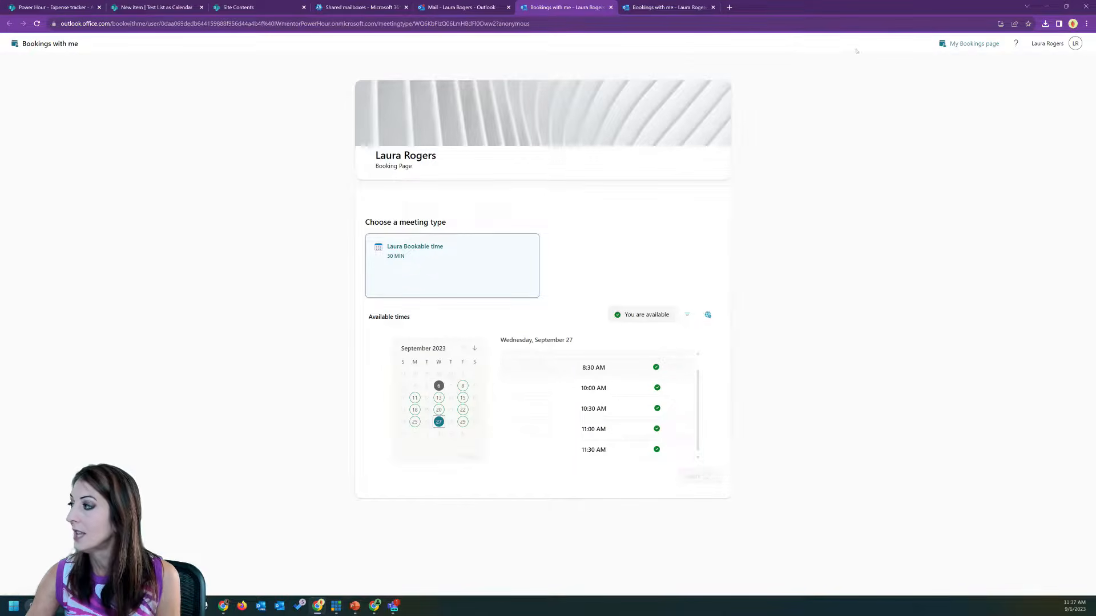
pyautogui.click(439, 8)
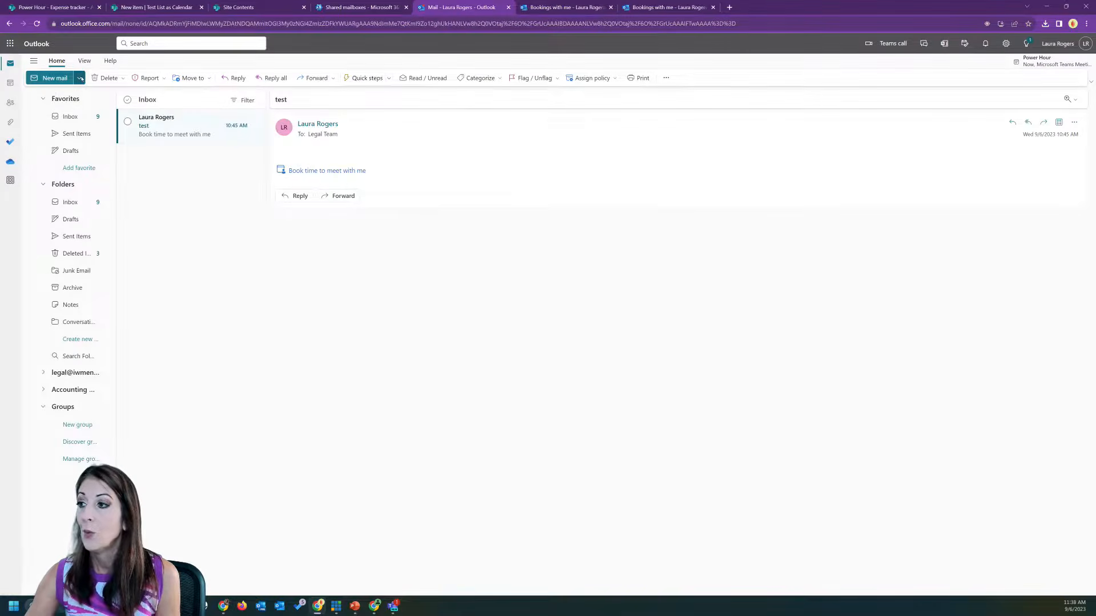
# Switch to Teams to view the Channel Calendar of the Power Hour team's General channel.
pyautogui.click(80, 78)
pyautogui.click(246, 288)
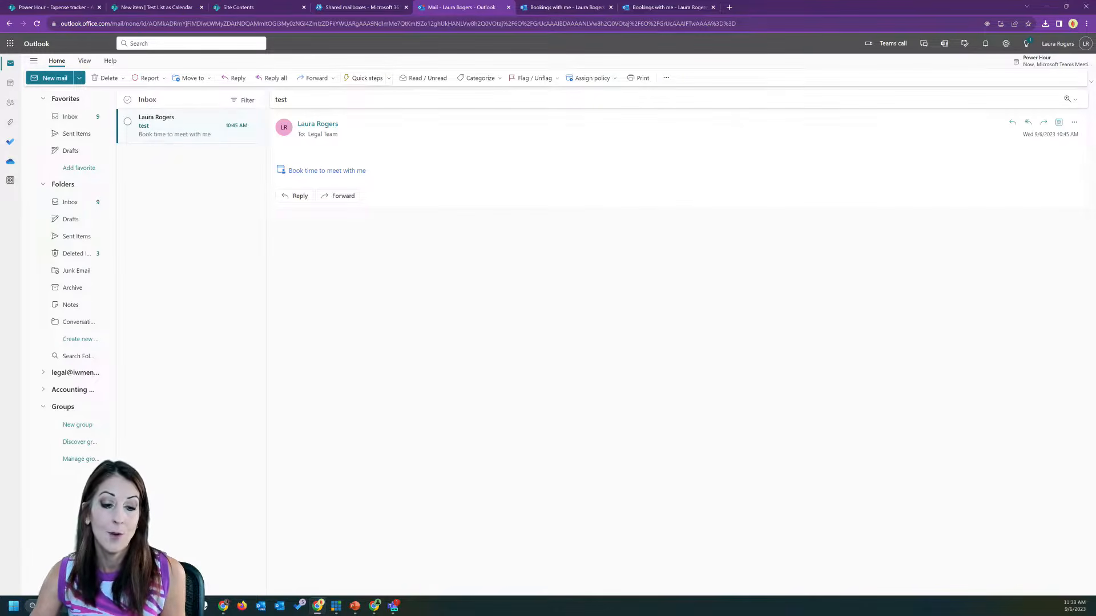
pyautogui.hotkey('alt', 'Tab')
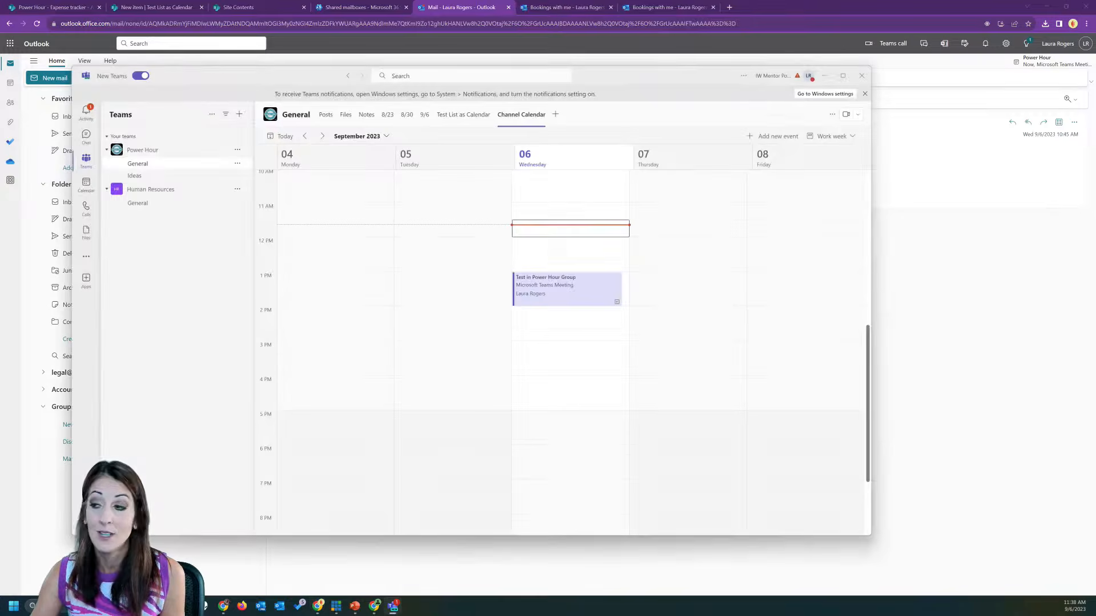